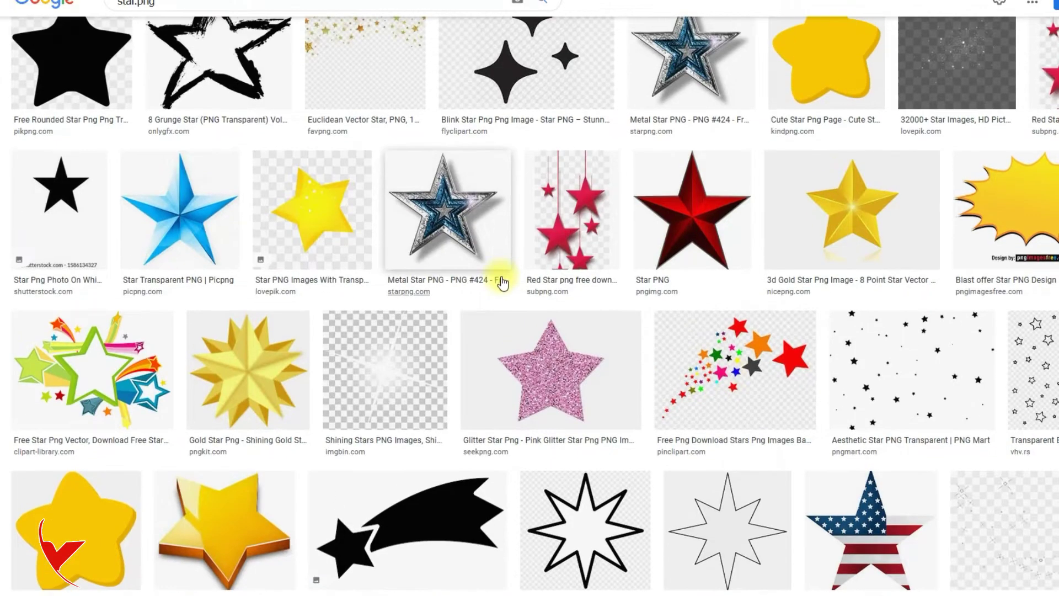
From the star.png image results, download the white starburst's original PNG from DLPNG
{"action": "scroll", "coordinate": [502, 283], "scroll_direction": "down", "scroll_amount": 2}
{"action": "left_click", "coordinate": [374, 237]}
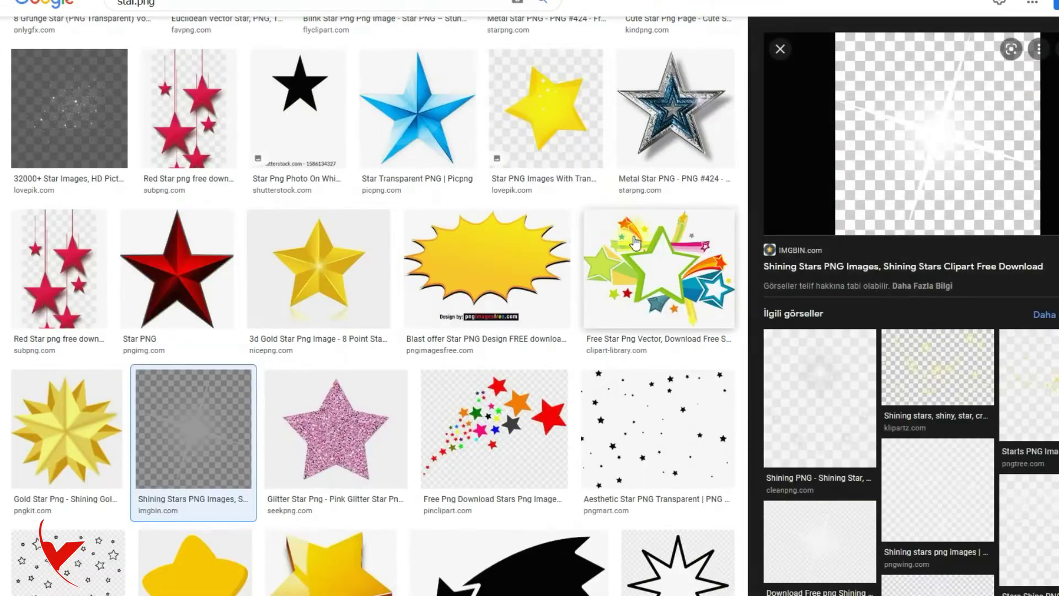
{"action": "scroll", "coordinate": [908, 381], "scroll_direction": "down", "scroll_amount": 4}
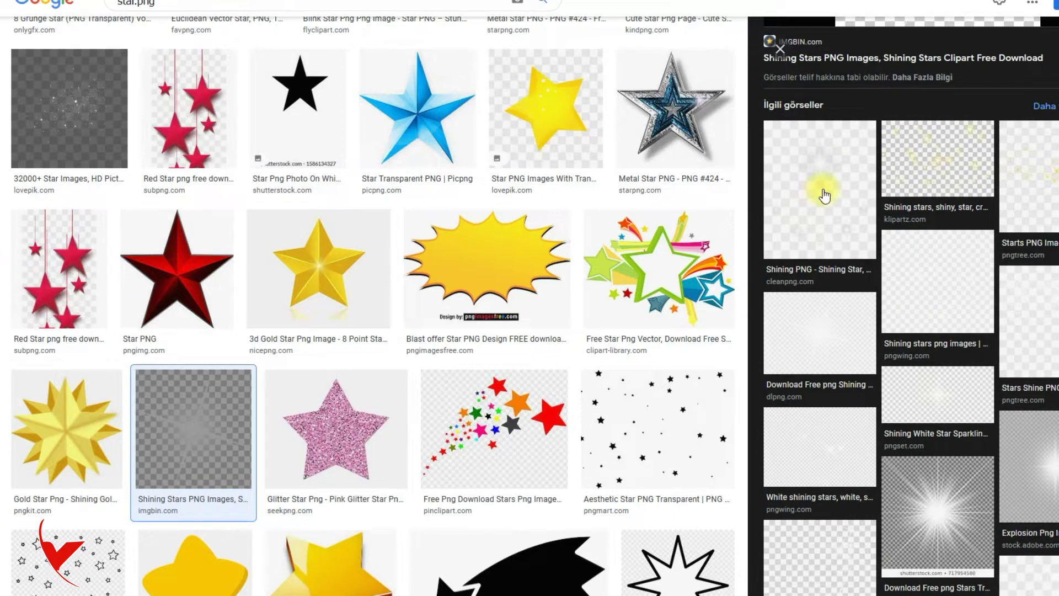
{"action": "left_click", "coordinate": [922, 484]}
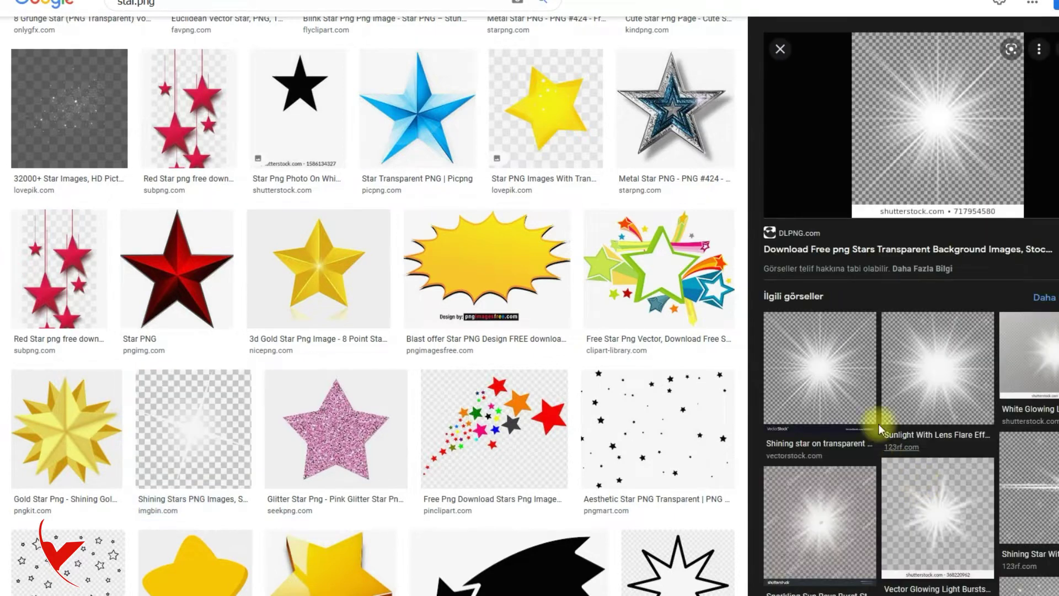
{"action": "left_click", "coordinate": [932, 152]}
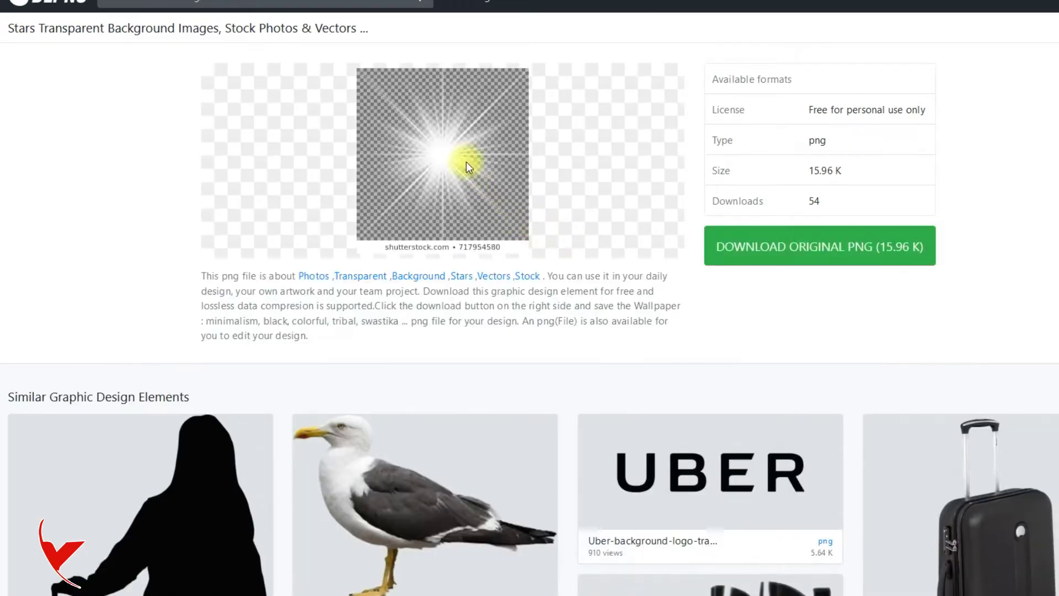
{"action": "left_click", "coordinate": [824, 252]}
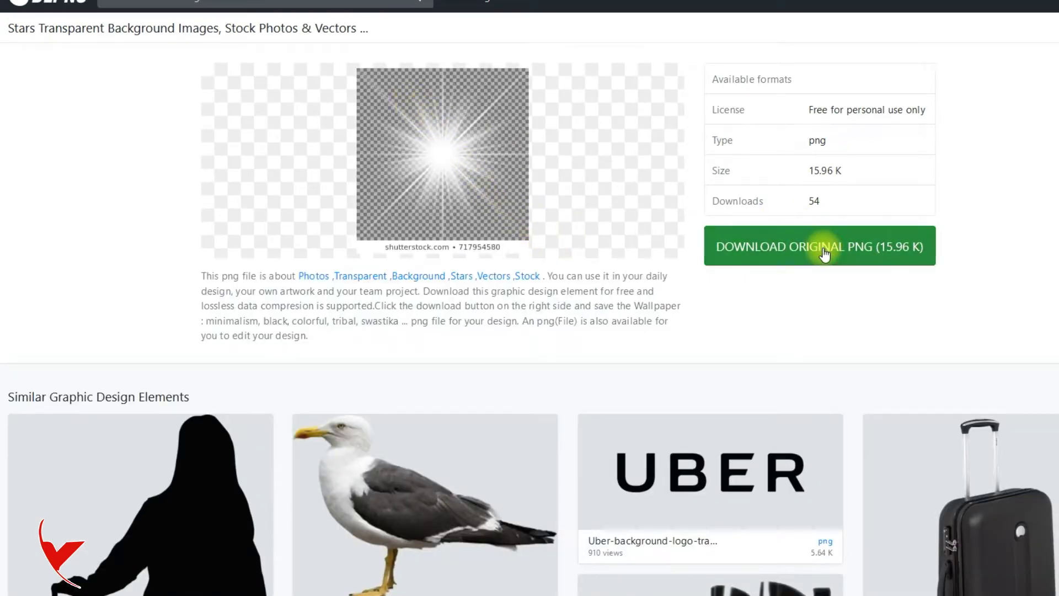
{"action": "left_click", "coordinate": [654, 207]}
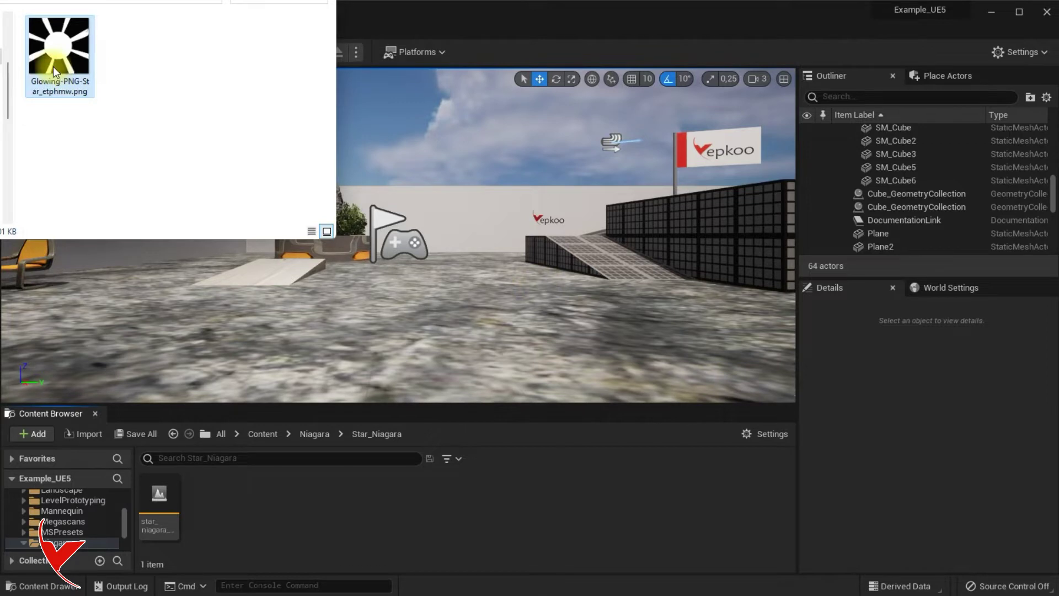
Open the star PNG in Photoshop and add a new Layer 2 beneath Layer 1
{"action": "double_click", "coordinate": [53, 66]}
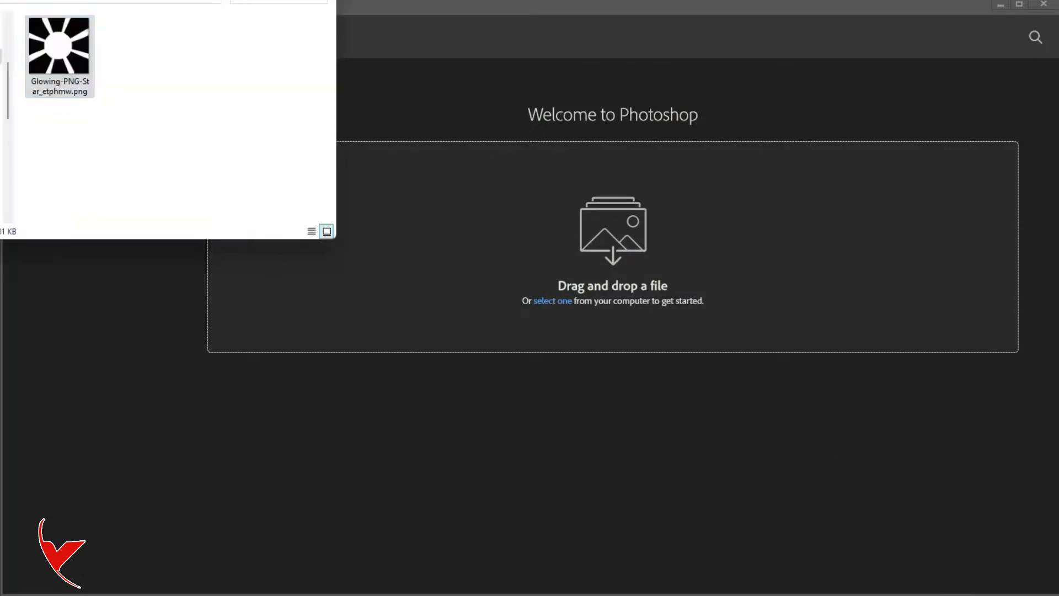
{"action": "left_click_drag", "start_coordinate": [59, 49], "coordinate": [478, 246]}
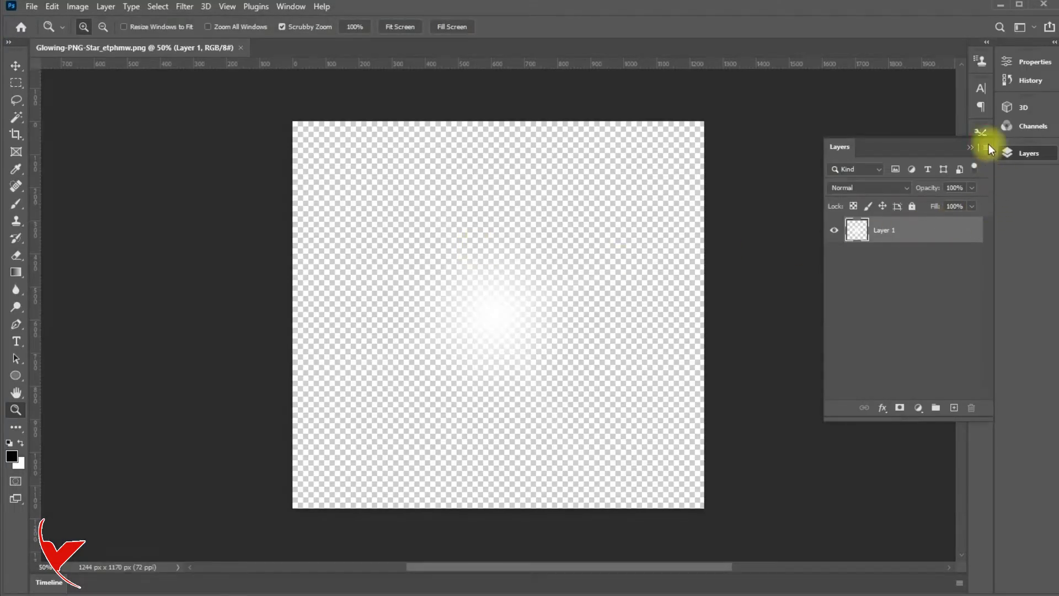
{"action": "left_click", "coordinate": [988, 146]}
{"action": "left_click", "coordinate": [992, 155]}
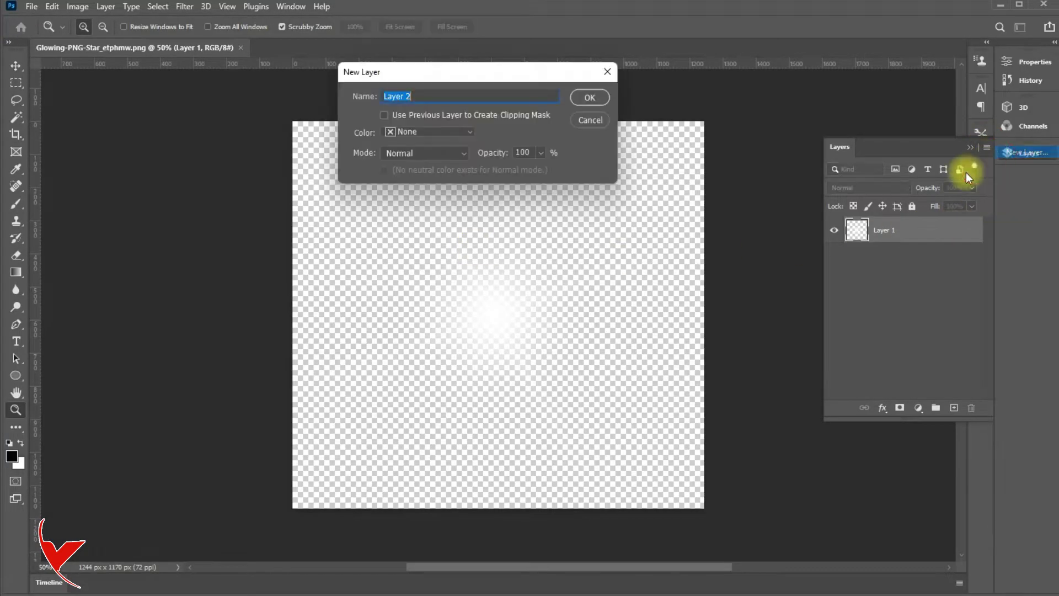
{"action": "left_click", "coordinate": [590, 97]}
{"action": "left_click_drag", "start_coordinate": [835, 221], "coordinate": [896, 292]}
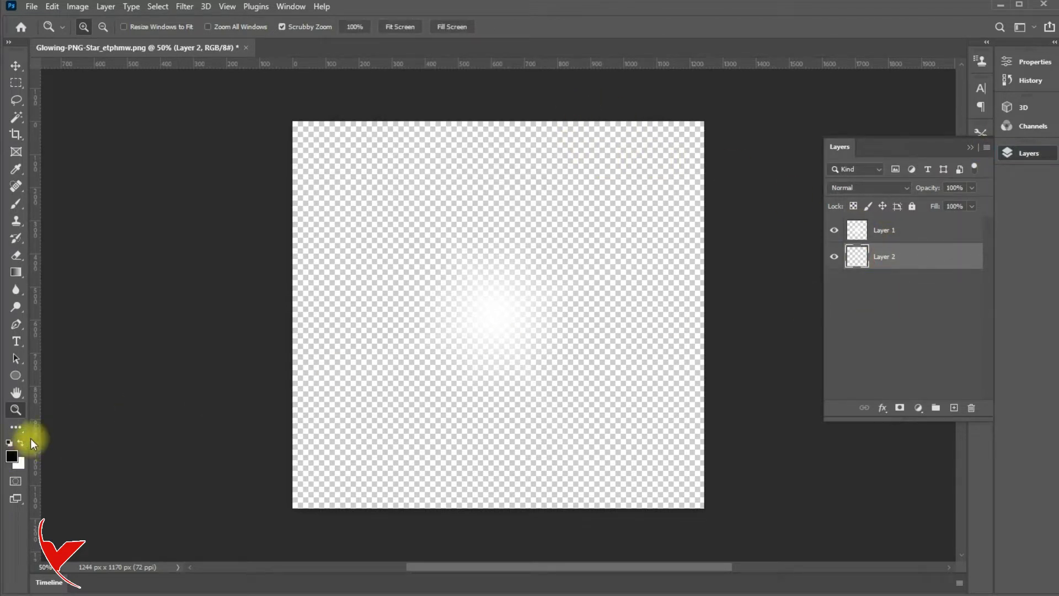
Fill Layer 2 with solid black so the star glows on black
{"action": "left_click", "coordinate": [52, 6]}
{"action": "left_click", "coordinate": [182, 213]}
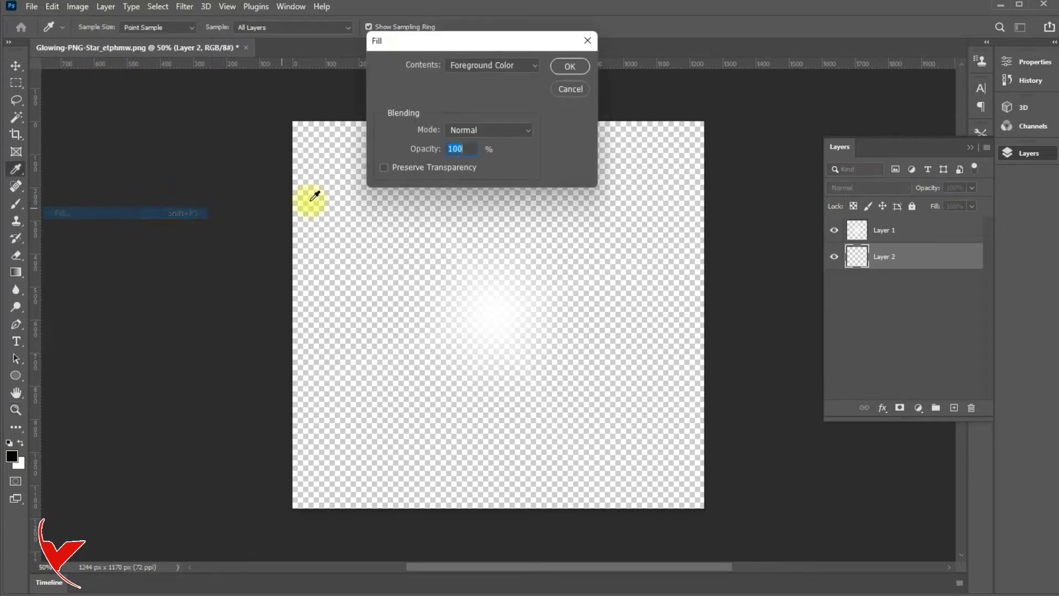
{"action": "left_click", "coordinate": [560, 66]}
{"action": "key", "text": "z"}
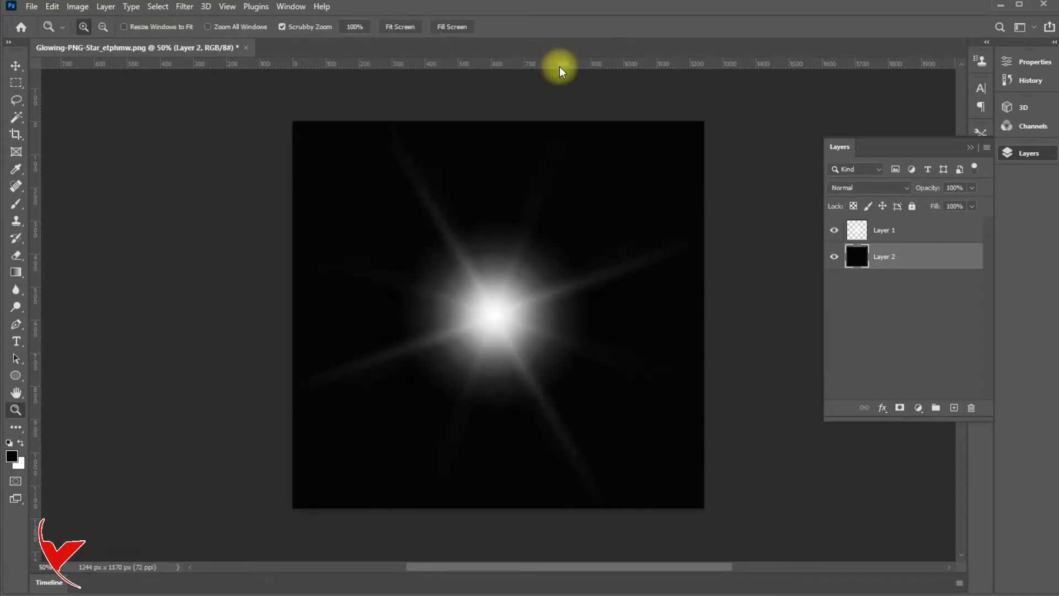
{"action": "left_click", "coordinate": [31, 6]}
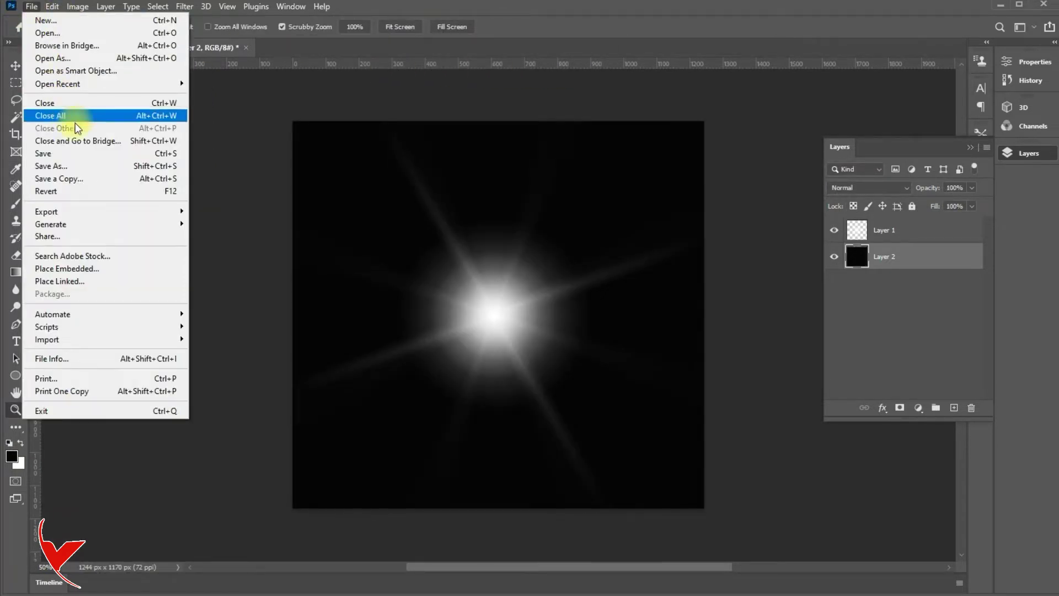
Save a copy named star_texture in Targa format at 32 bits/pixel
{"action": "left_click", "coordinate": [83, 182]}
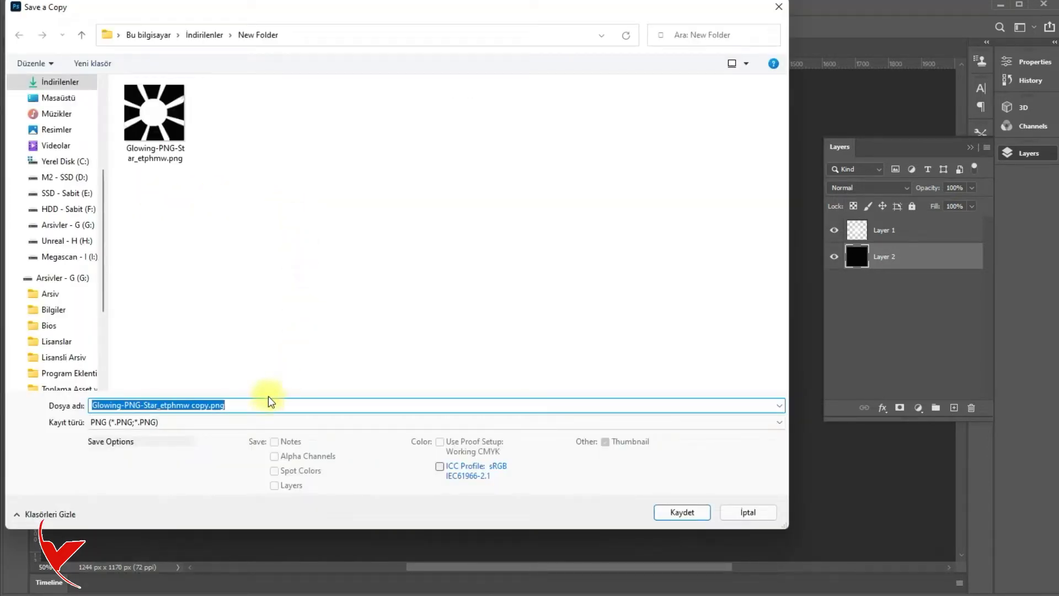
{"action": "left_click", "coordinate": [253, 423]}
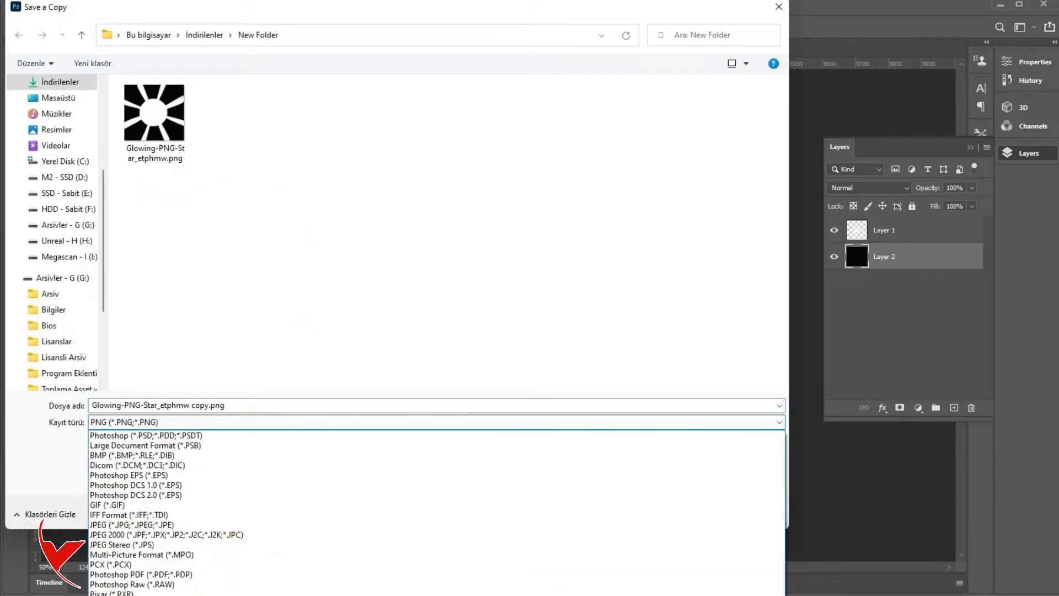
{"action": "left_click", "coordinate": [132, 429]}
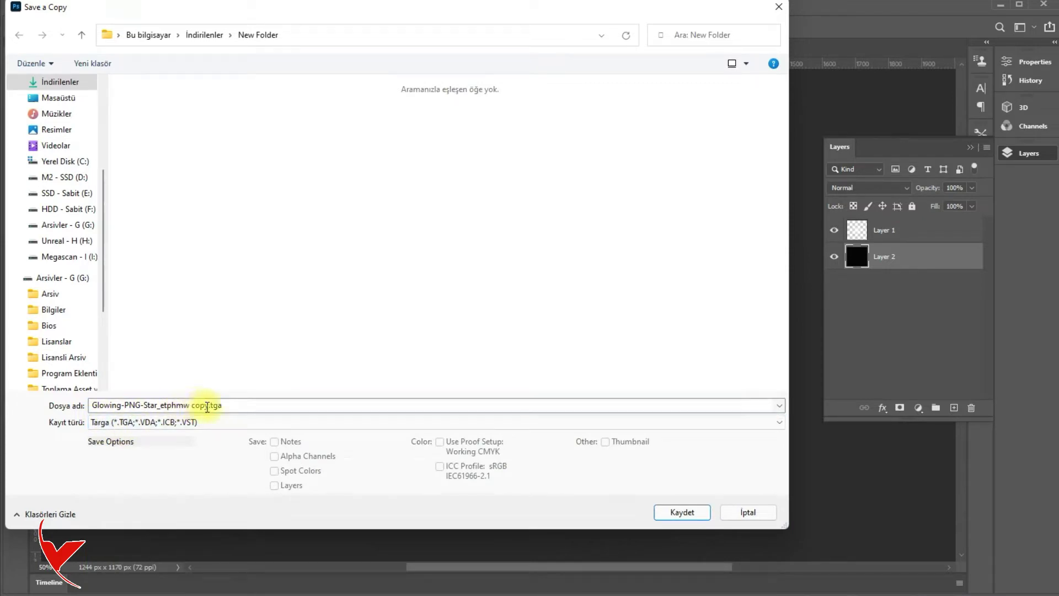
{"action": "left_click_drag", "start_coordinate": [208, 406], "coordinate": [13, 390]}
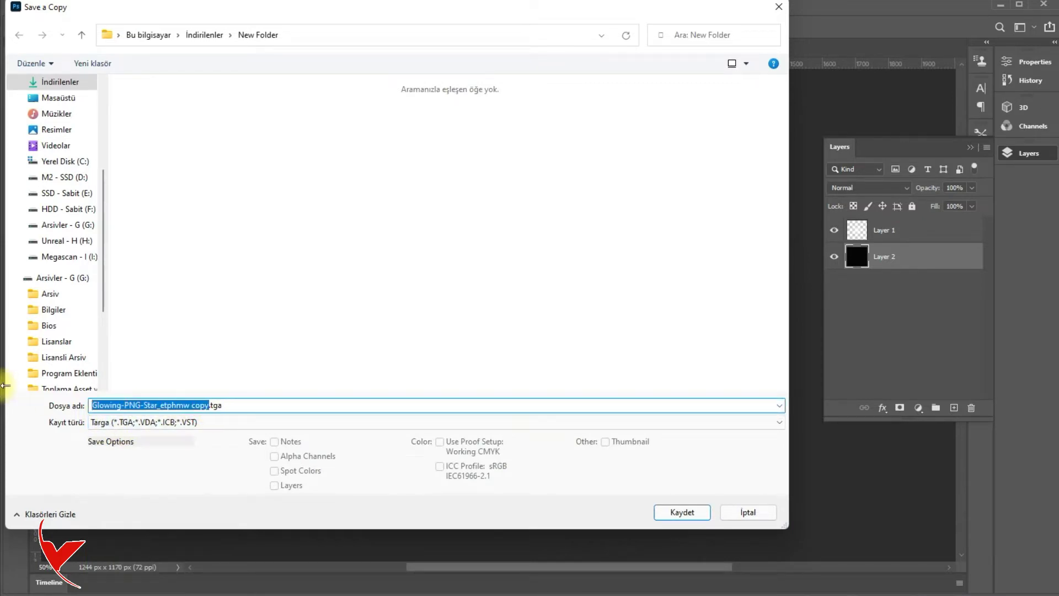
{"action": "type", "text": "star_texture"}
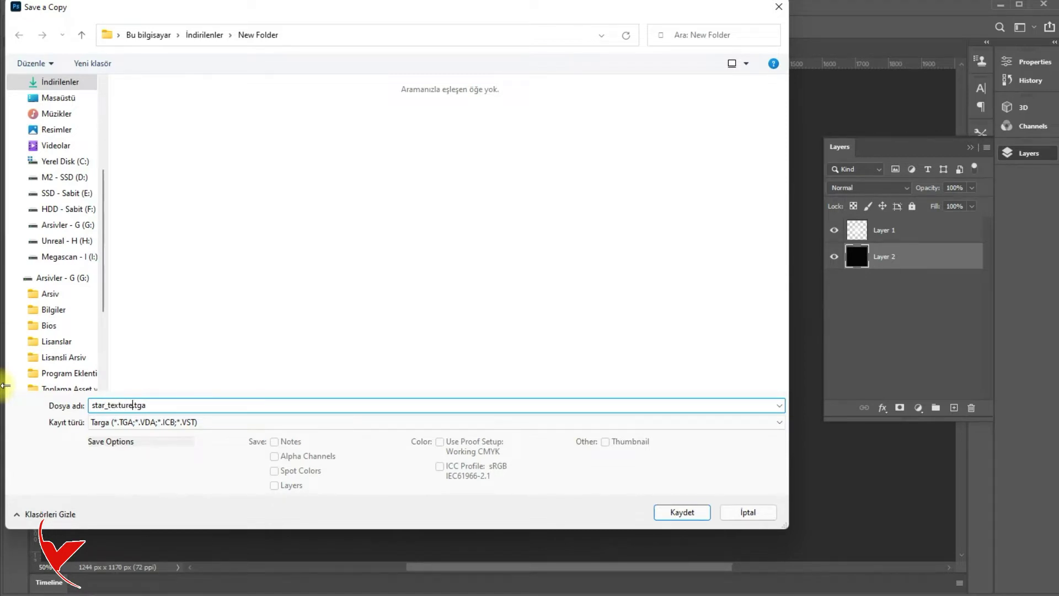
{"action": "key", "text": "Return"}
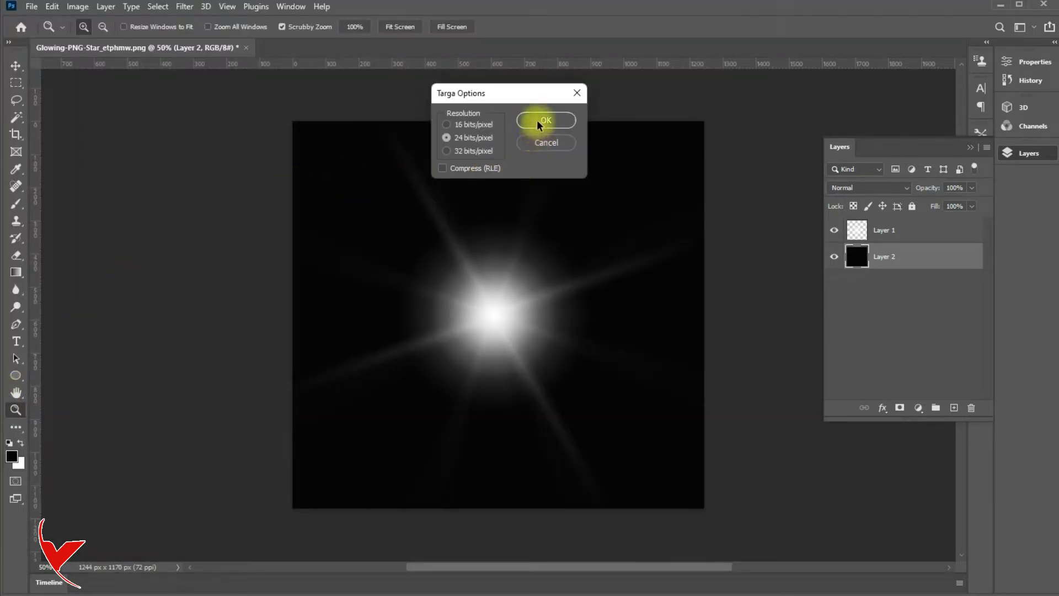
{"action": "left_click", "coordinate": [447, 151]}
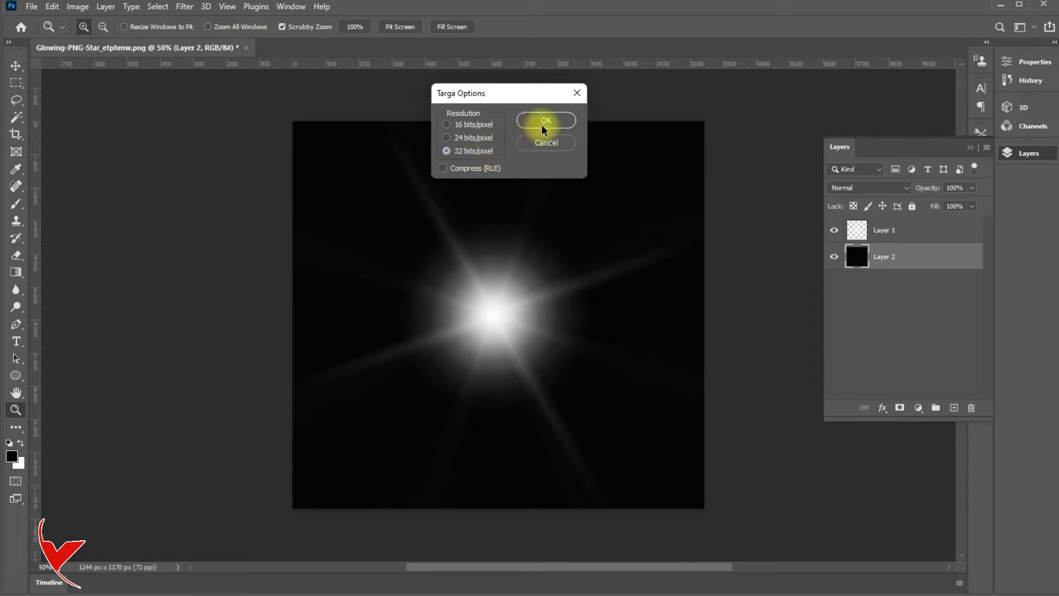
{"action": "left_click", "coordinate": [542, 123]}
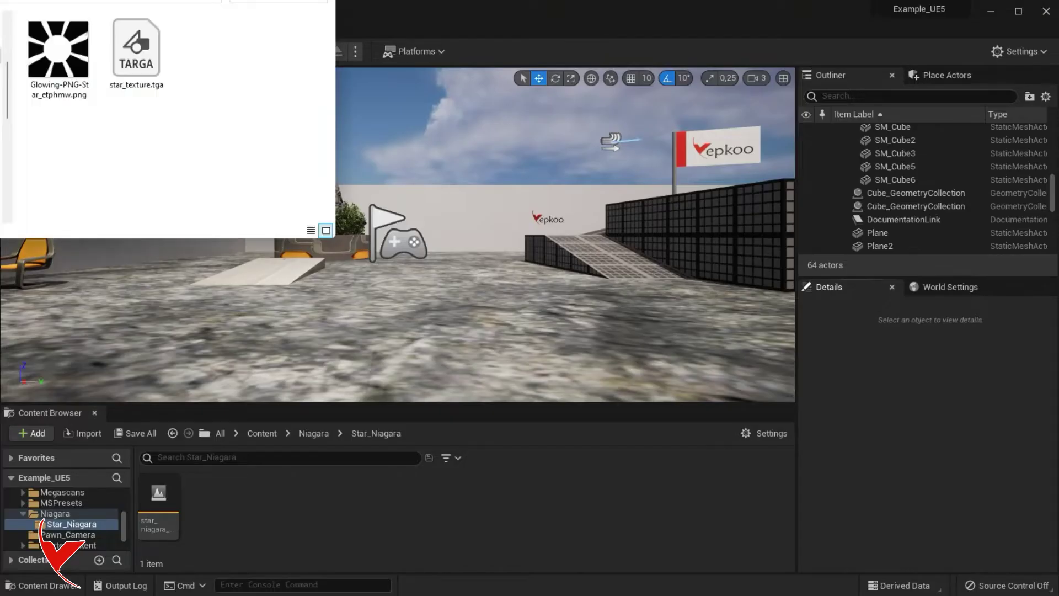
Import star_texture.tga into Star_Niagara and set its compression to HDR (RGB, no sRGB)
{"action": "left_click_drag", "start_coordinate": [136, 50], "coordinate": [283, 519]}
{"action": "double_click", "coordinate": [210, 500]}
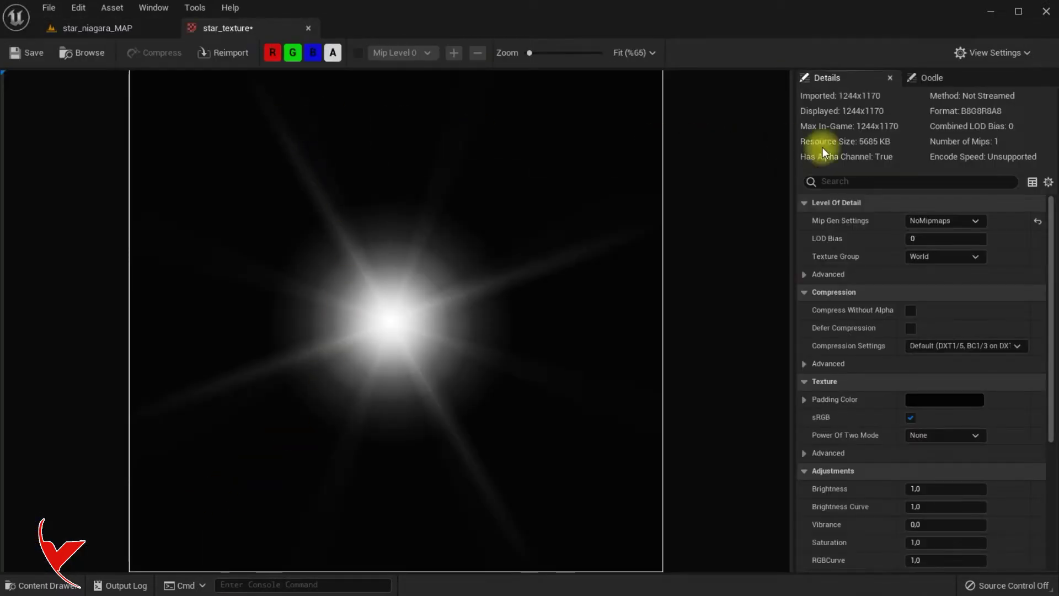
{"action": "scroll", "coordinate": [949, 345], "scroll_direction": "down", "scroll_amount": 2}
{"action": "left_click", "coordinate": [948, 308]}
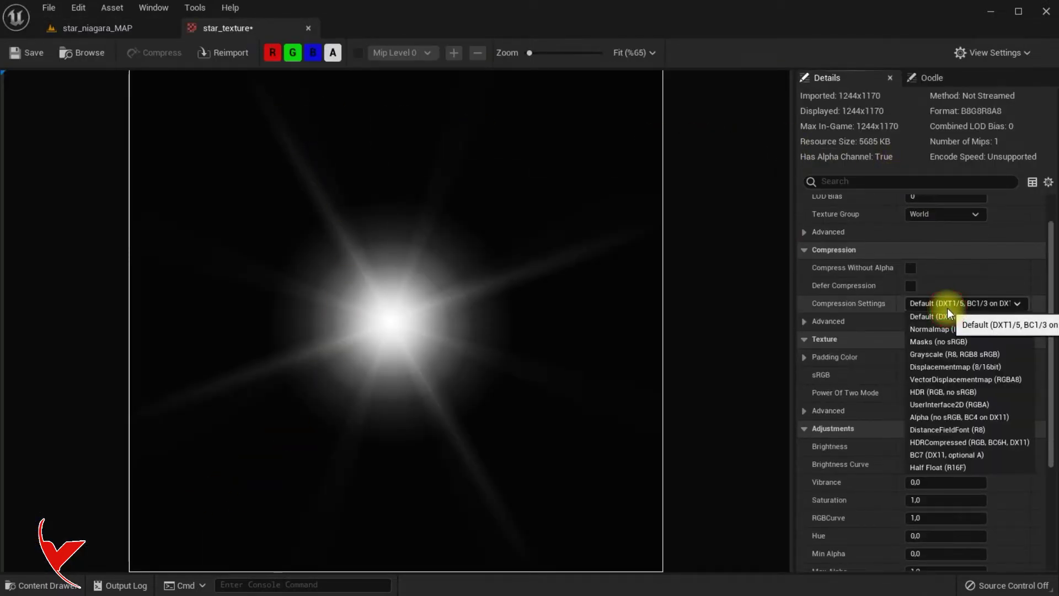
{"action": "left_click", "coordinate": [959, 395]}
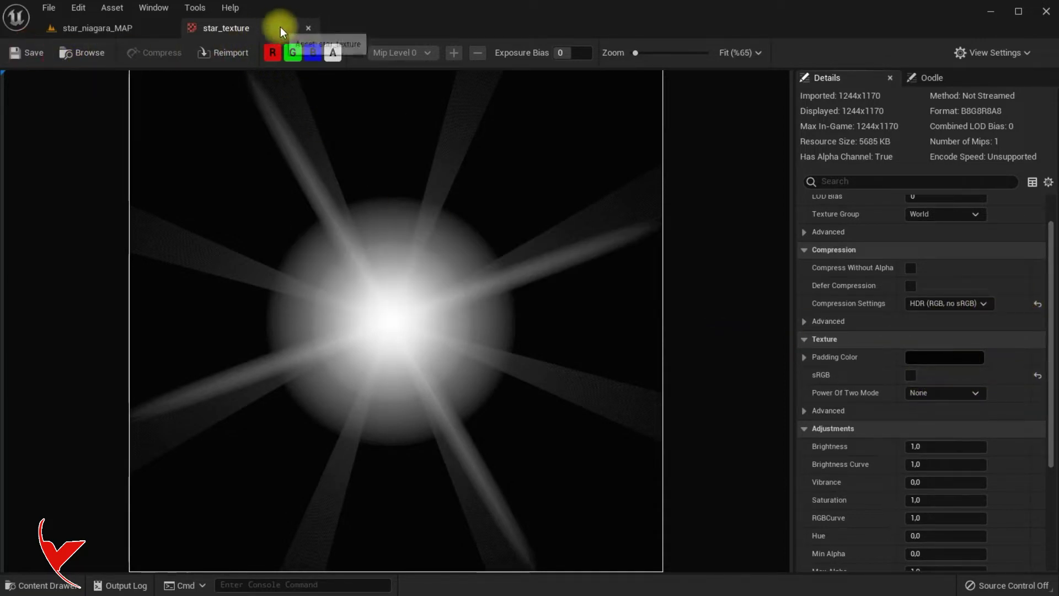
{"action": "left_click", "coordinate": [309, 28]}
Create the star_texture_Mat material from star_texture and open it
{"action": "right_click", "coordinate": [204, 499]}
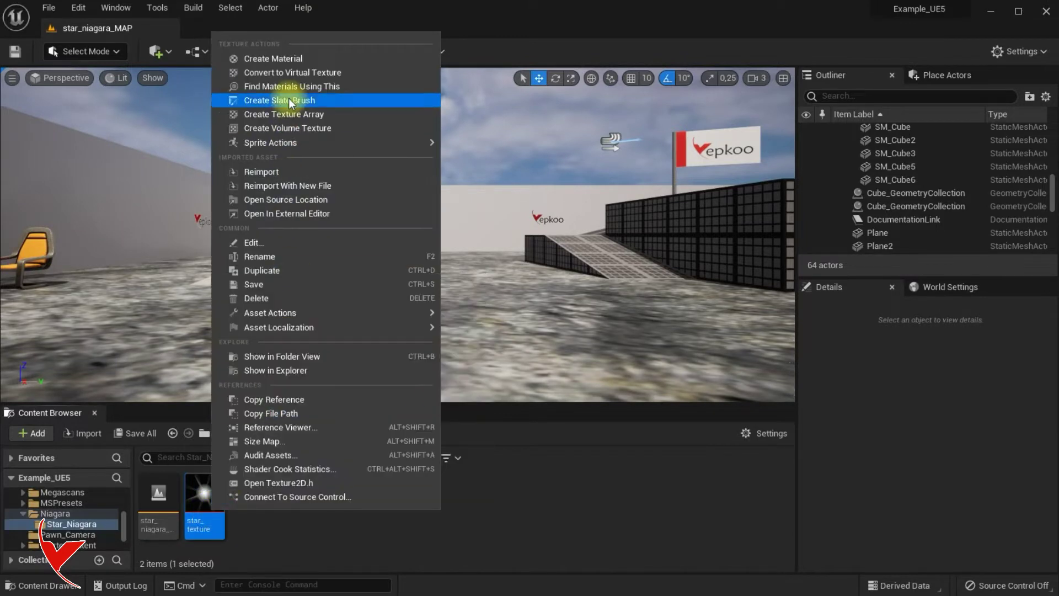
{"action": "left_click", "coordinate": [298, 59]}
{"action": "left_click", "coordinate": [379, 483]}
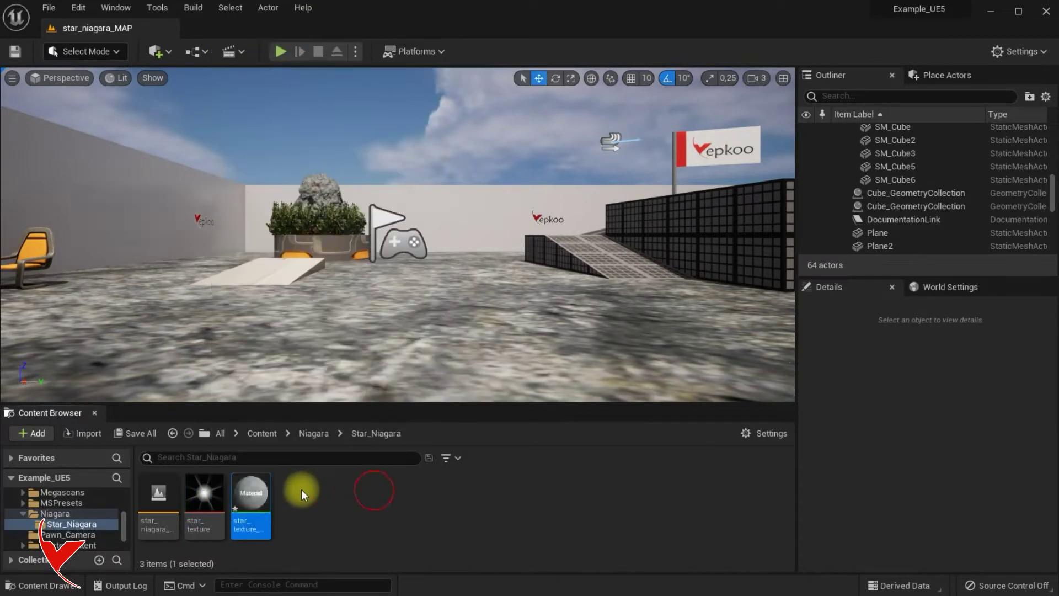
{"action": "double_click", "coordinate": [258, 486]}
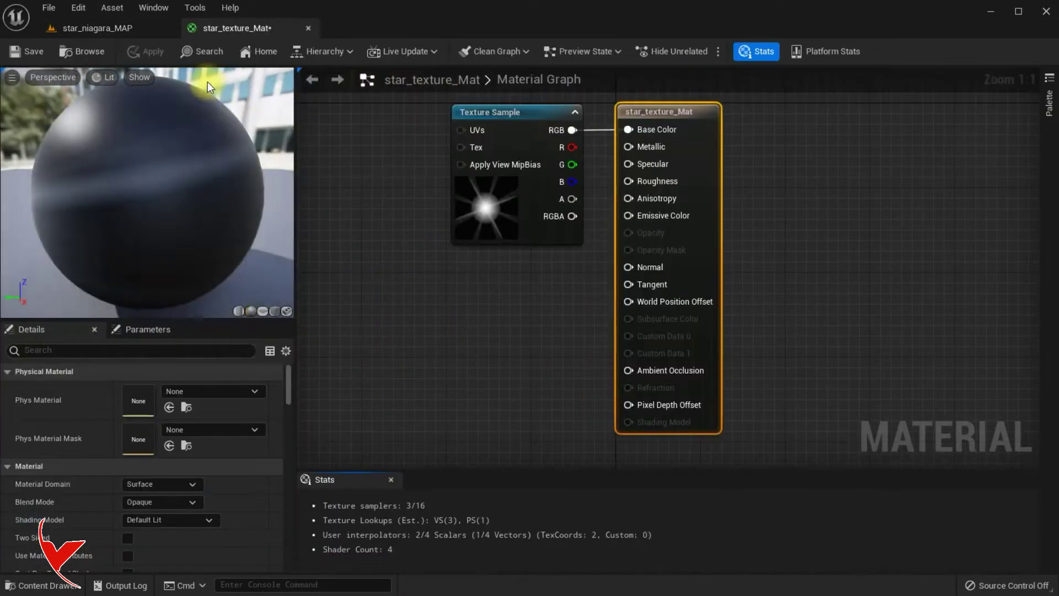
Move the material output node right and break the Texture Sample's link to Base Color
{"action": "left_click", "coordinate": [497, 199]}
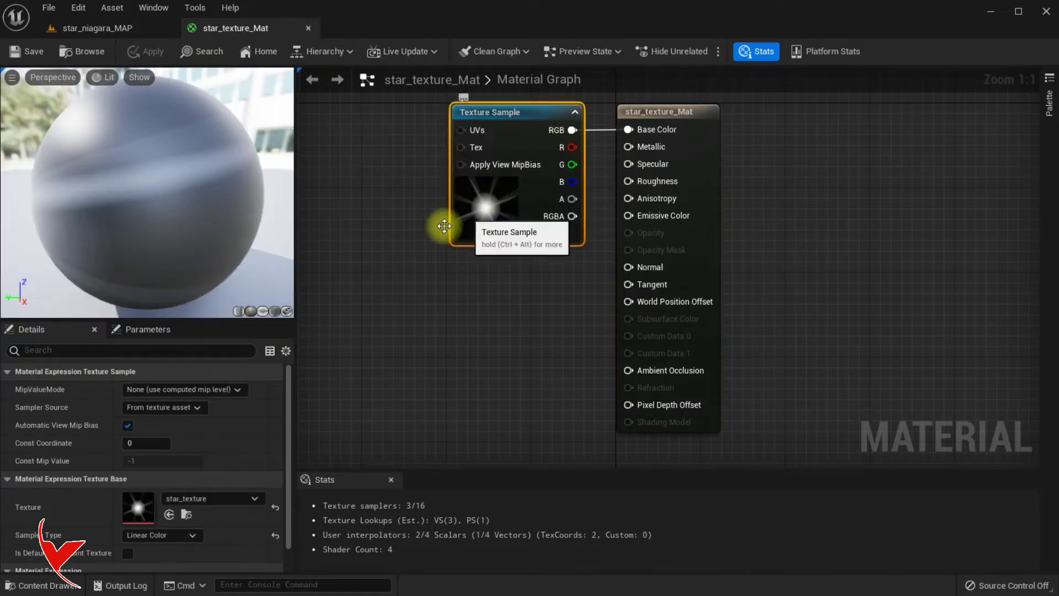
{"action": "scroll", "coordinate": [185, 476], "scroll_direction": "down", "scroll_amount": 2}
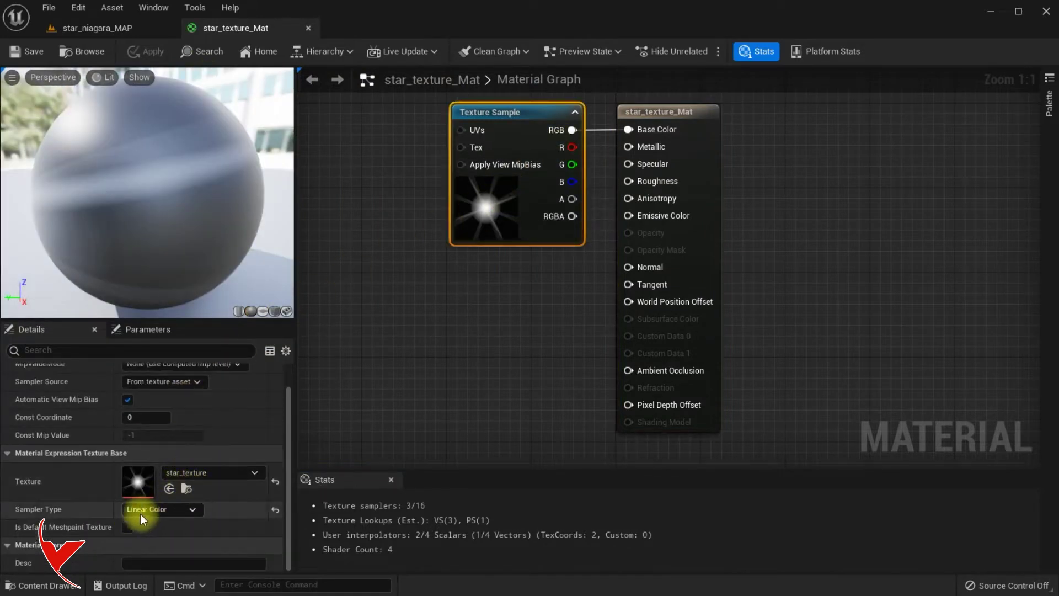
{"action": "scroll", "coordinate": [451, 365], "scroll_direction": "down", "scroll_amount": 3}
{"action": "right_click", "coordinate": [455, 362]}
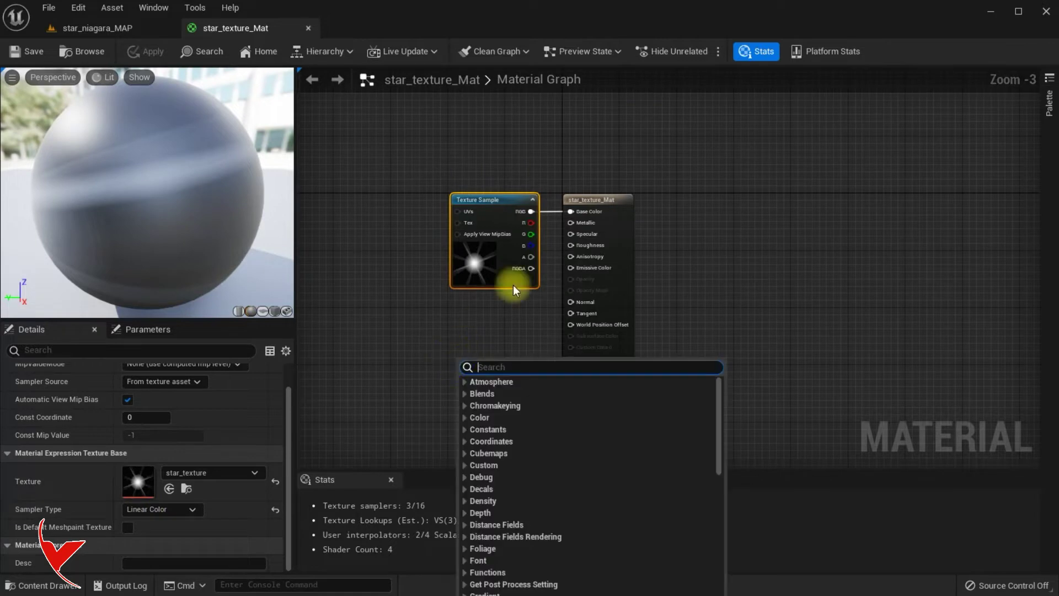
{"action": "left_click_drag", "start_coordinate": [577, 198], "coordinate": [889, 197]}
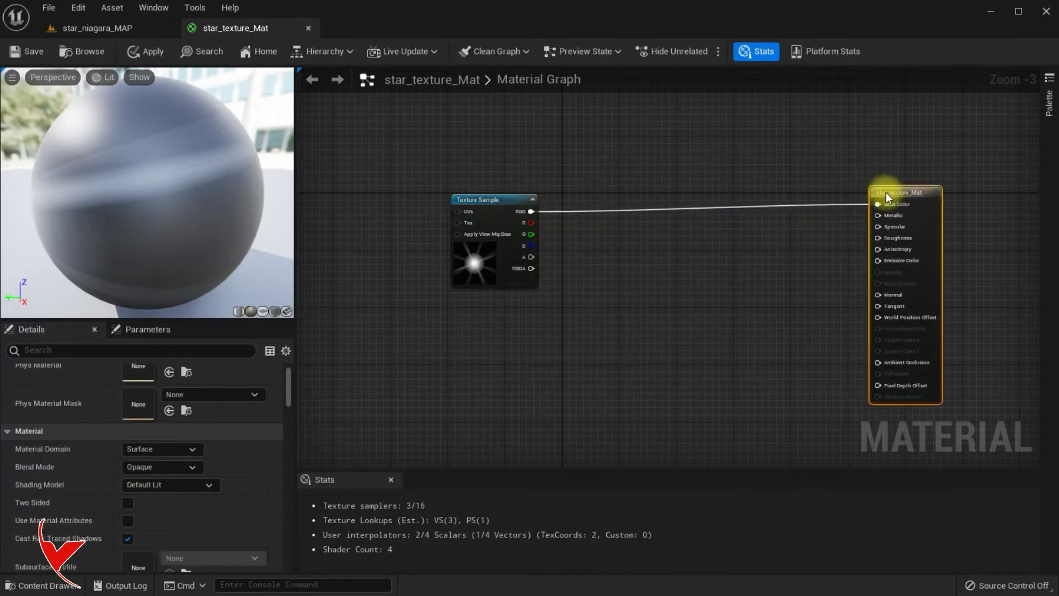
{"action": "right_click", "coordinate": [535, 214]}
{"action": "left_click", "coordinate": [576, 216]}
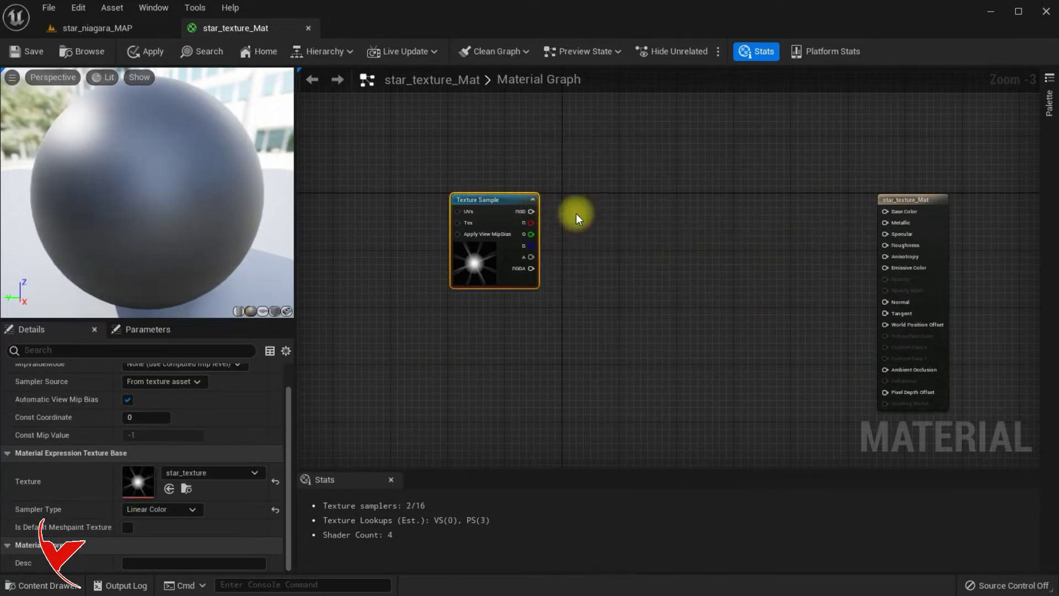
Add a CheapContrast node fed by the texture's RGB output
{"action": "mouse_move", "coordinate": [528, 211]}
{"action": "left_mouse_down"}
{"action": "mouse_move", "coordinate": [454, 211]}
{"action": "mouse_move", "coordinate": [573, 267]}
{"action": "left_mouse_up"}
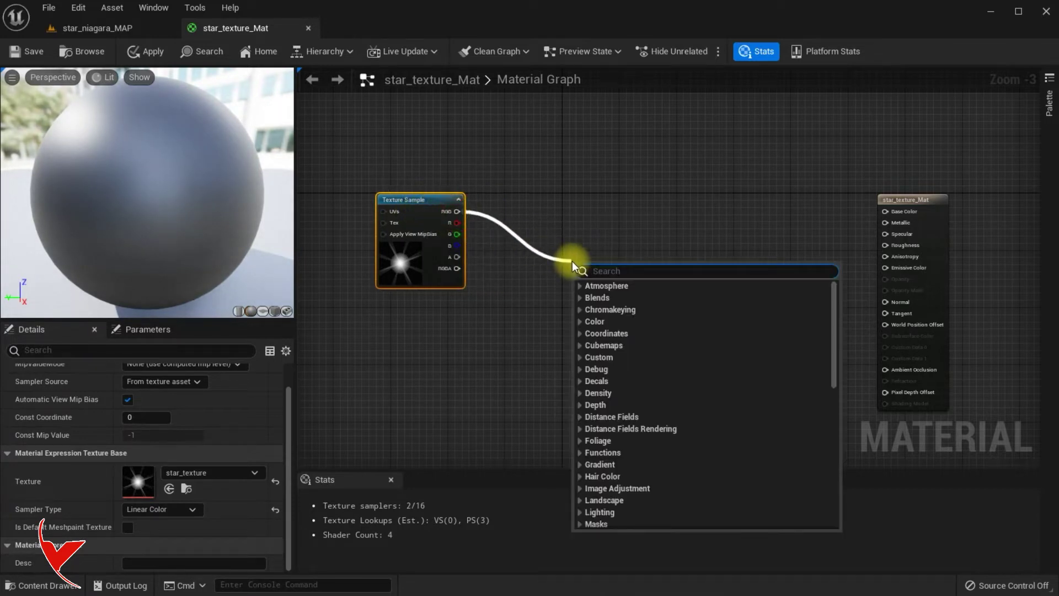
{"action": "type", "text": "cheap"}
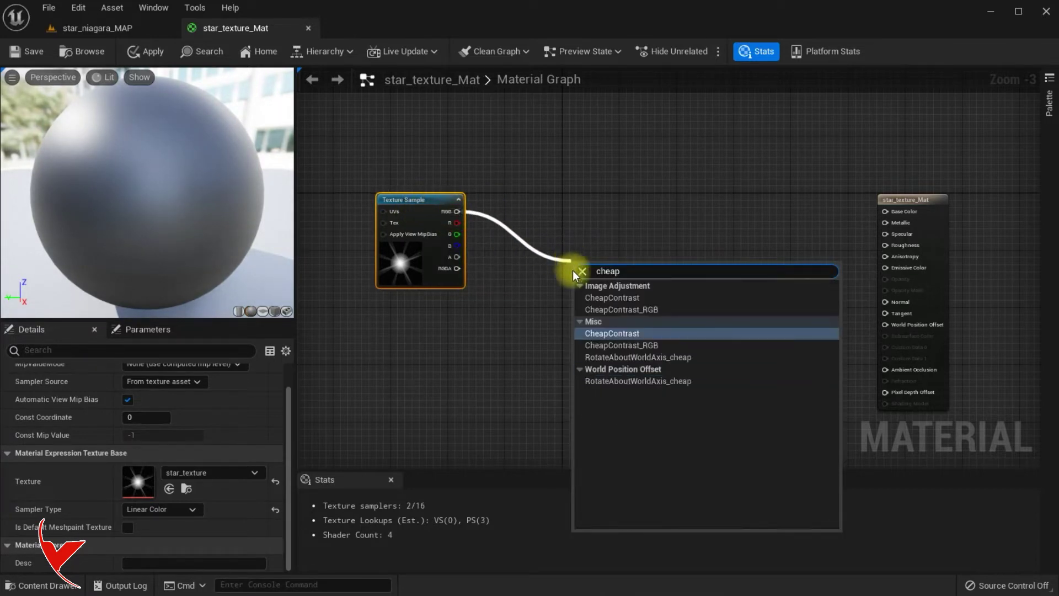
{"action": "left_click", "coordinate": [624, 334]}
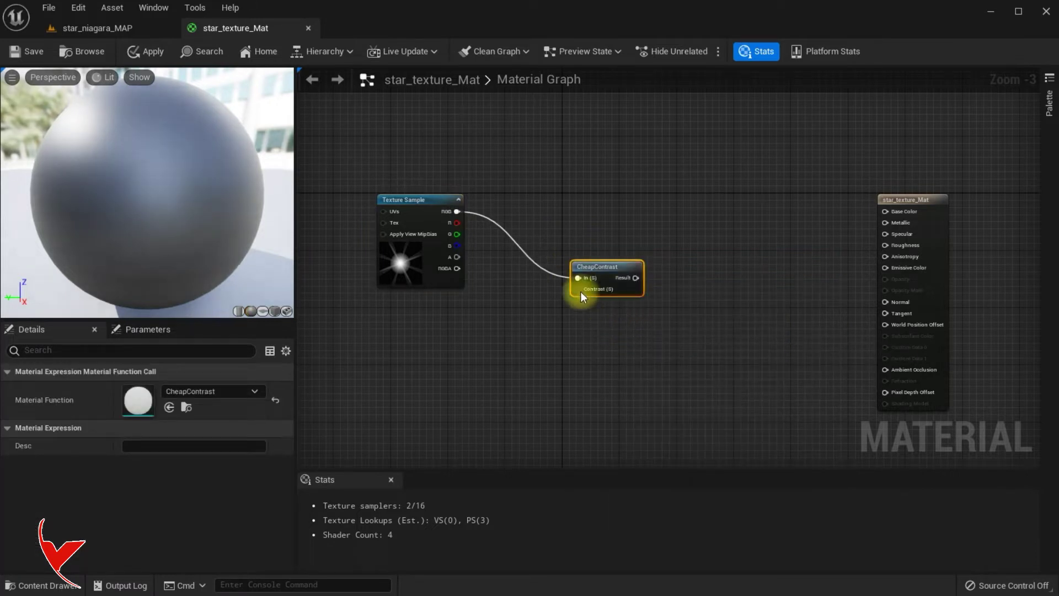
{"action": "left_click_drag", "start_coordinate": [578, 289], "coordinate": [511, 321]}
Feed CheapContrast's Contrast through an Add node whose A is a scalar parameter named Contrast
{"action": "type", "text": "add"}
{"action": "left_click", "coordinate": [544, 361]}
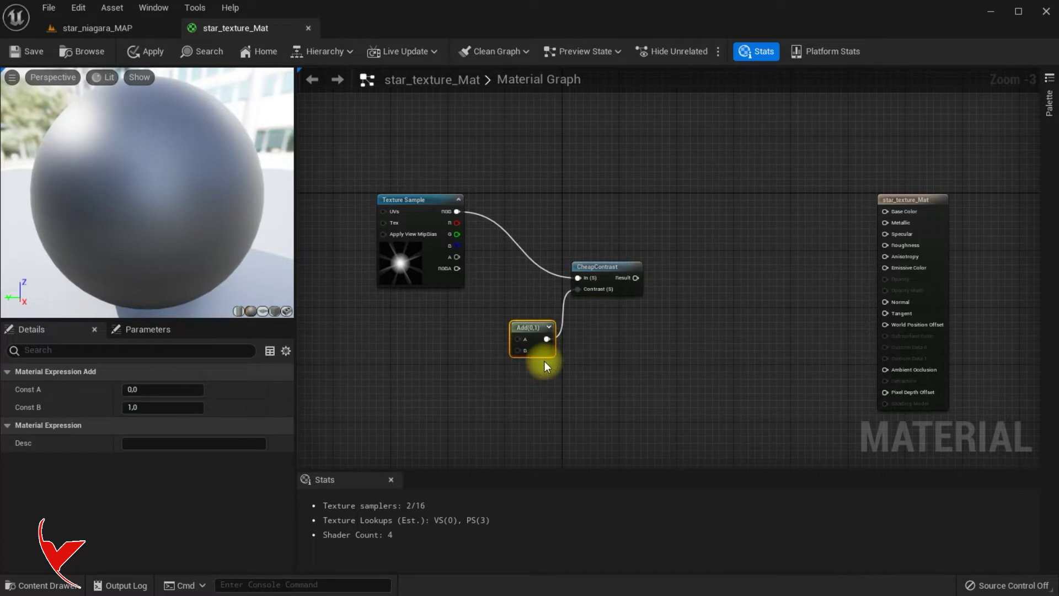
{"action": "left_click", "coordinate": [416, 340]}
{"action": "type", "text": "Co"}
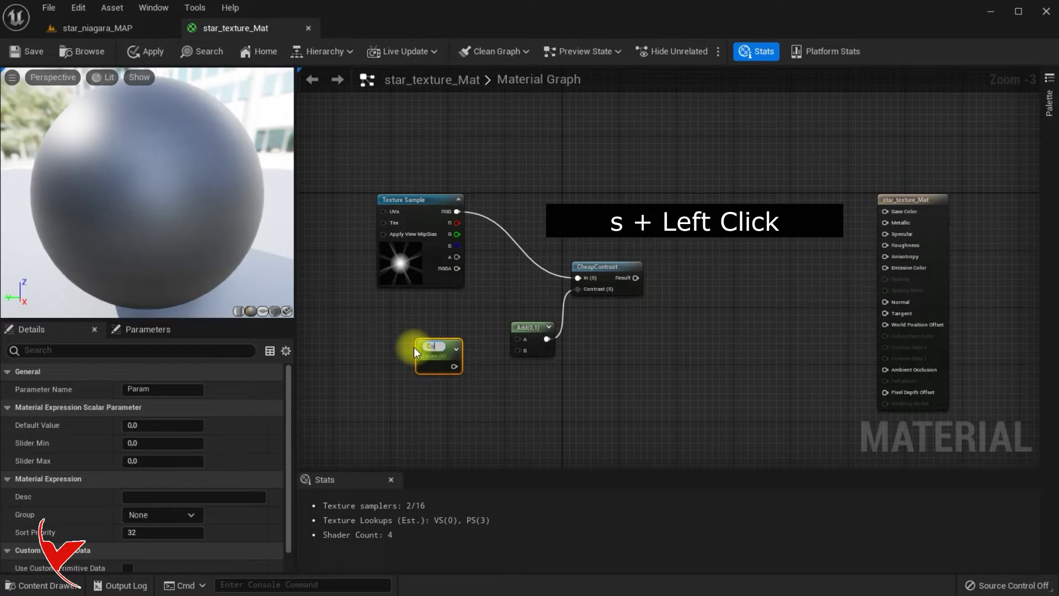
{"action": "type", "text": "ntrast"}
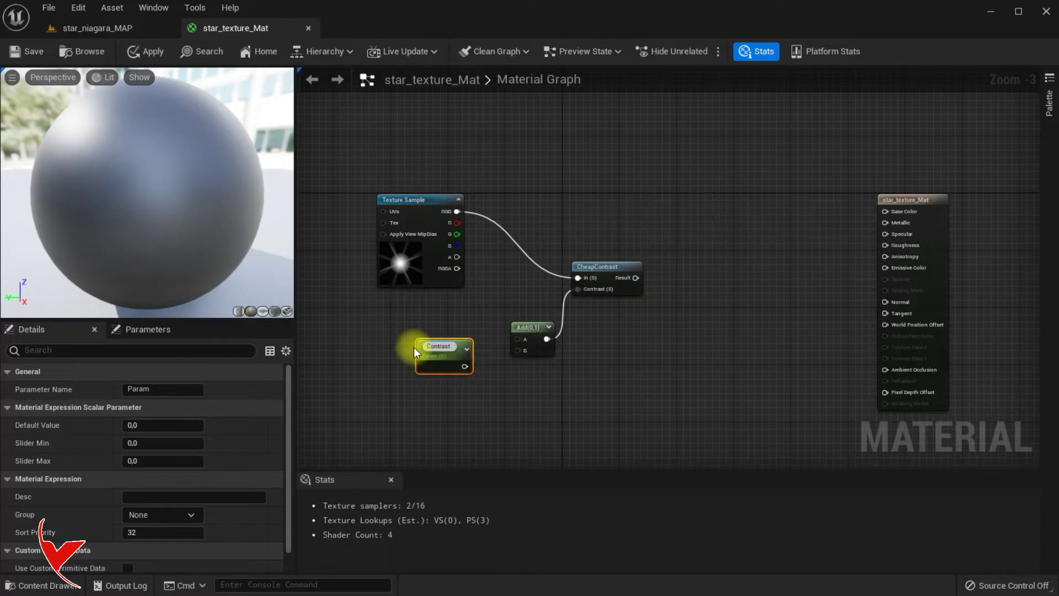
{"action": "key", "text": "Return"}
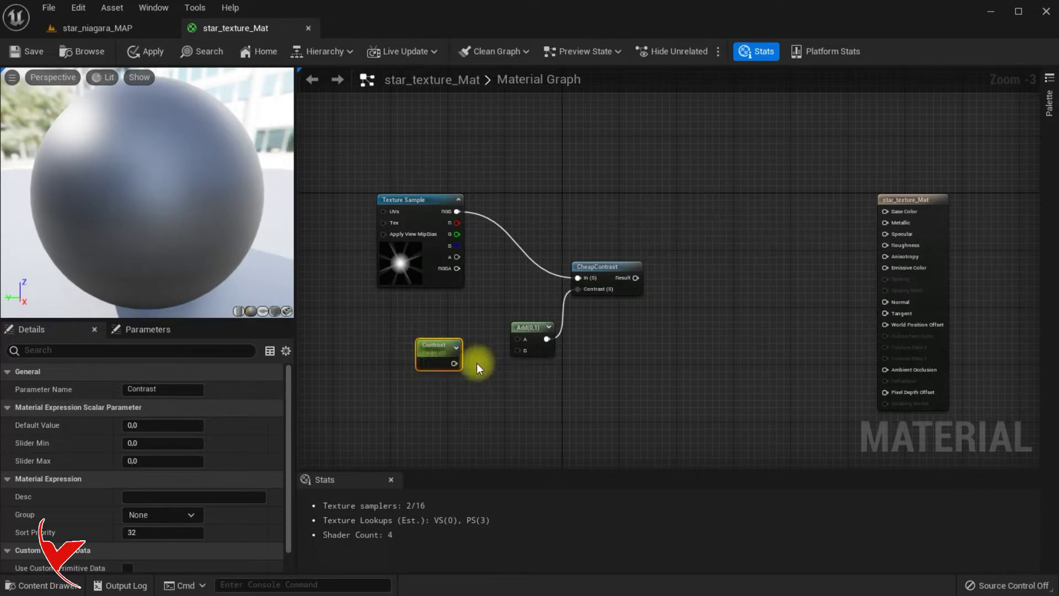
{"action": "left_click_drag", "start_coordinate": [454, 363], "coordinate": [518, 339]}
{"action": "left_click_drag", "start_coordinate": [436, 350], "coordinate": [417, 335]}
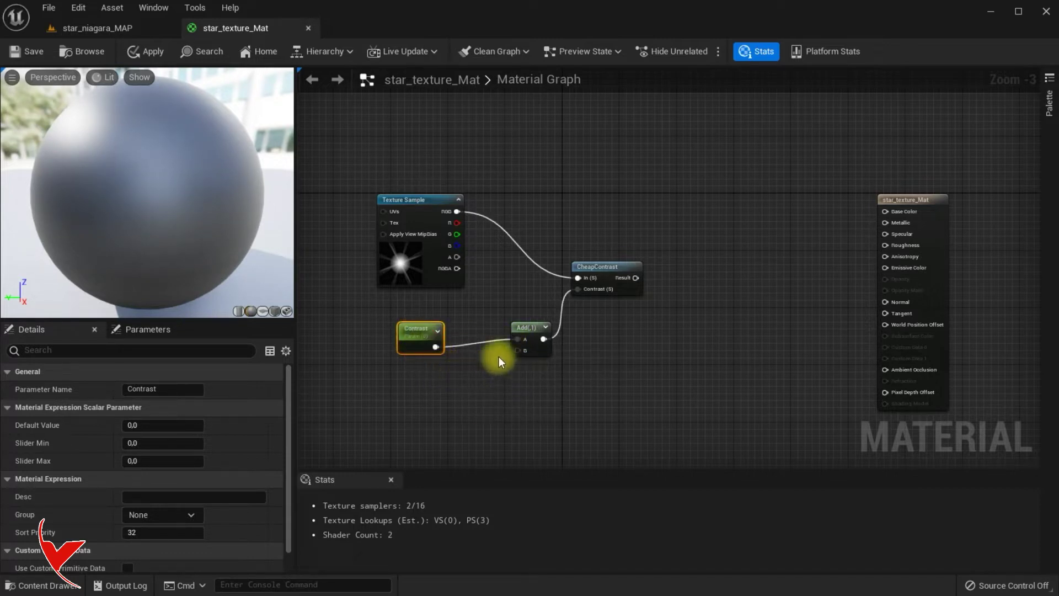
Connect a Dynamic Parameter to Add's B, naming its parameters Emmisive and Contrast
{"action": "left_click_drag", "start_coordinate": [517, 351], "coordinate": [453, 389]}
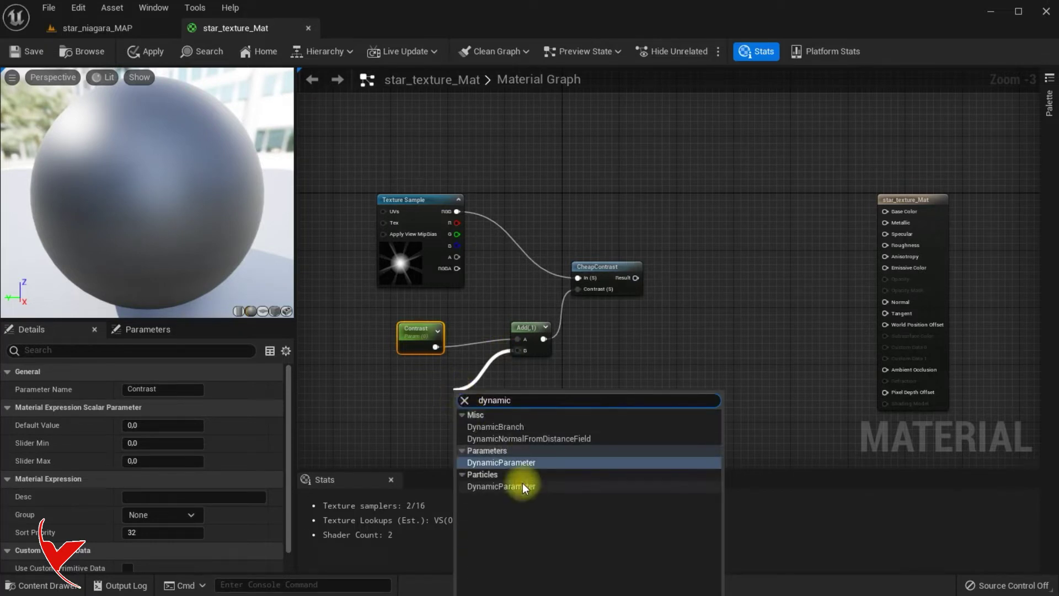
{"action": "left_click", "coordinate": [521, 463]}
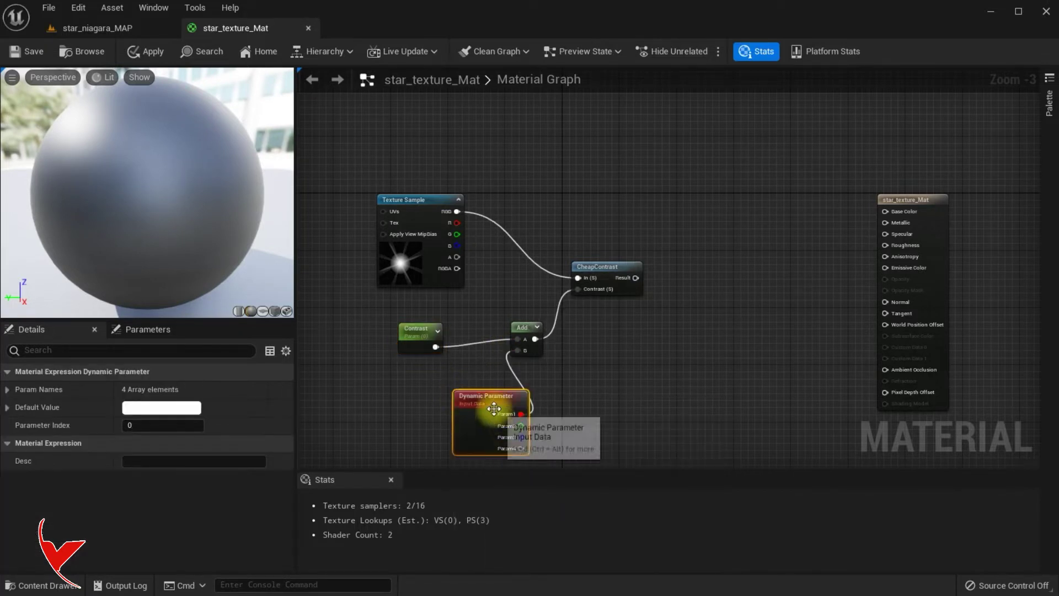
{"action": "left_click", "coordinate": [7, 408]}
{"action": "left_click", "coordinate": [7, 389]}
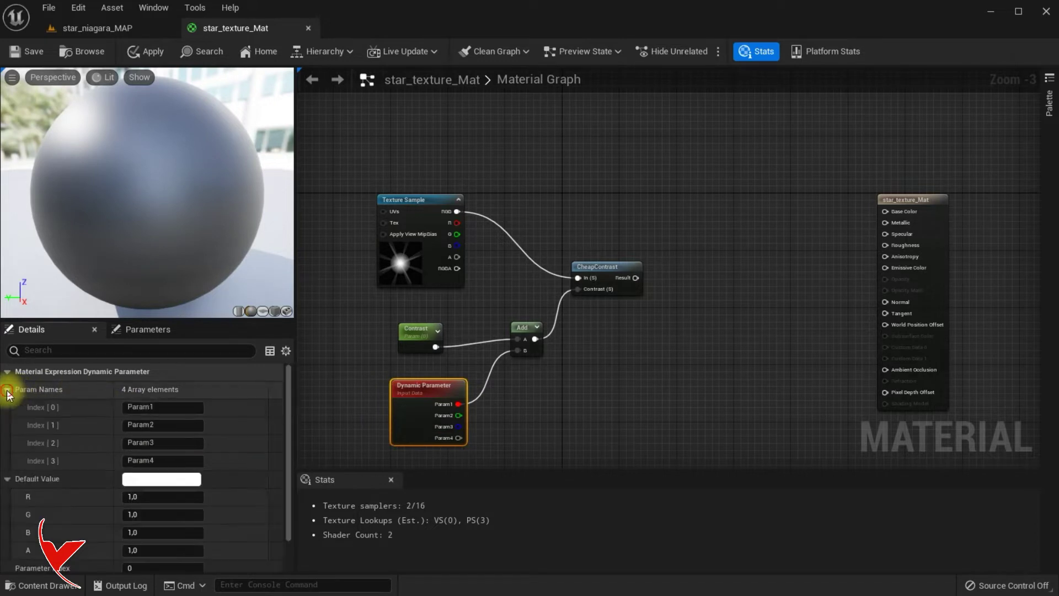
{"action": "left_click", "coordinate": [163, 408]}
{"action": "type", "text": "Emmisive"}
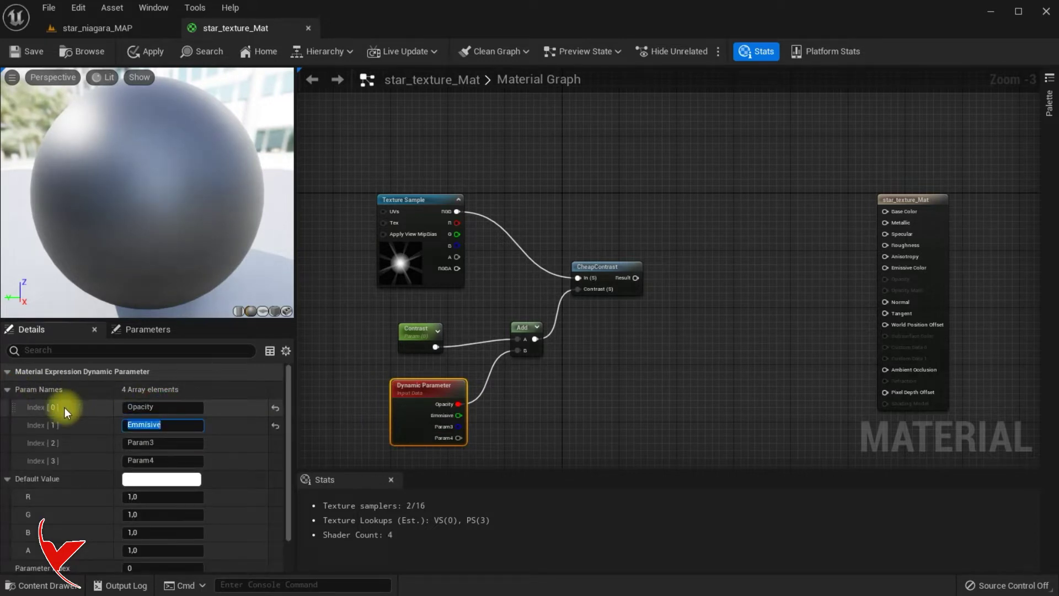
{"action": "key", "text": "Tab"}
{"action": "type", "text": "Contrast"}
{"action": "key", "text": "Return"}
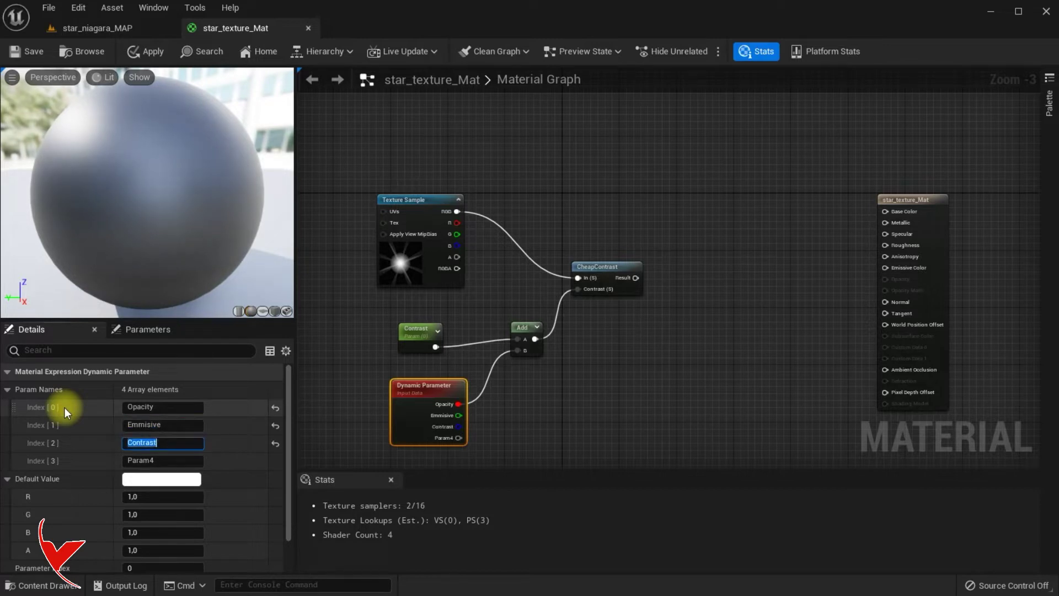
Chain a Depth Fade node after CheapContrast's result, followed by a Multiply node
{"action": "left_click_drag", "start_coordinate": [636, 278], "coordinate": [677, 278]}
{"action": "type", "text": "dept"}
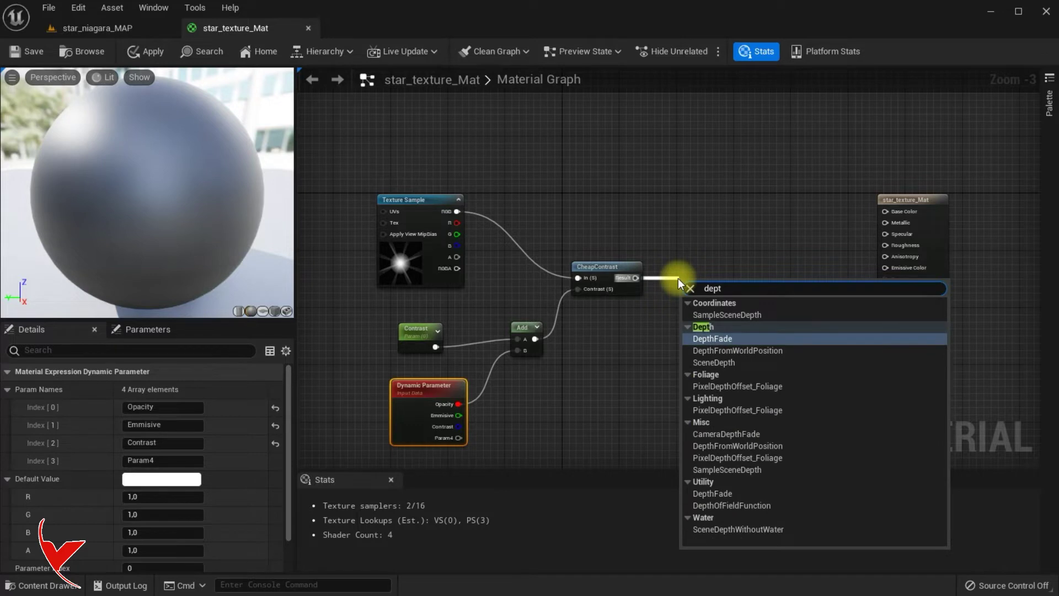
{"action": "left_click", "coordinate": [704, 338]}
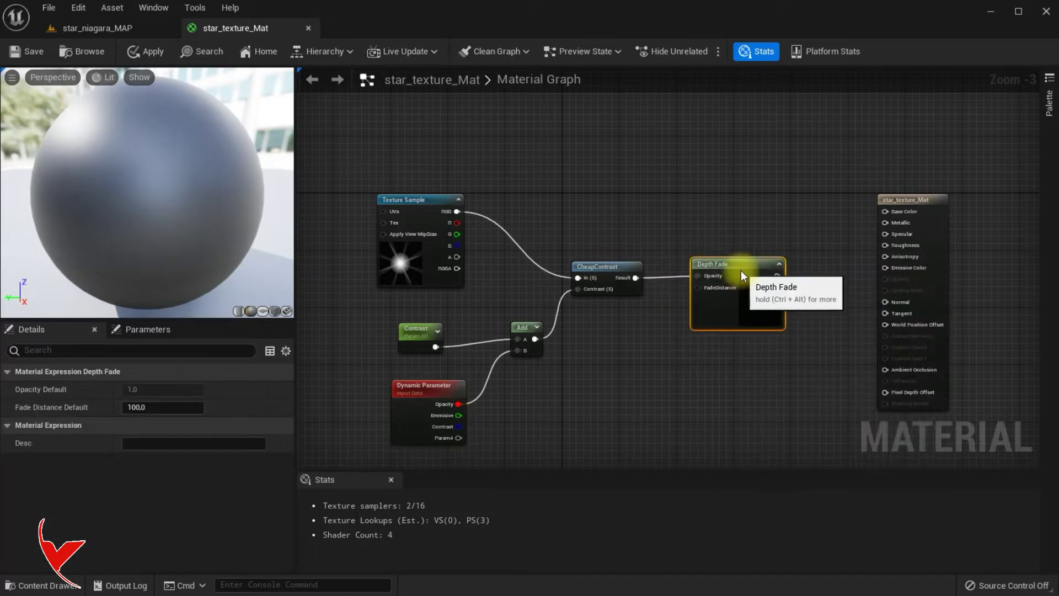
{"action": "left_click_drag", "start_coordinate": [743, 274], "coordinate": [743, 281]}
{"action": "left_click_drag", "start_coordinate": [897, 202], "coordinate": [946, 199]}
{"action": "left_click_drag", "start_coordinate": [778, 276], "coordinate": [824, 280]}
{"action": "type", "text": "multip"}
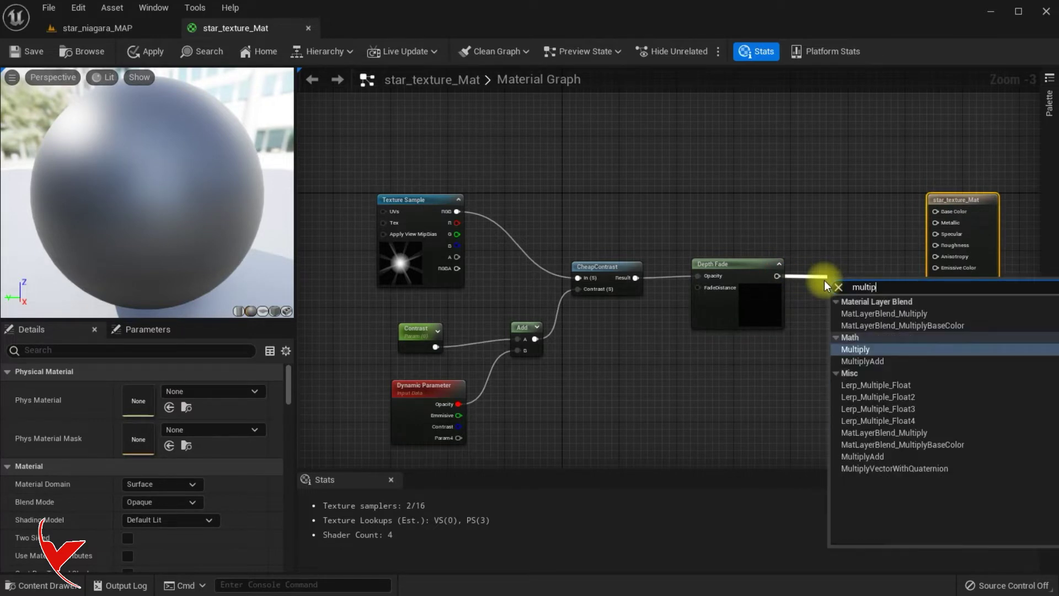
{"action": "left_click", "coordinate": [868, 350]}
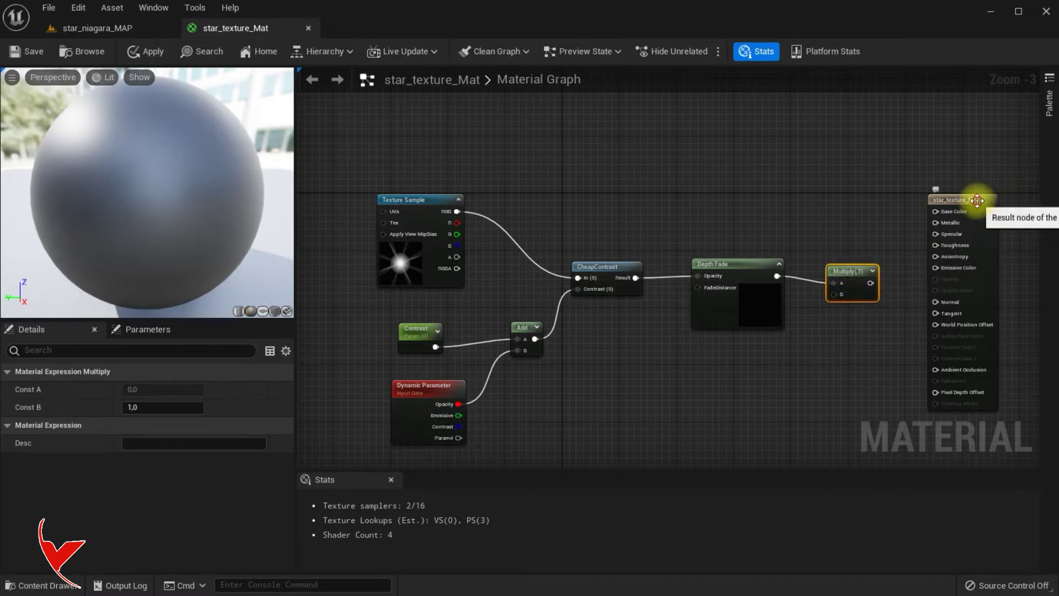
Set the material to Additive blend and Unlit shading, and wire Multiply into Opacity
{"action": "left_click", "coordinate": [937, 196]}
{"action": "left_click", "coordinate": [158, 502]}
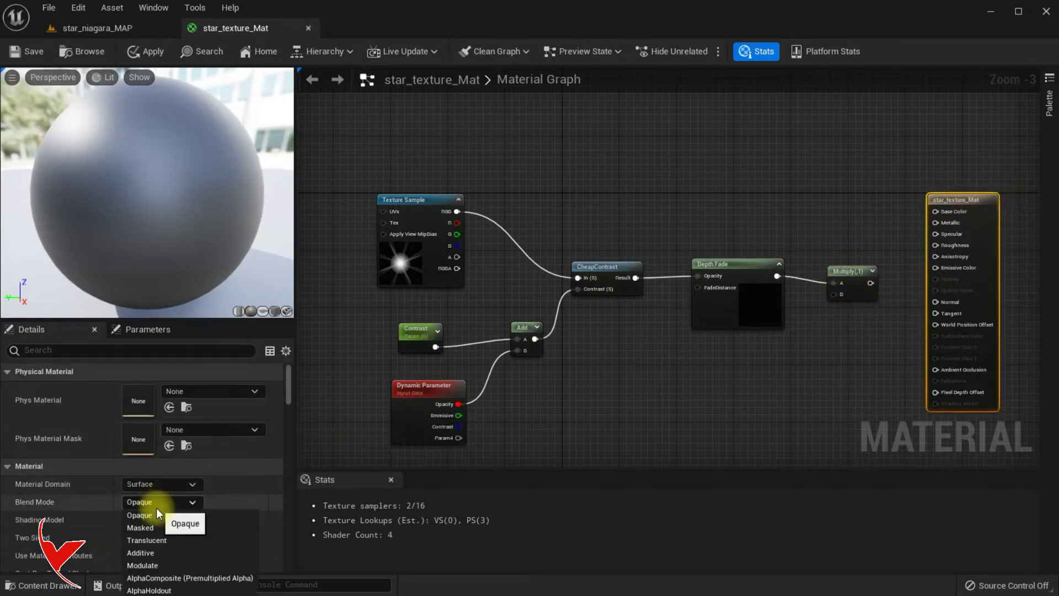
{"action": "left_click", "coordinate": [166, 544]}
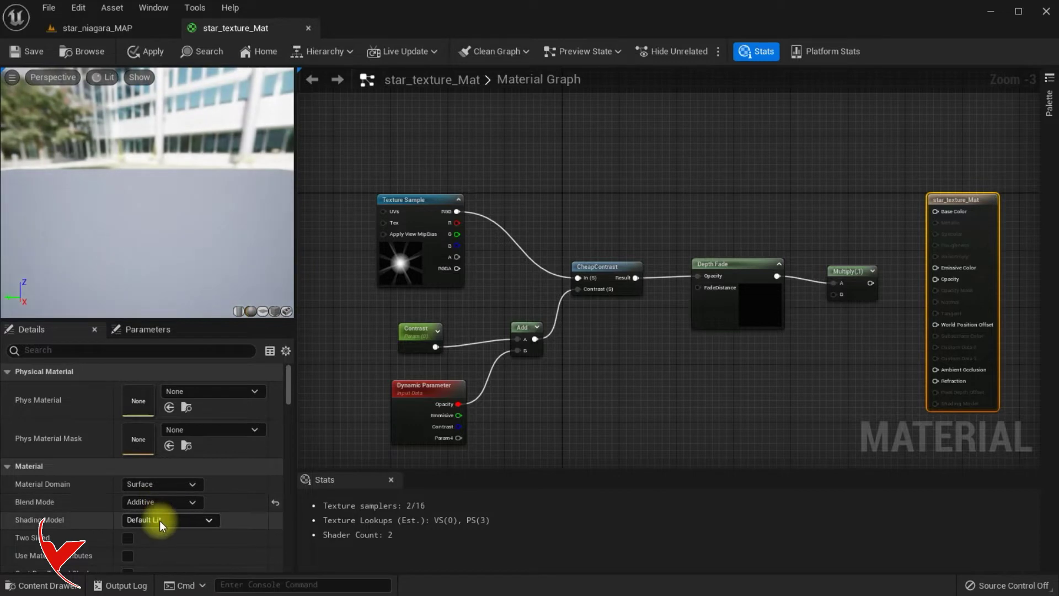
{"action": "left_click", "coordinate": [160, 521]}
{"action": "left_click", "coordinate": [148, 533]}
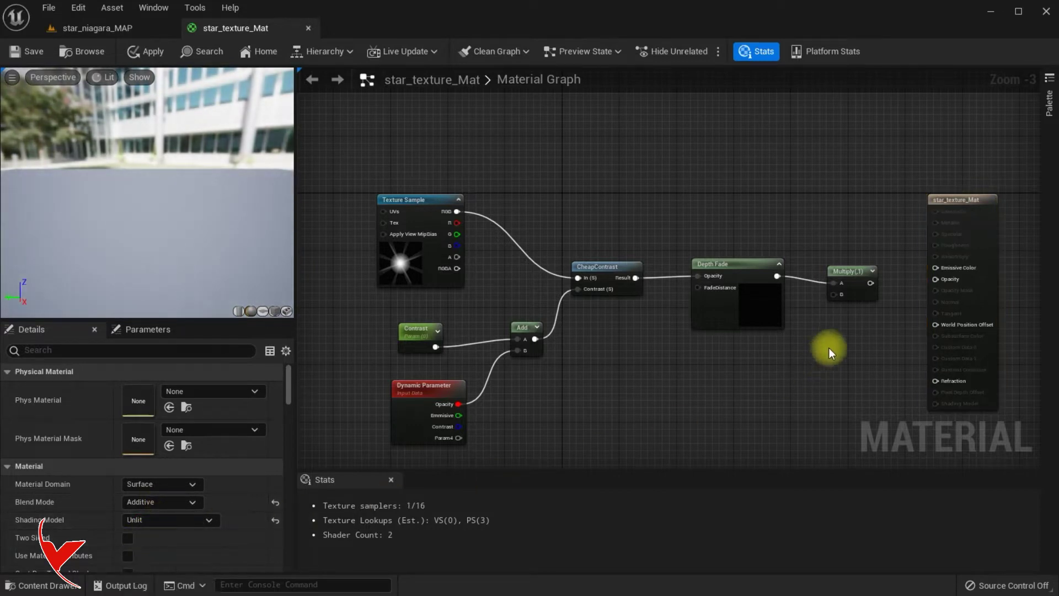
{"action": "left_click_drag", "start_coordinate": [870, 283], "coordinate": [936, 281]}
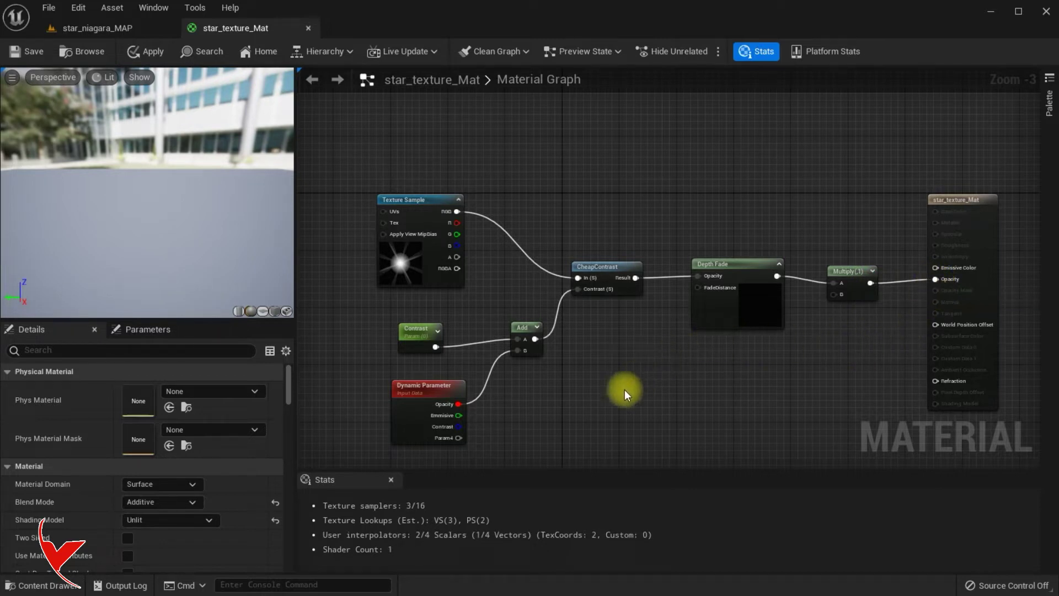
Drive Depth Fade's FadeDistance with a scalar parameter named Depth Fade
{"action": "left_click", "coordinate": [653, 370]}
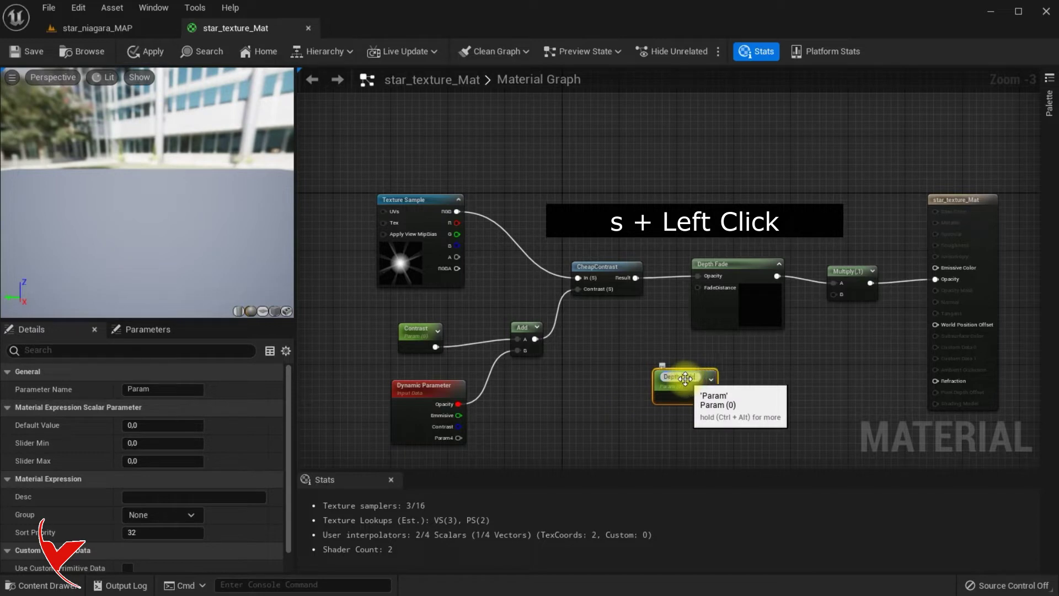
{"action": "key", "text": "Return"}
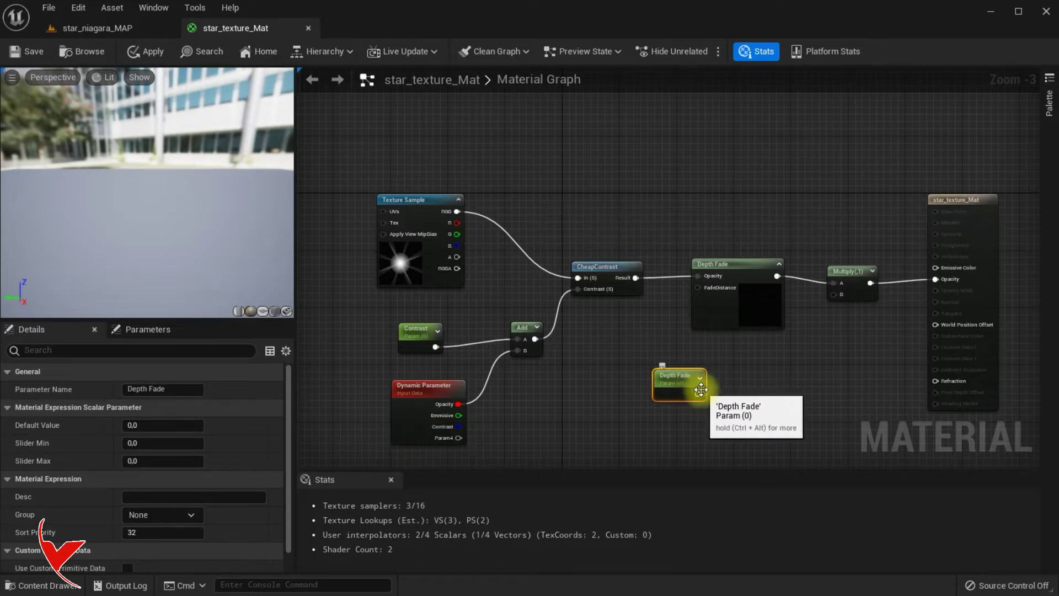
{"action": "left_click_drag", "start_coordinate": [698, 394], "coordinate": [699, 288]}
{"action": "left_click_drag", "start_coordinate": [681, 379], "coordinate": [619, 369]}
Paste a second Dynamic Parameter feeding Multiply's B with Opacity, and rewire Add's B from Contrast
{"action": "left_click", "coordinate": [431, 389]}
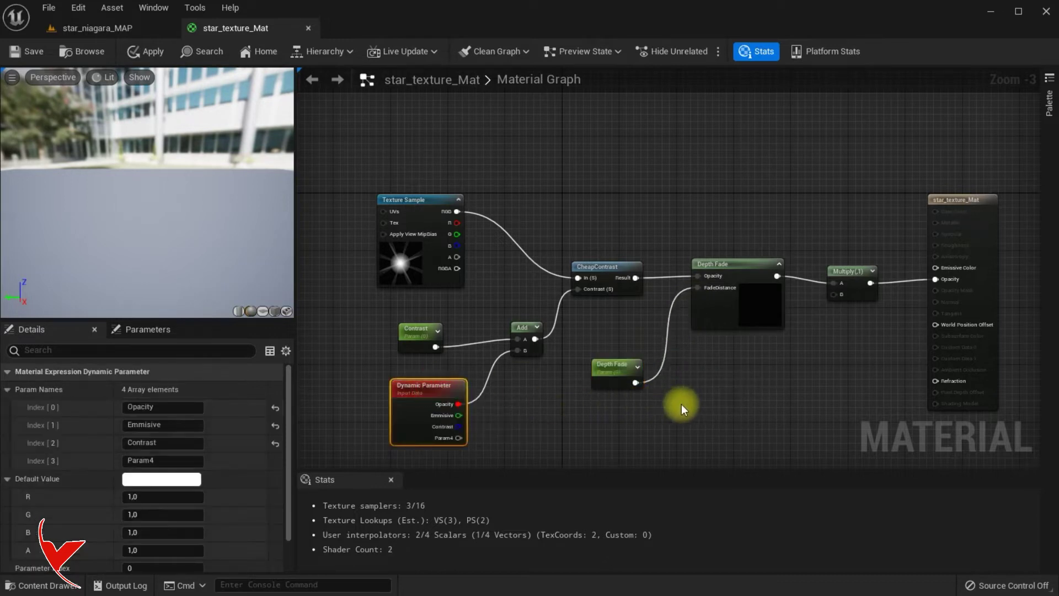
{"action": "left_click", "coordinate": [728, 400]}
{"action": "key", "text": "ctrl+v"}
{"action": "left_click_drag", "start_coordinate": [794, 404], "coordinate": [834, 294]}
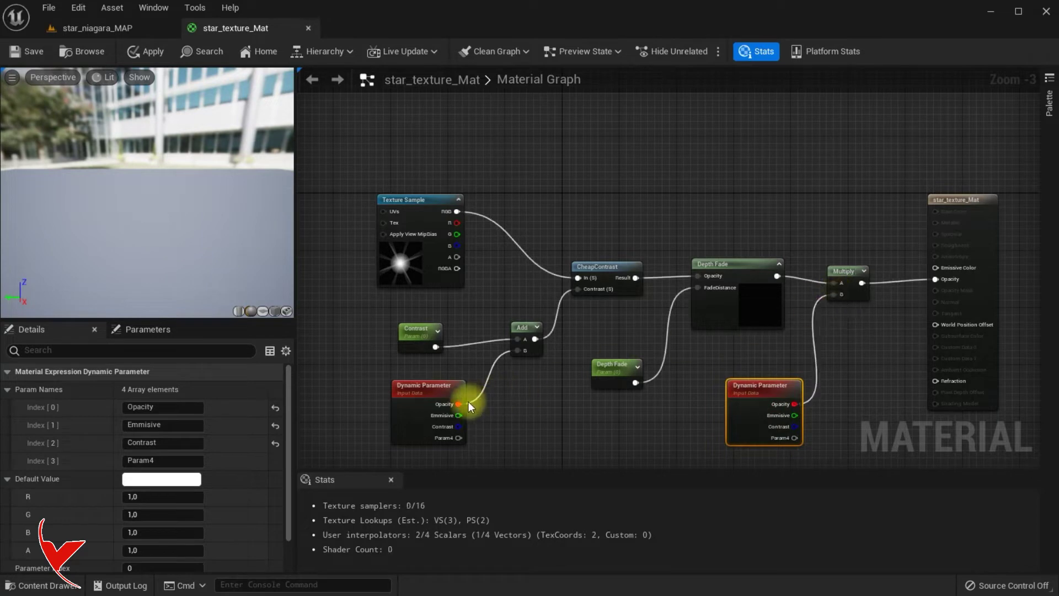
{"action": "left_click_drag", "start_coordinate": [458, 426], "coordinate": [518, 350]}
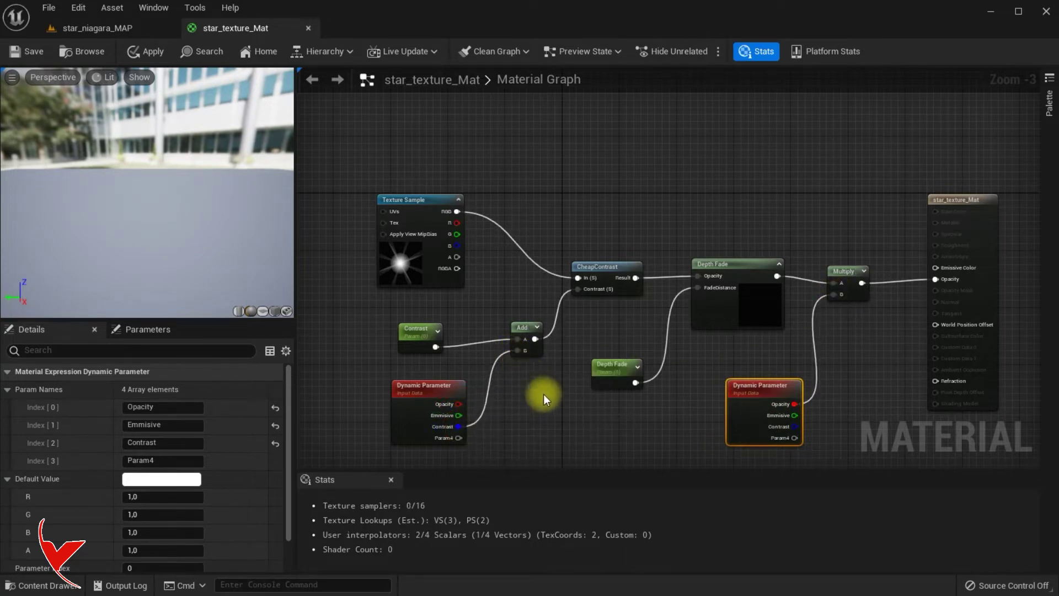
{"action": "right_click_drag", "start_coordinate": [544, 398], "coordinate": [584, 340]}
{"action": "left_click", "coordinate": [473, 326]}
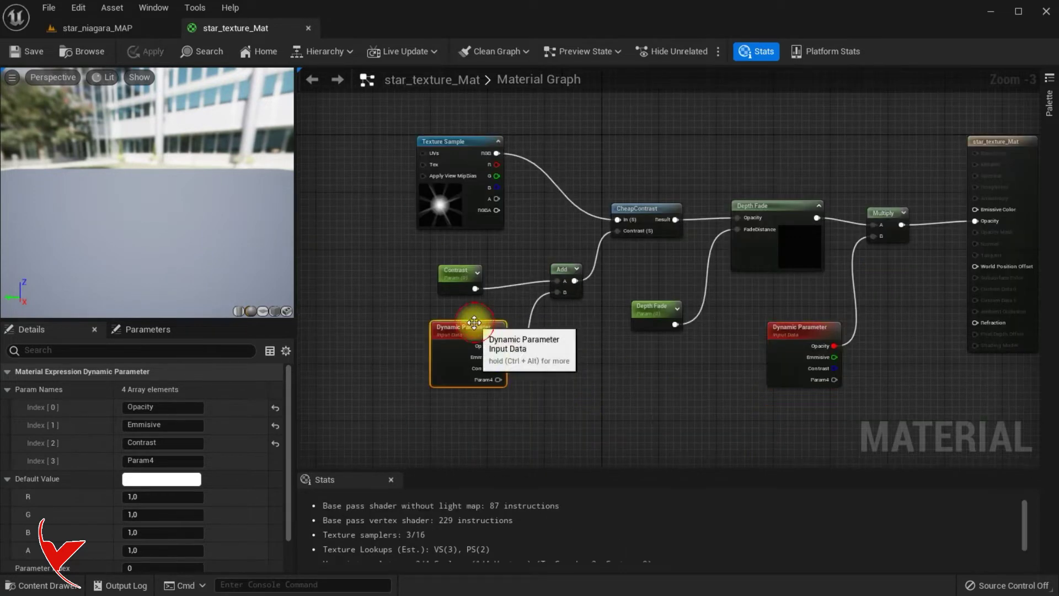
Paste another Dynamic Parameter node into empty space above the graph
{"action": "left_click", "coordinate": [592, 138]}
{"action": "right_click_drag", "start_coordinate": [593, 138], "coordinate": [488, 194]}
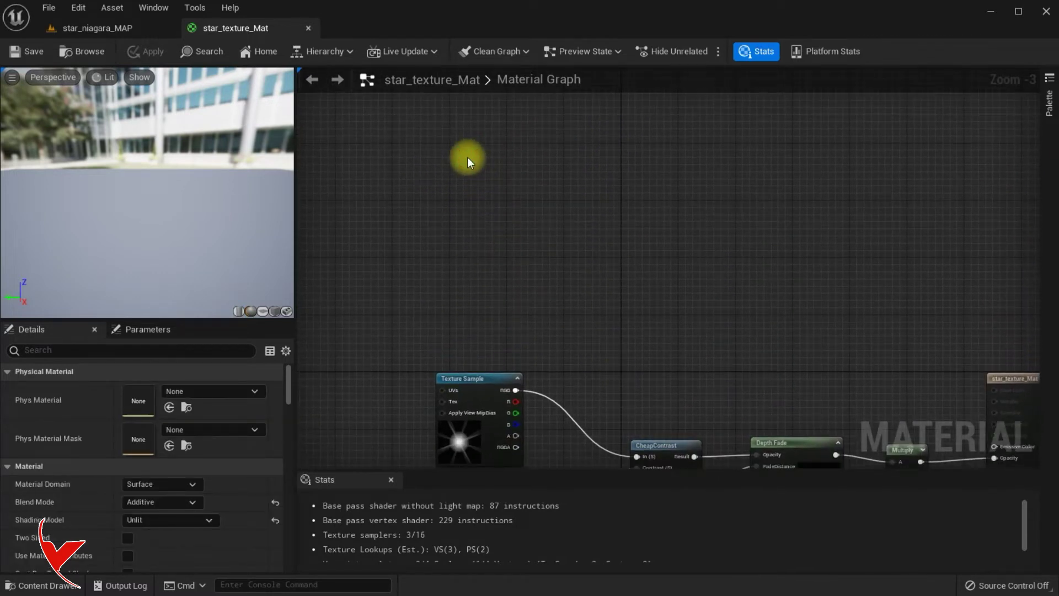
{"action": "key", "text": "ctrl+v"}
{"action": "left_click_drag", "start_coordinate": [505, 149], "coordinate": [458, 152]}
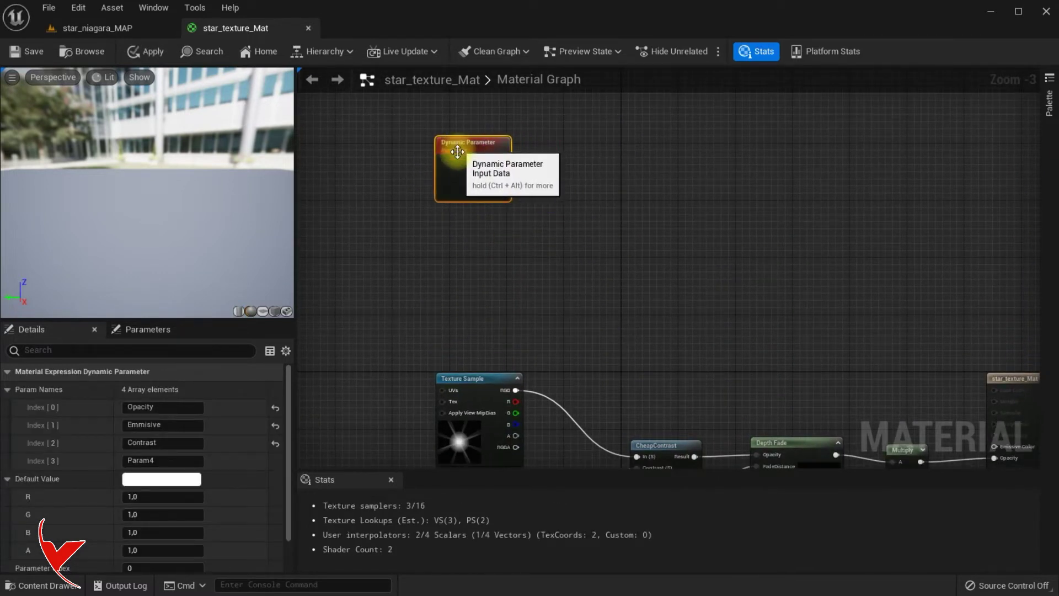
Add a vector parameter named Emissive Color with default white (1, 1, 1)
{"action": "left_click", "coordinate": [472, 294]}
{"action": "left_click", "coordinate": [451, 269]}
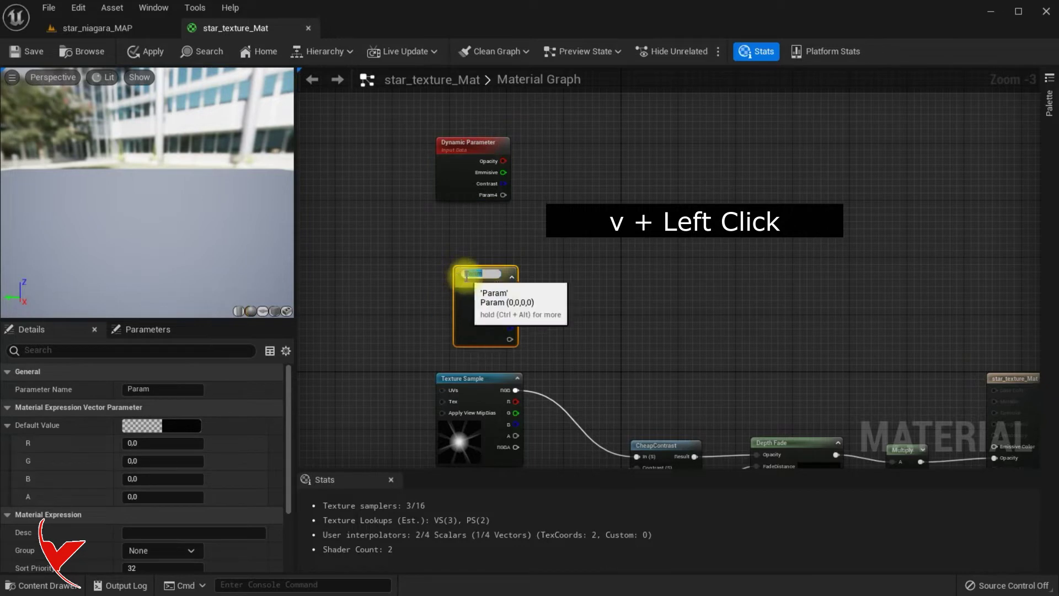
{"action": "type", "text": "Emissive Color"}
{"action": "key", "text": "Return"}
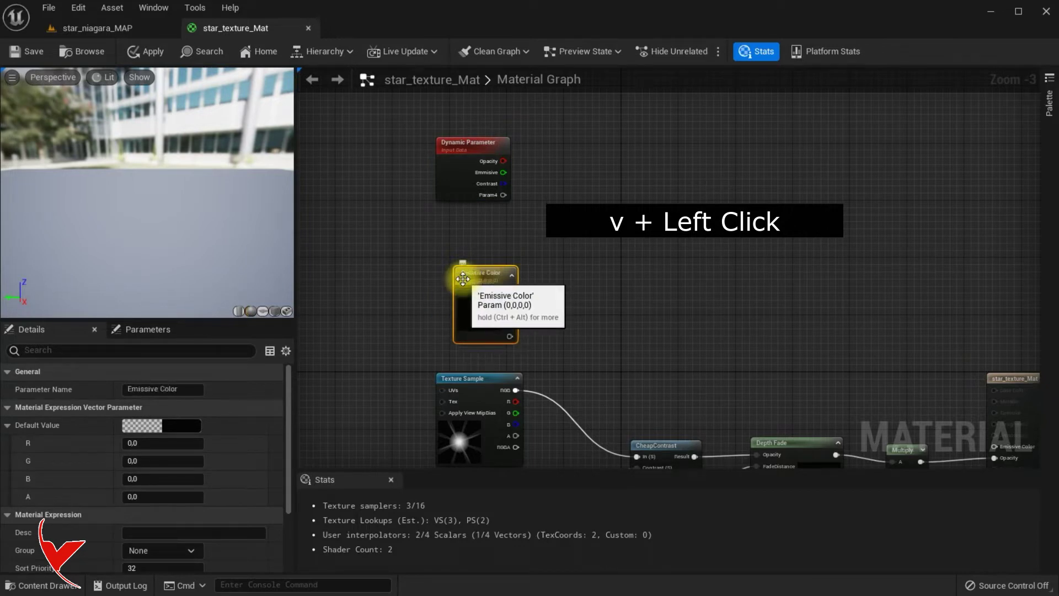
{"action": "left_click", "coordinate": [143, 447]}
{"action": "type", "text": "1"}
{"action": "left_click", "coordinate": [149, 461]}
{"action": "type", "text": "1"}
{"action": "left_click", "coordinate": [153, 478]}
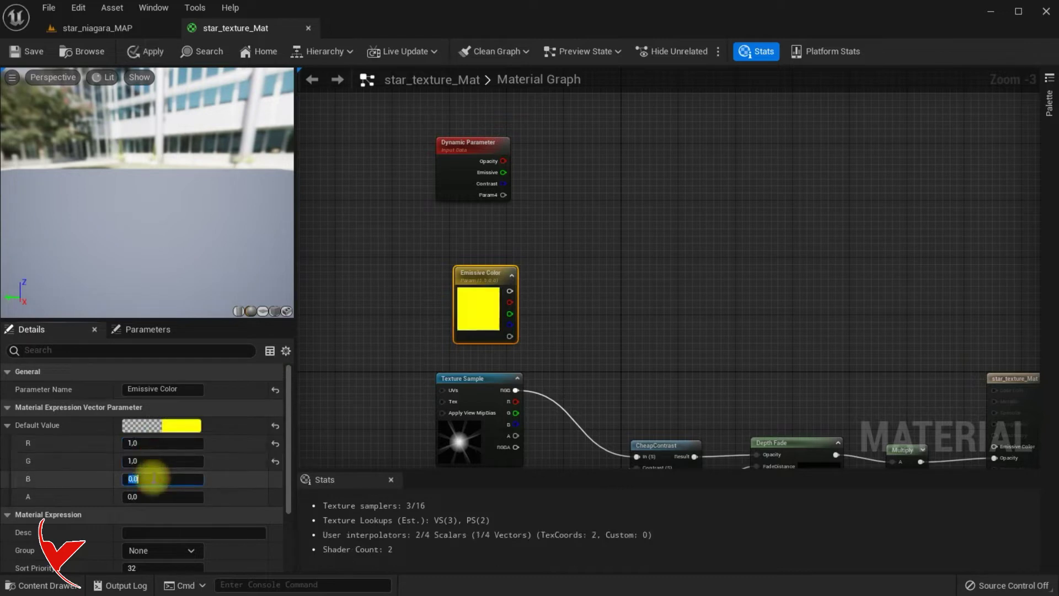
{"action": "type", "text": "1"}
{"action": "key", "text": "Return"}
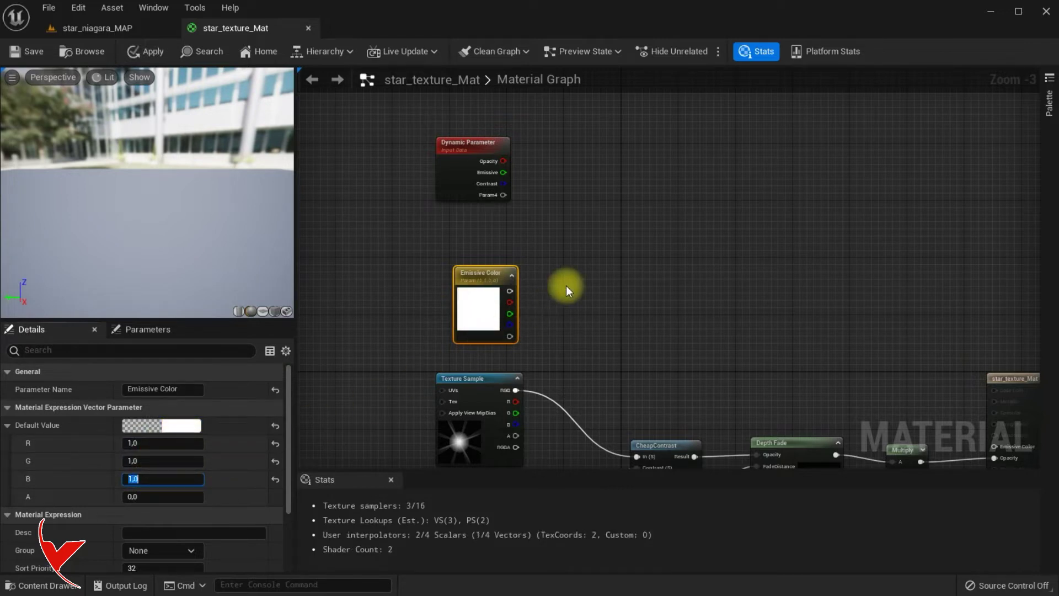
Wire Emissive Color into a new Multiply node and arrange the nodes
{"action": "left_click_drag", "start_coordinate": [509, 291], "coordinate": [614, 262]}
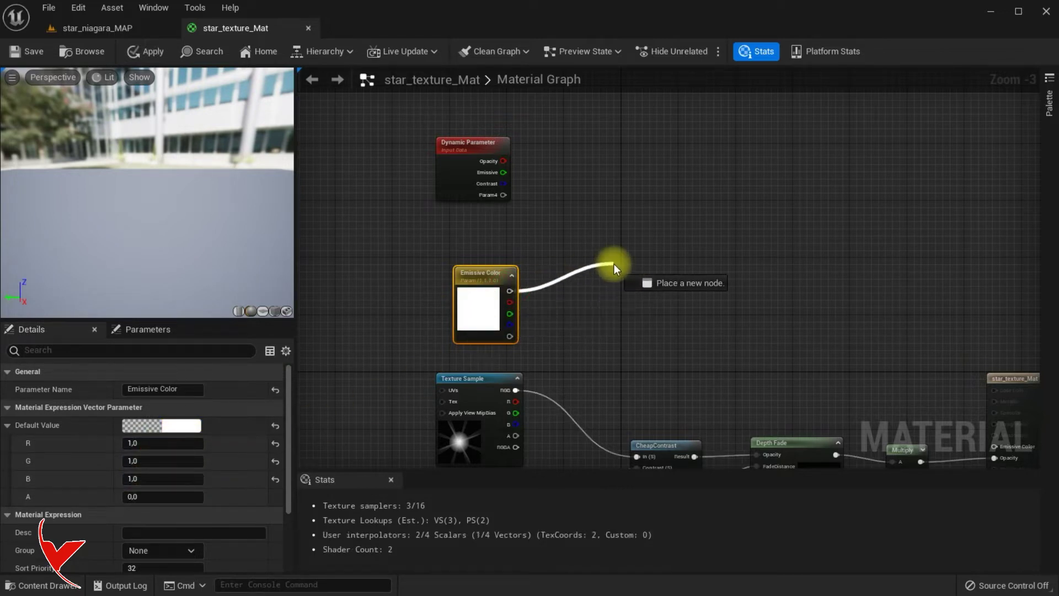
{"action": "type", "text": "mult"}
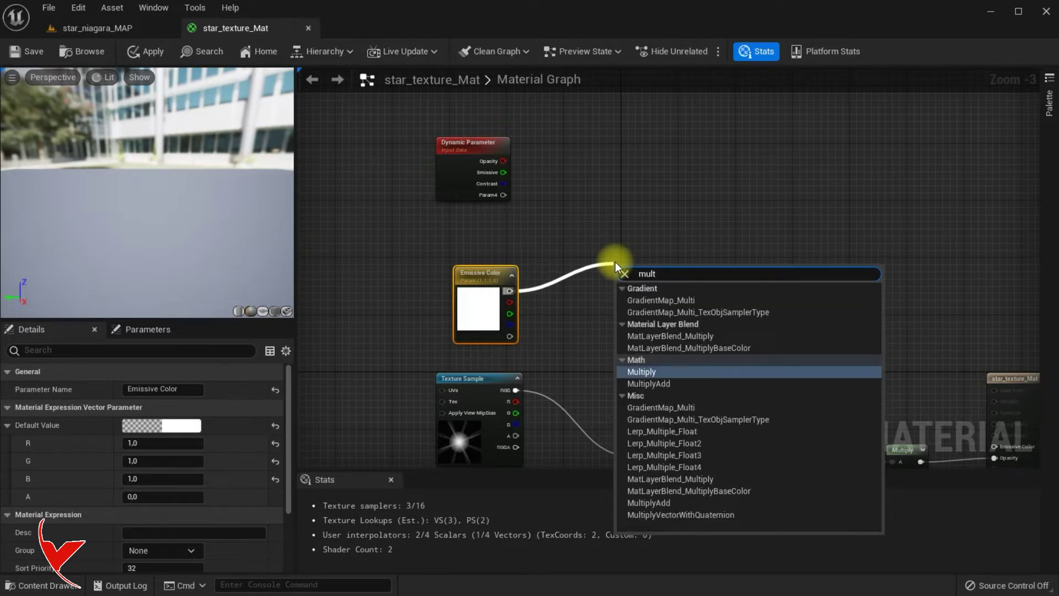
{"action": "left_click", "coordinate": [643, 372]}
{"action": "left_click_drag", "start_coordinate": [627, 276], "coordinate": [623, 241]}
{"action": "left_click_drag", "start_coordinate": [483, 274], "coordinate": [464, 238]}
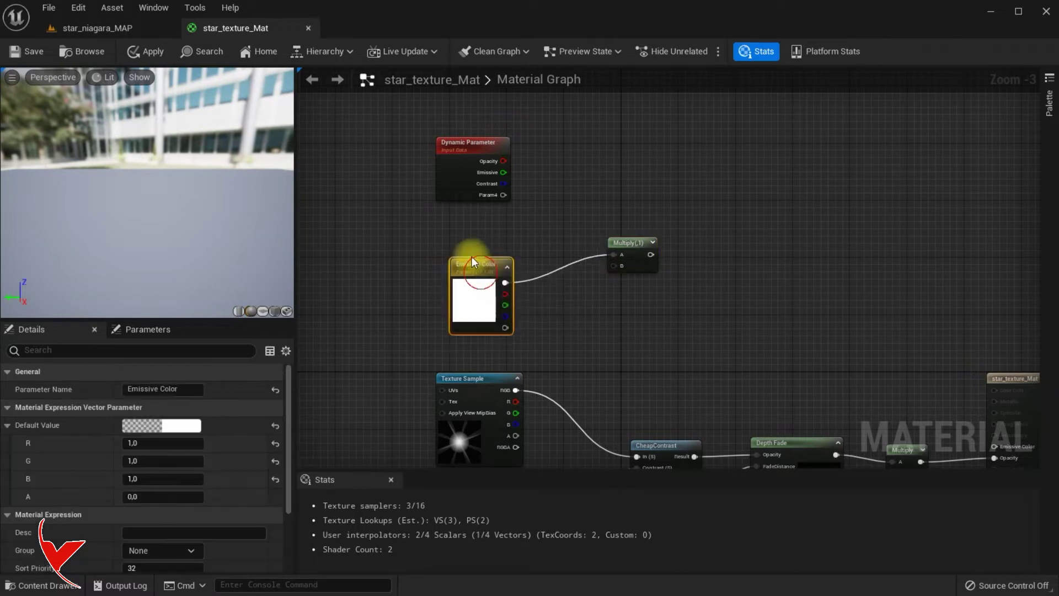
{"action": "left_click_drag", "start_coordinate": [613, 266], "coordinate": [550, 308]}
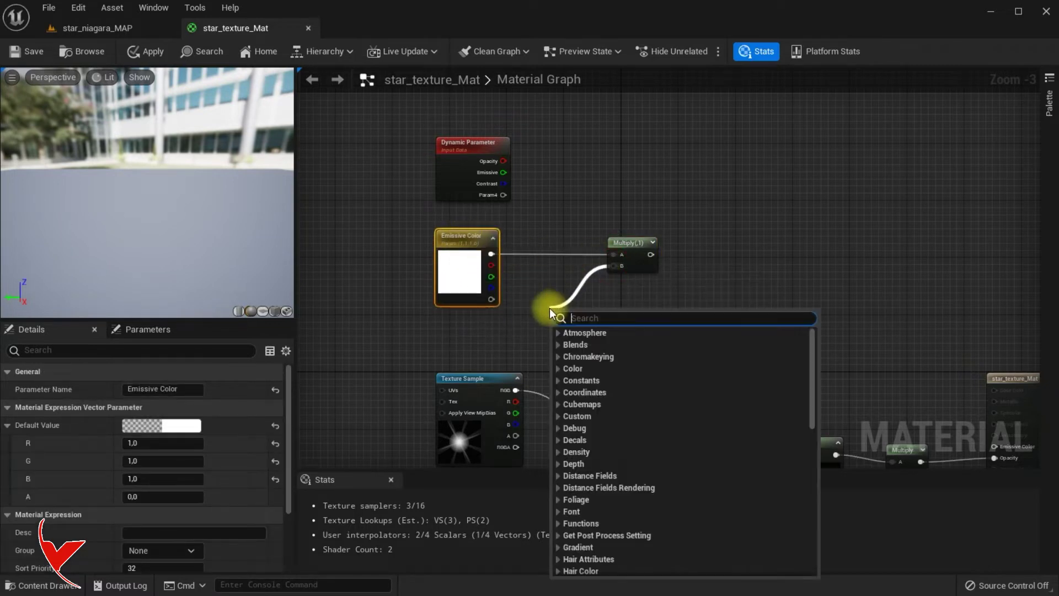
Feed a Particle Color node into the Multiply's B input
{"action": "type", "text": "partic"}
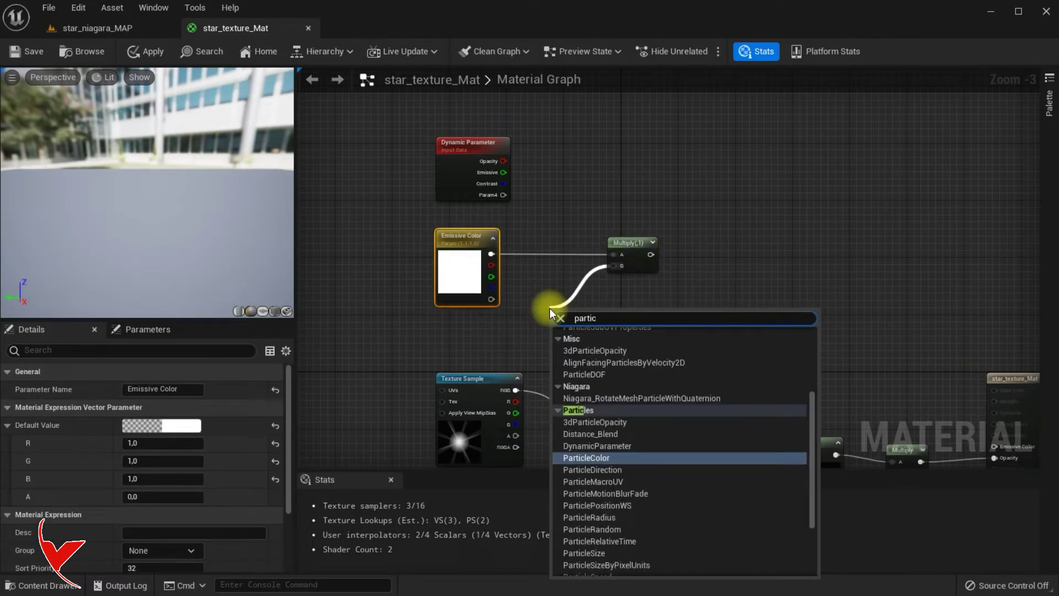
{"action": "key", "text": "Return"}
{"action": "left_click_drag", "start_coordinate": [575, 317], "coordinate": [554, 303]}
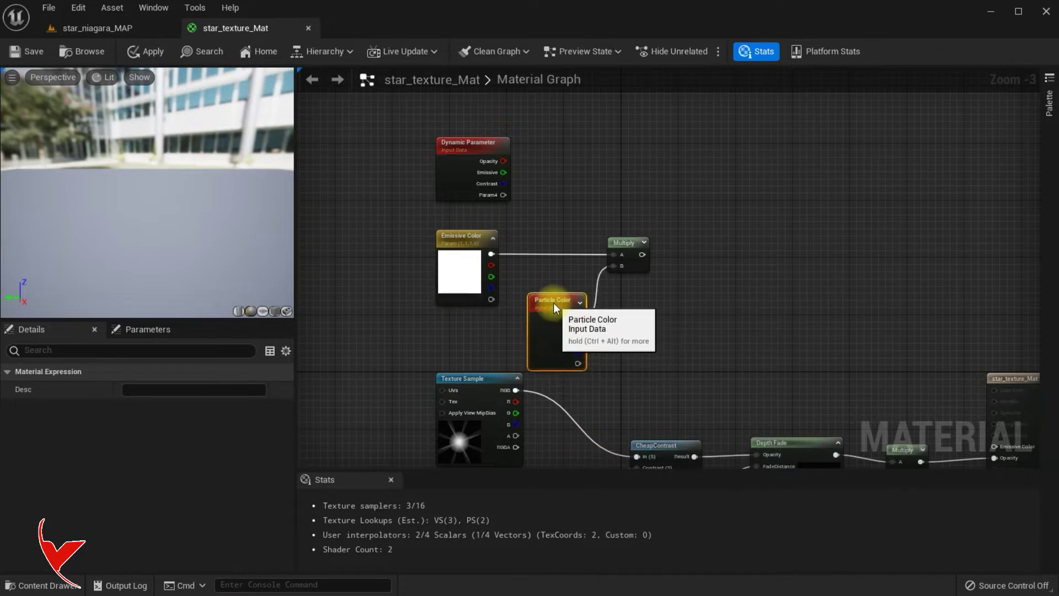
{"action": "left_click", "coordinate": [658, 217]}
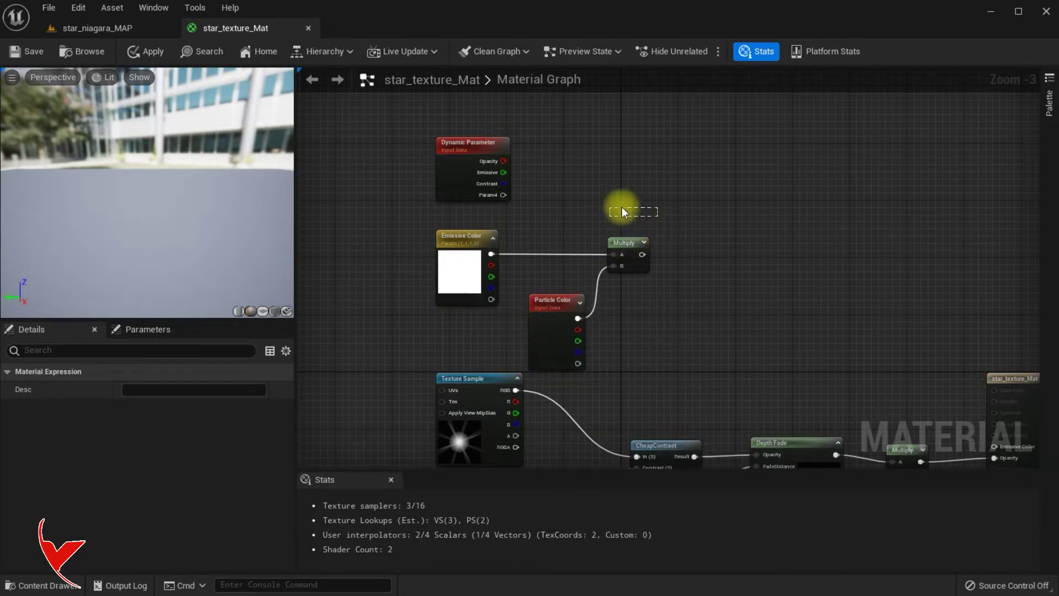
{"action": "right_click_drag", "start_coordinate": [610, 207], "coordinate": [510, 197]}
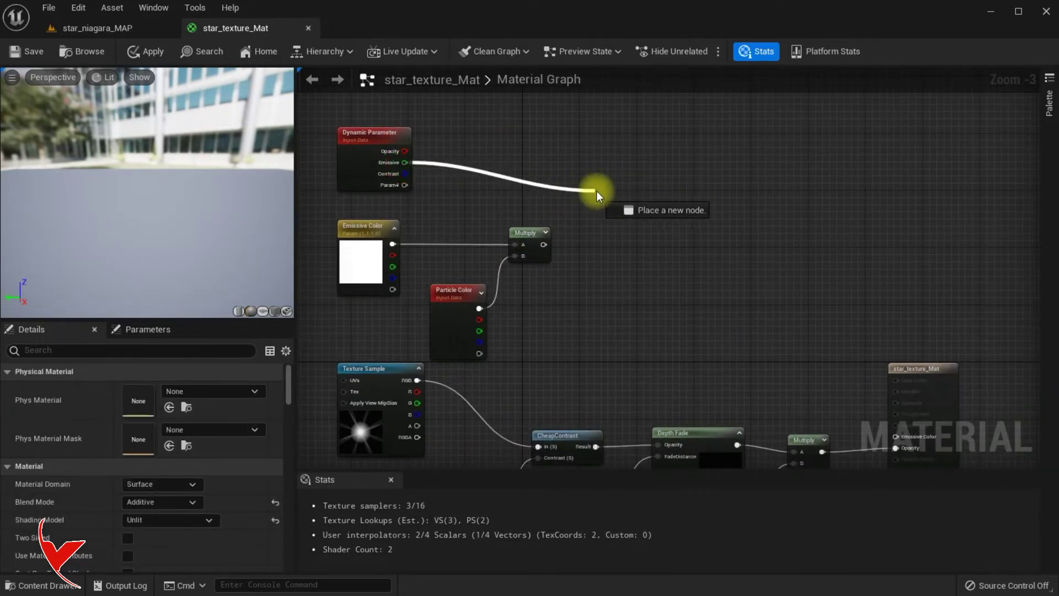
Add the Dynamic Parameter's Emissive output to the Multiply result with an Add node
{"action": "left_click_drag", "start_coordinate": [404, 162], "coordinate": [601, 177]}
{"action": "type", "text": "add"}
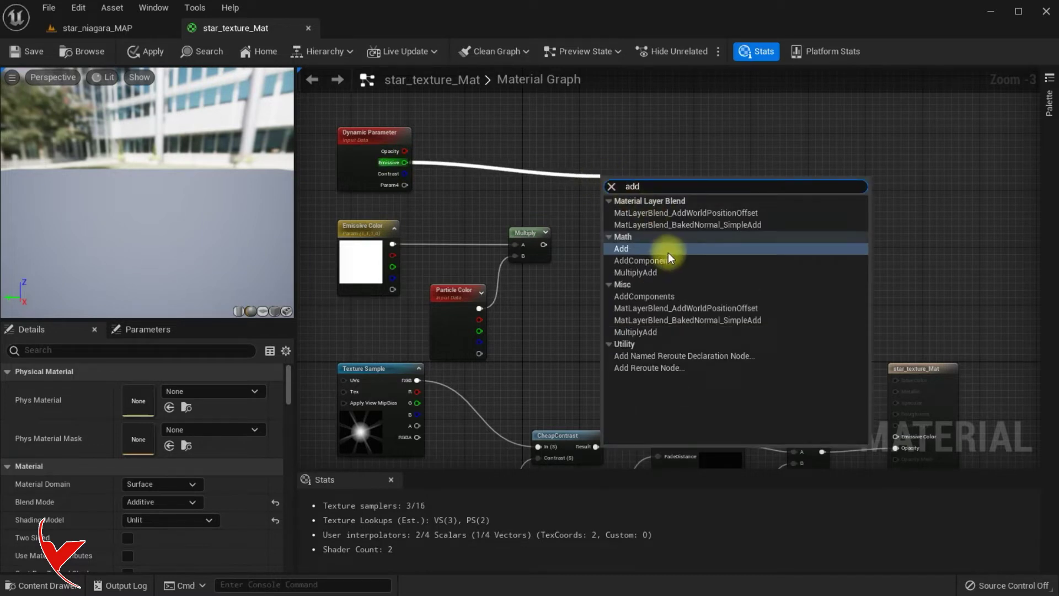
{"action": "left_click", "coordinate": [667, 253]}
{"action": "left_click_drag", "start_coordinate": [544, 245], "coordinate": [608, 205]}
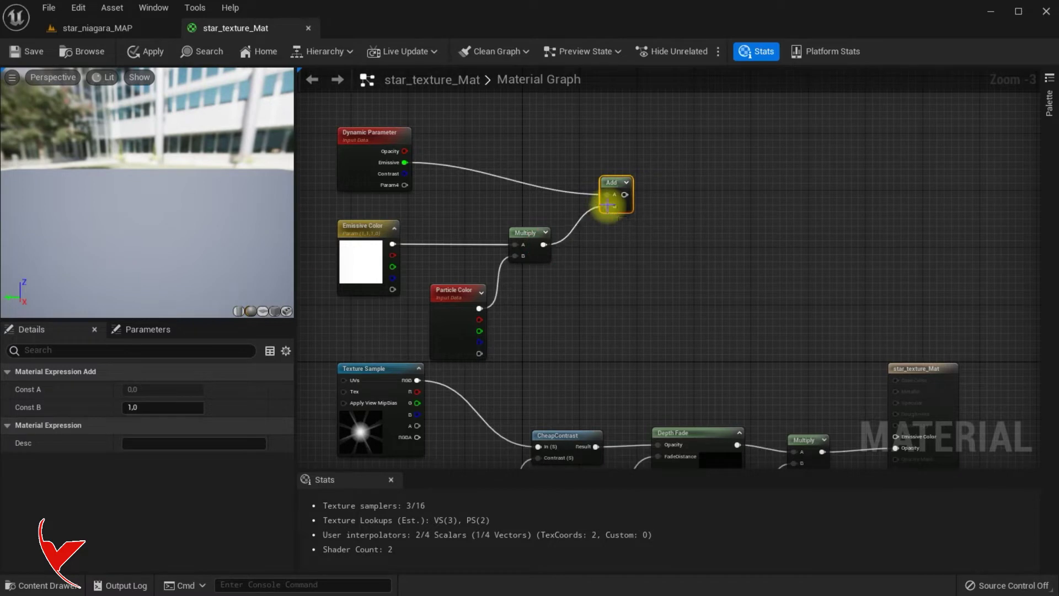
{"action": "right_click_drag", "start_coordinate": [622, 225], "coordinate": [577, 212]}
Multiply the sum by an Emissive Boost parameter of 0.6 and wire it into Emissive Color
{"action": "left_click_drag", "start_coordinate": [579, 182], "coordinate": [639, 231]}
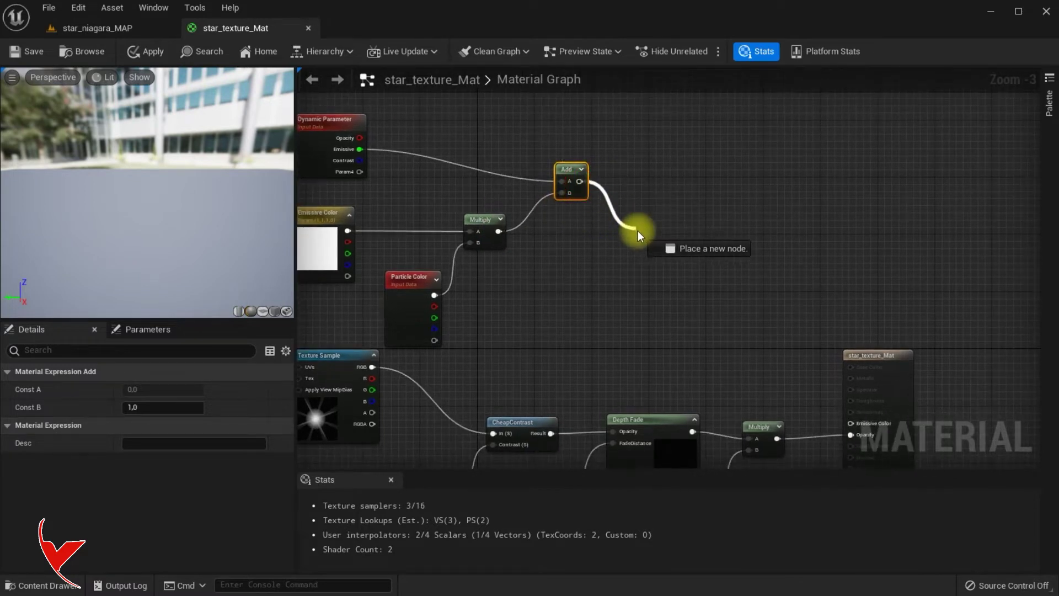
{"action": "type", "text": "mult"}
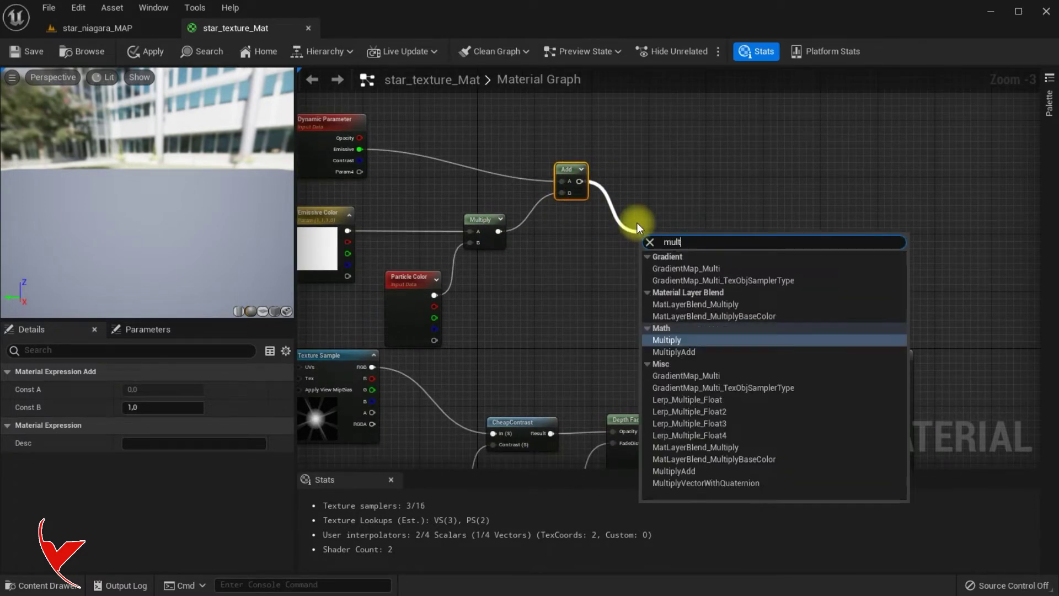
{"action": "left_click", "coordinate": [692, 339]}
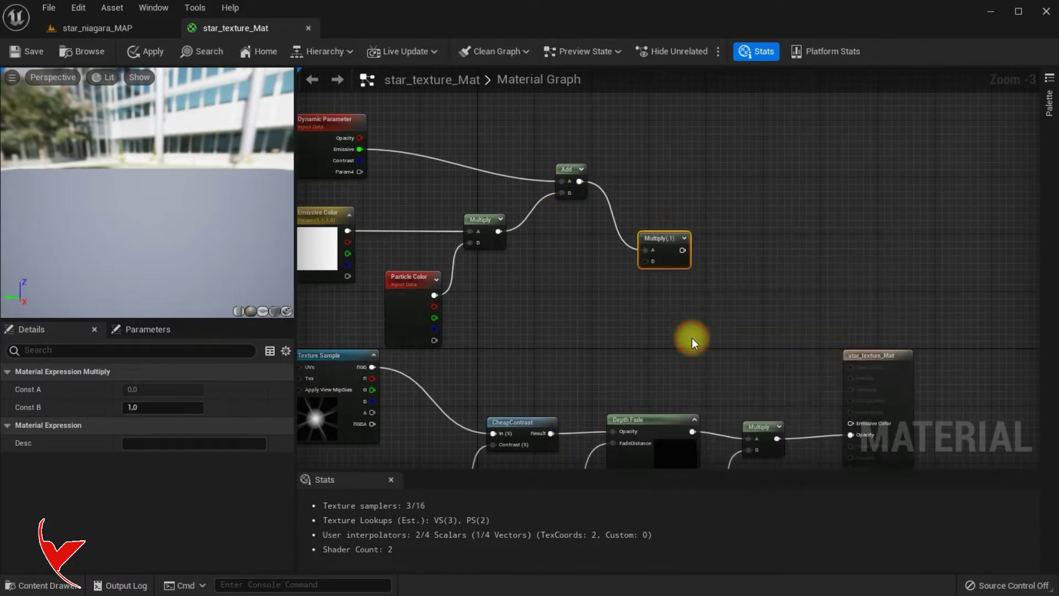
{"action": "left_click", "coordinate": [562, 305]}
{"action": "type", "text": "ost"}
{"action": "key", "text": "Return"}
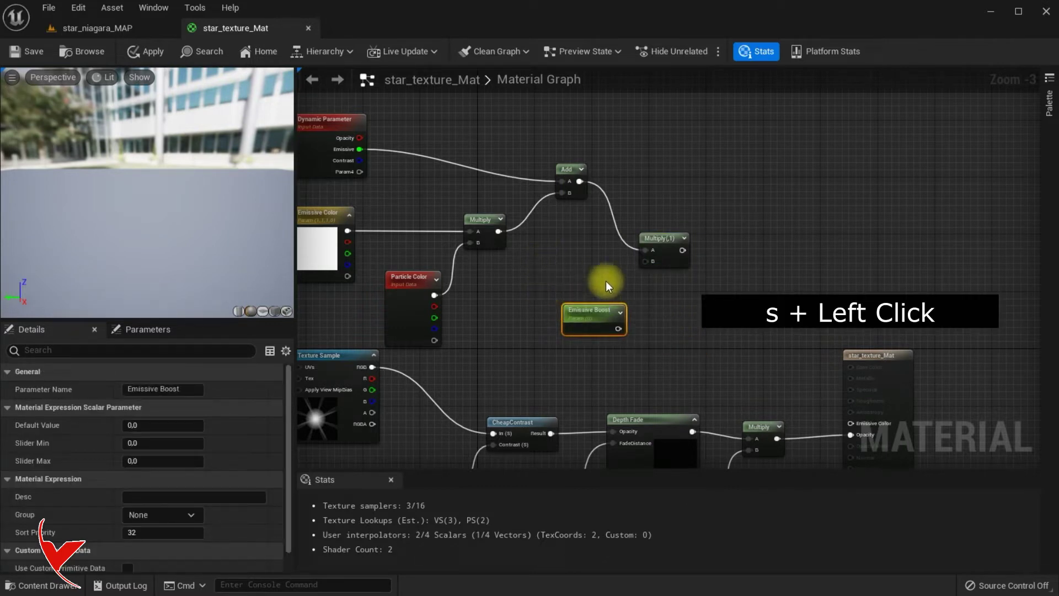
{"action": "left_click_drag", "start_coordinate": [619, 329], "coordinate": [645, 261]}
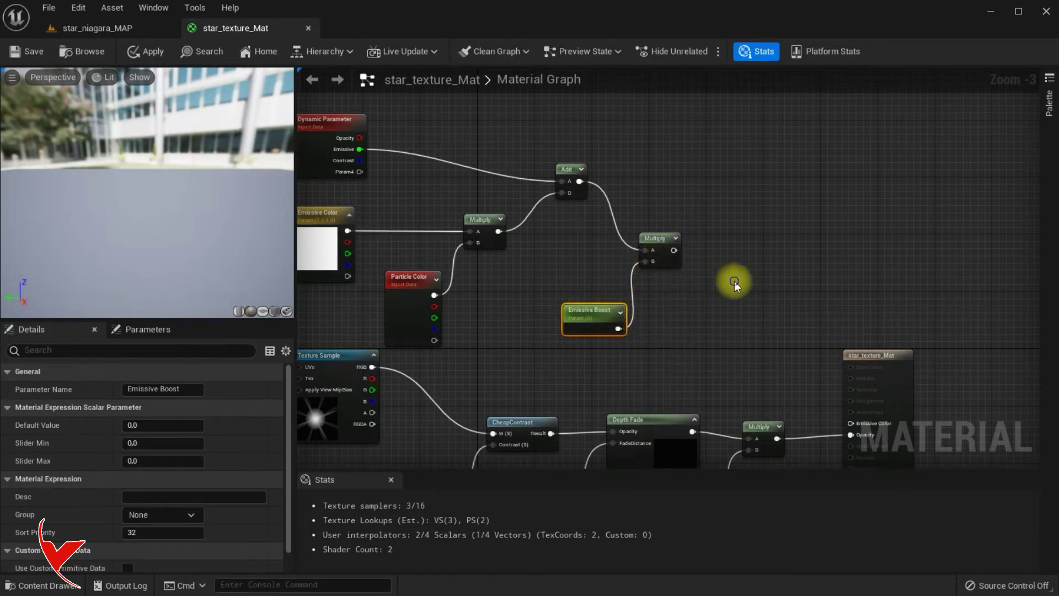
{"action": "right_click_drag", "start_coordinate": [724, 281], "coordinate": [739, 208]}
{"action": "left_click_drag", "start_coordinate": [698, 191], "coordinate": [874, 364]}
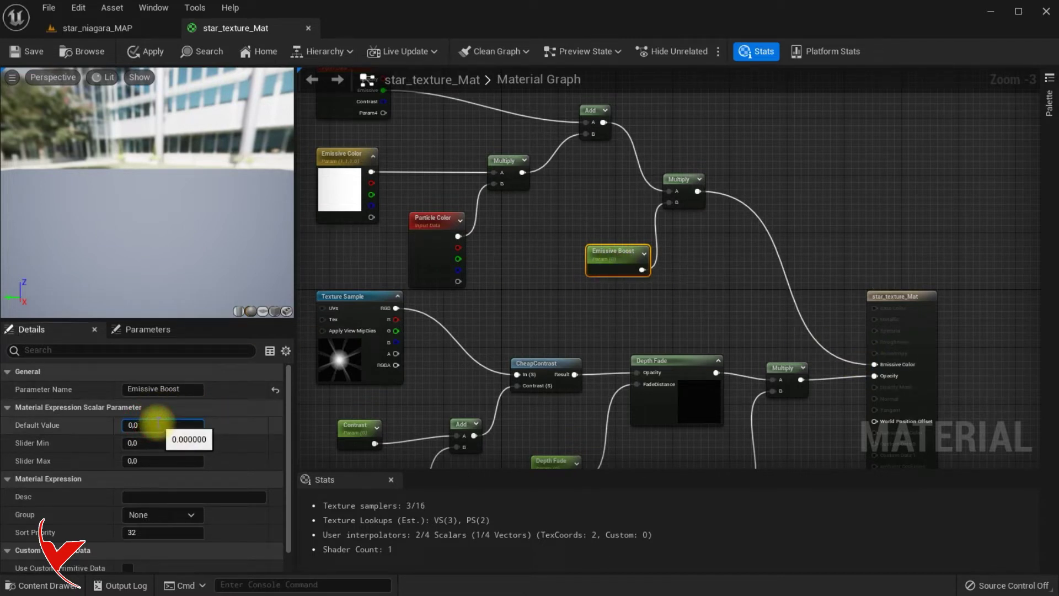
{"action": "type", "text": "0.6"}
{"action": "key", "text": "Return"}
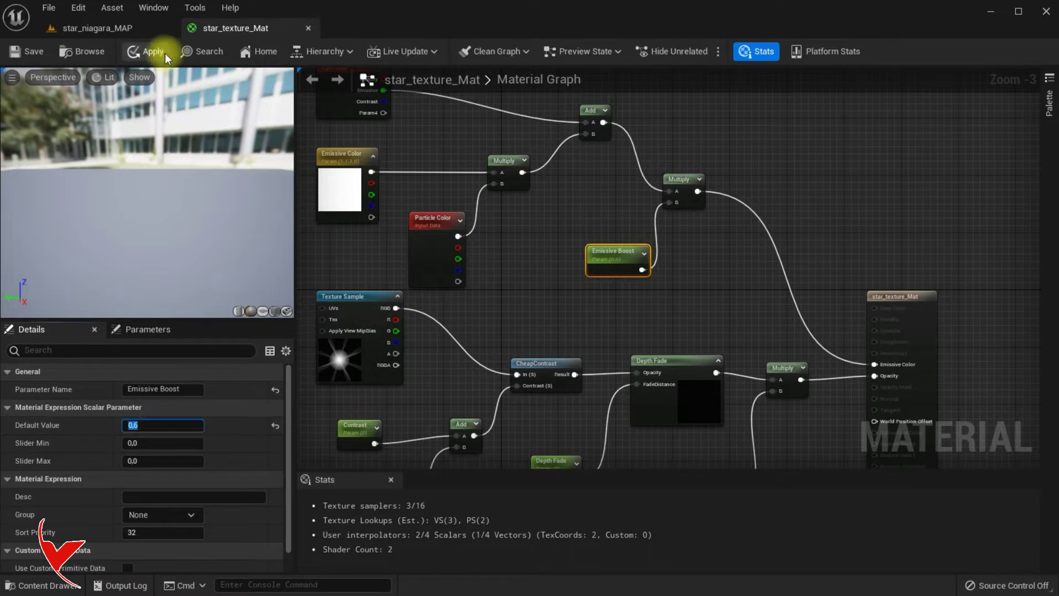
Apply and save star_texture_Mat, then close the material editor
{"action": "left_click", "coordinate": [149, 51]}
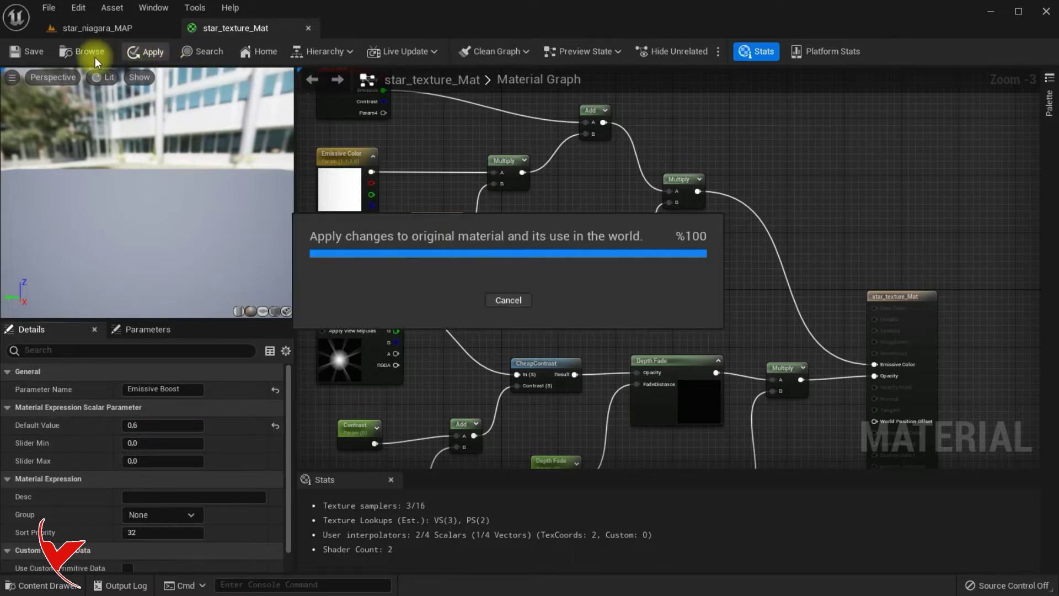
{"action": "left_click", "coordinate": [33, 55]}
{"action": "left_click", "coordinate": [309, 28]}
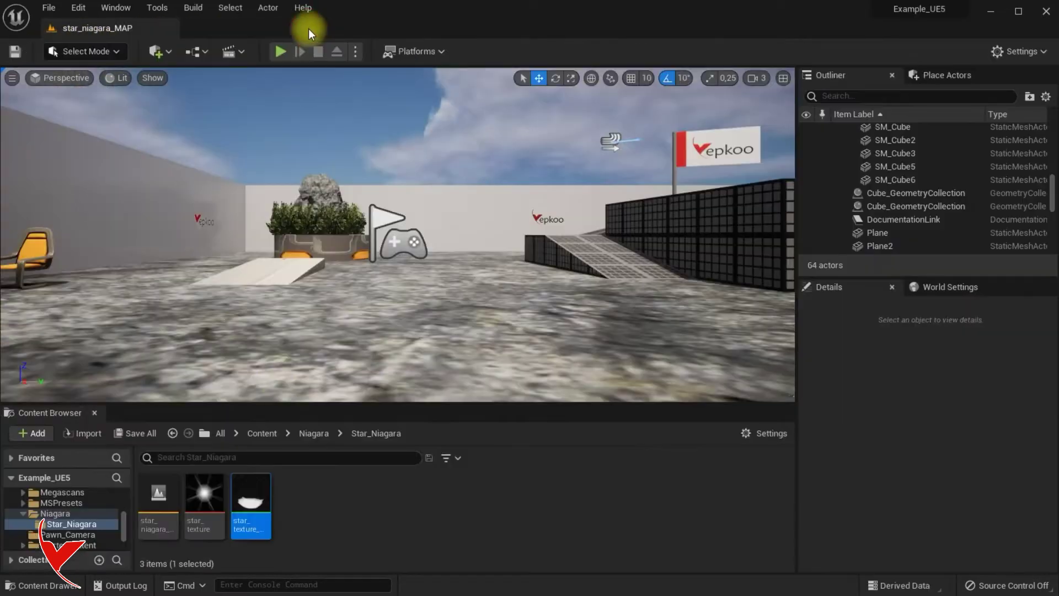
Create Star_Niagara as a Niagara System with no emitters and open it in the system editor
{"action": "left_click", "coordinate": [345, 521]}
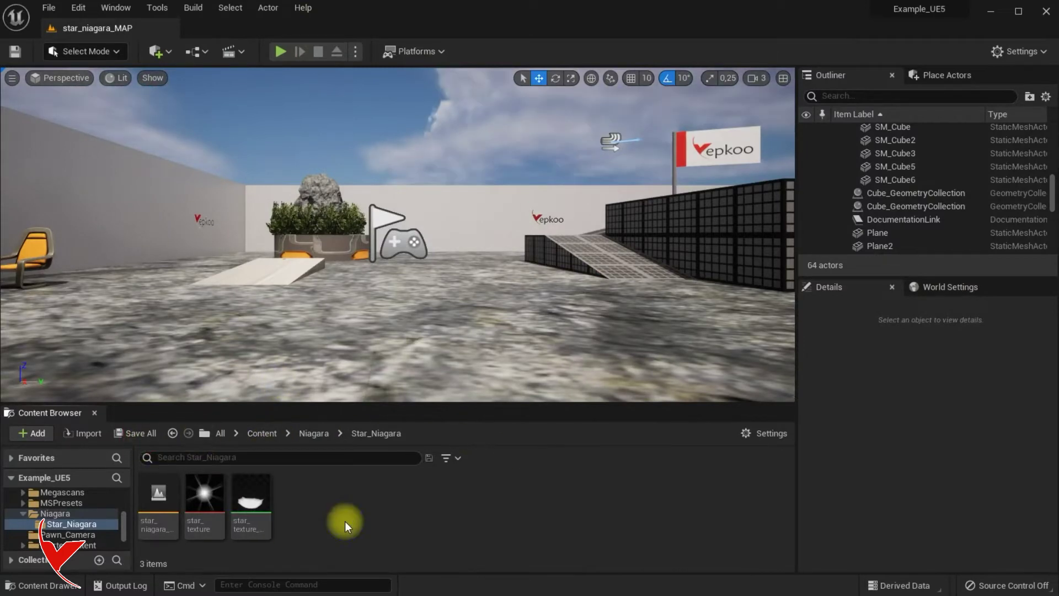
{"action": "right_click", "coordinate": [345, 521]}
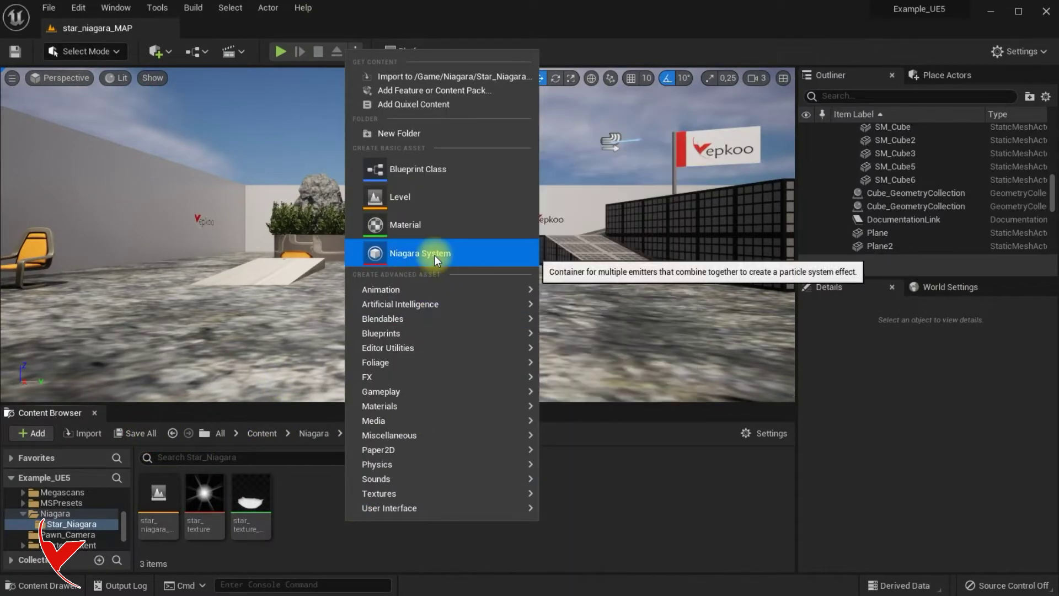
{"action": "left_click", "coordinate": [435, 255]}
{"action": "left_click", "coordinate": [456, 283]}
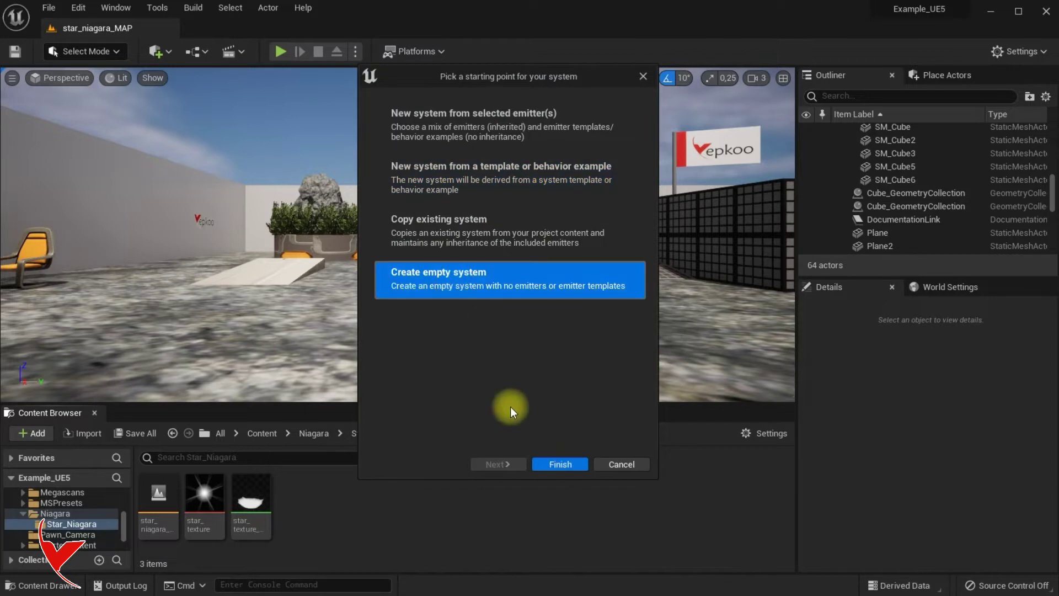
{"action": "left_click", "coordinate": [553, 469]}
{"action": "type", "text": "Star_Niagara"}
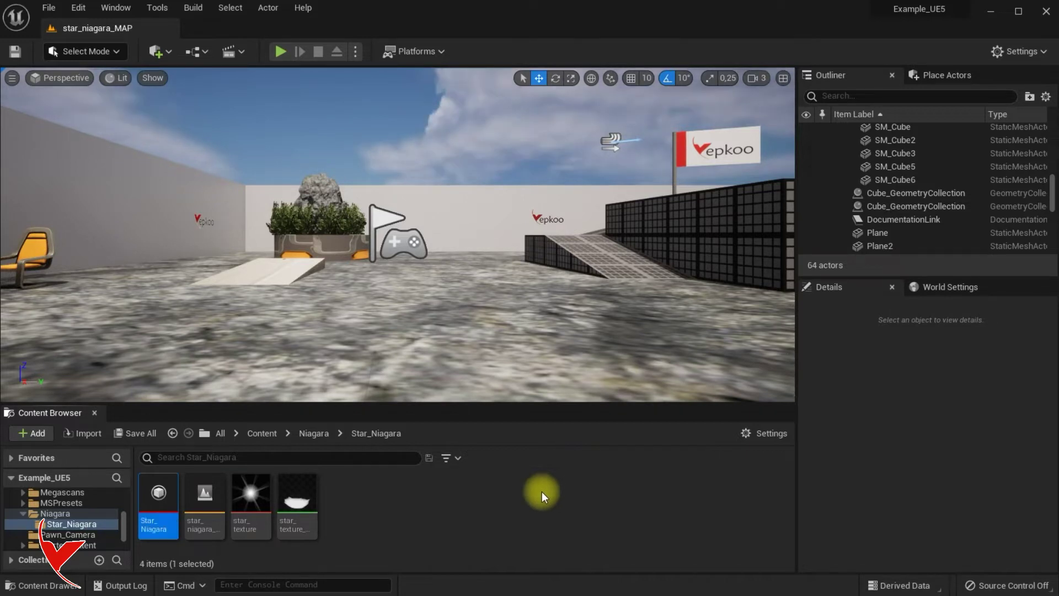
{"action": "double_click", "coordinate": [180, 491]}
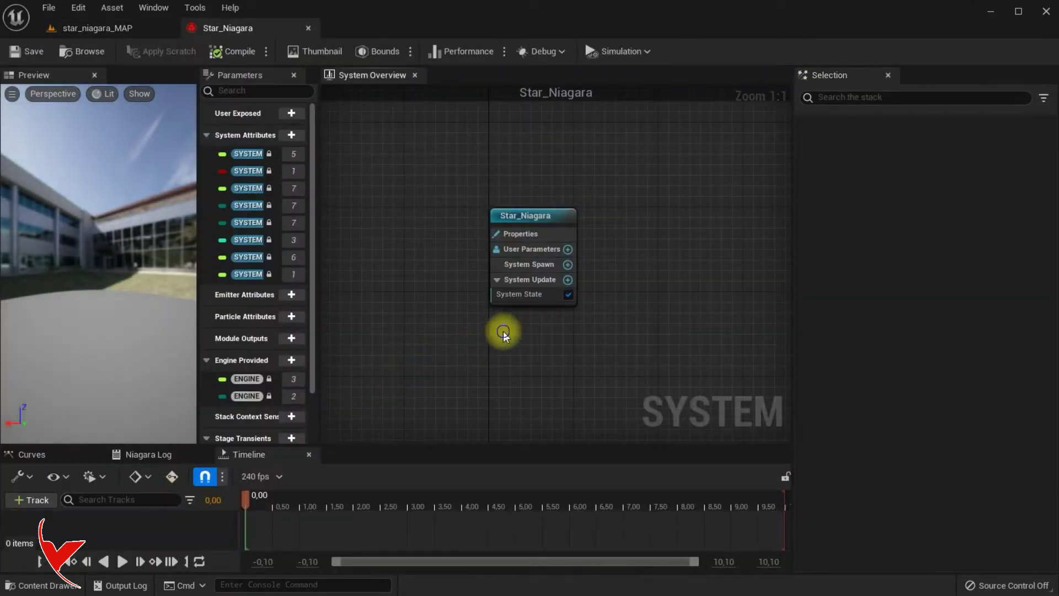
Add an Empty emitter to the Star_Niagara system overview graph
{"action": "scroll", "coordinate": [386, 298], "scroll_direction": "down", "scroll_amount": 2}
{"action": "right_click", "coordinate": [451, 195]}
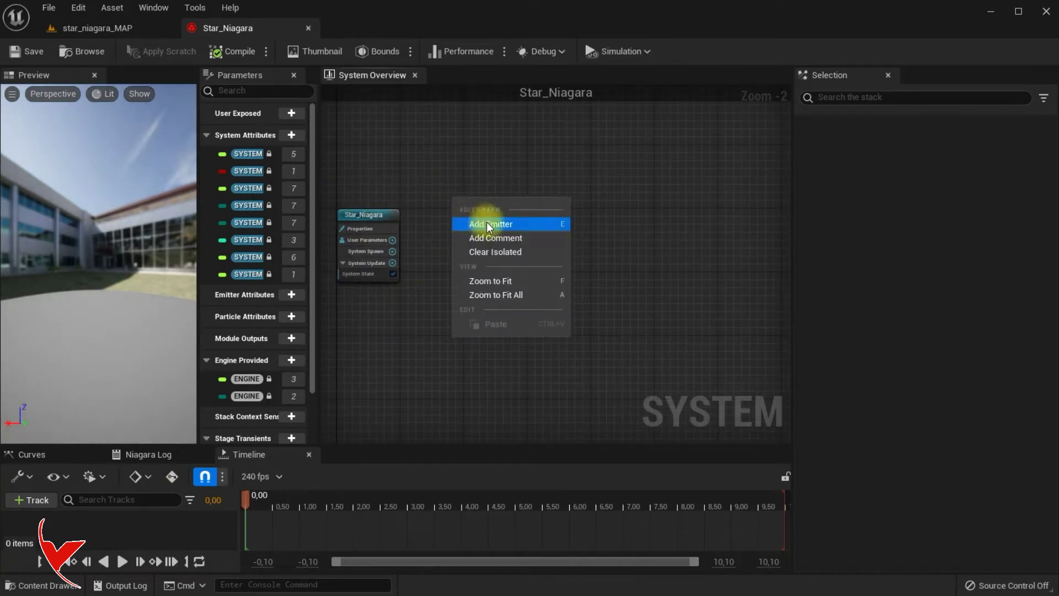
{"action": "left_click", "coordinate": [488, 227]}
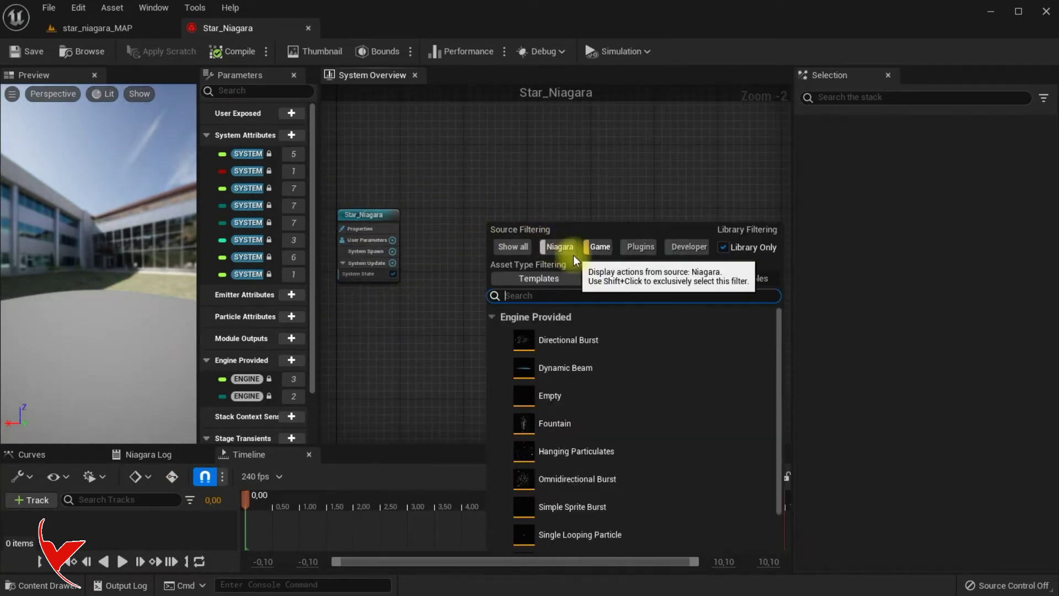
{"action": "type", "text": "emp"}
{"action": "double_click", "coordinate": [569, 331]}
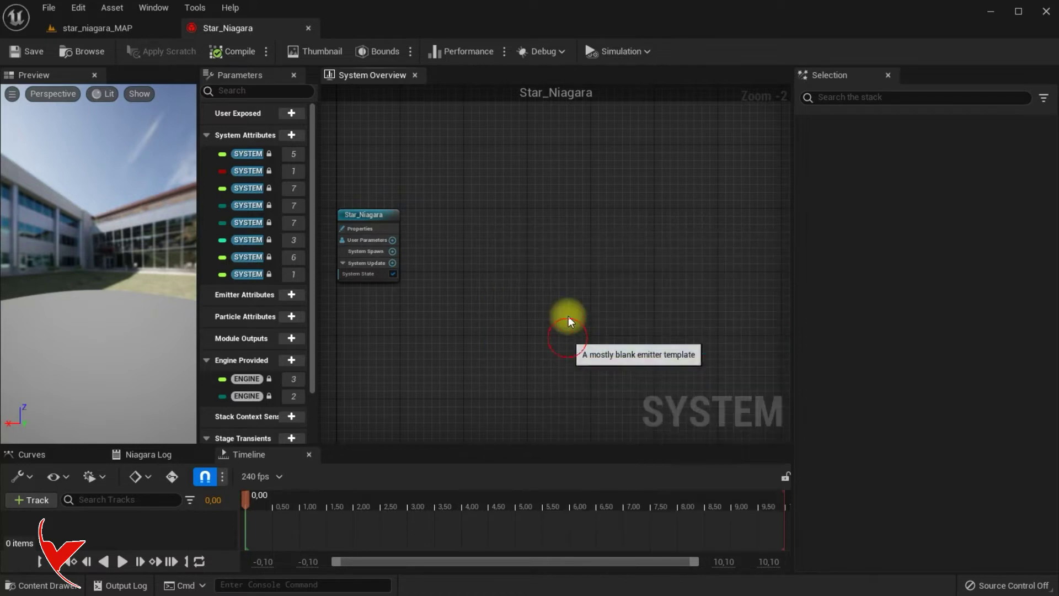
Centre the nodes and widen the graph and Parameters panels to show full names
{"action": "right_click_drag", "start_coordinate": [462, 213], "coordinate": [540, 224]}
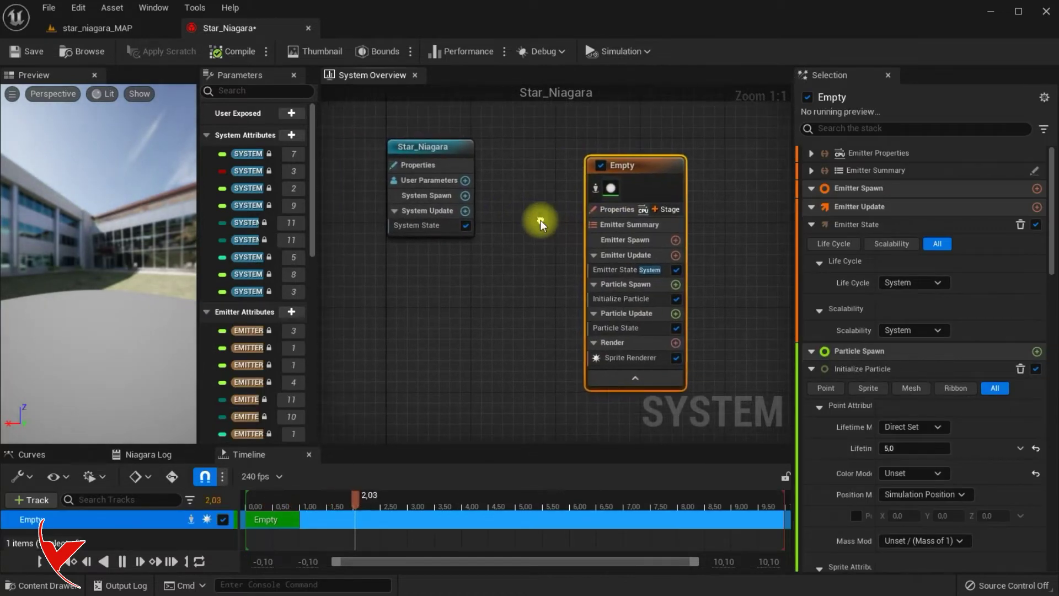
{"action": "left_click", "coordinate": [541, 224]}
{"action": "left_click_drag", "start_coordinate": [795, 259], "coordinate": [835, 260]}
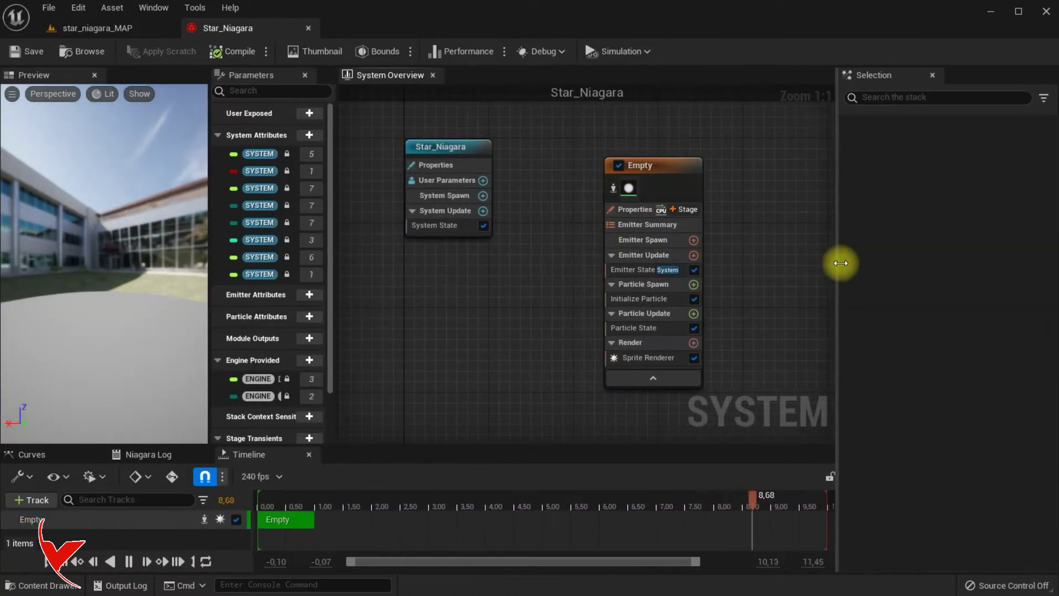
{"action": "left_click_drag", "start_coordinate": [336, 258], "coordinate": [380, 255]}
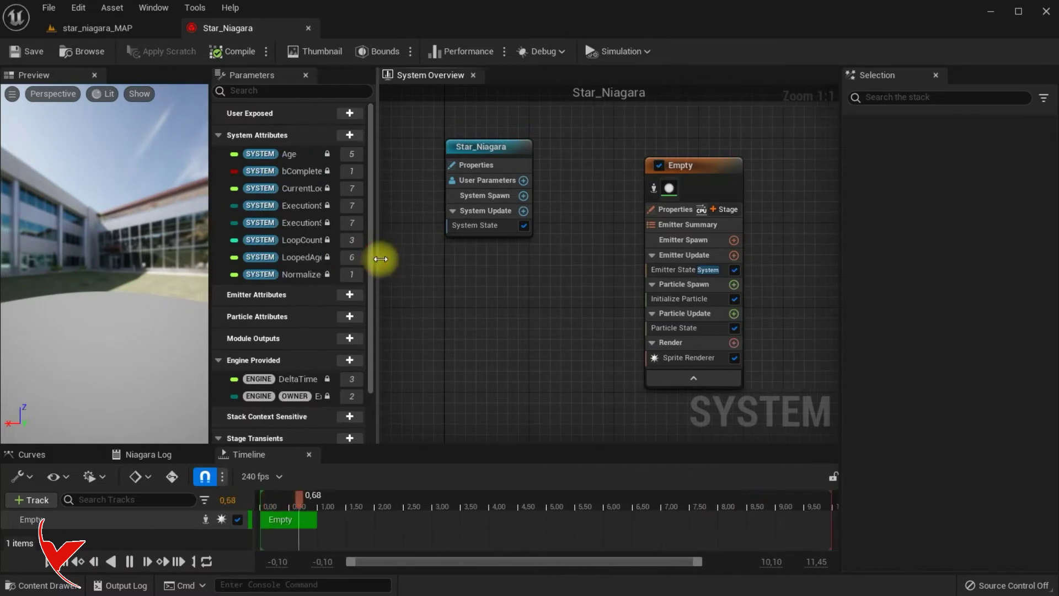
{"action": "left_click", "coordinate": [488, 182]}
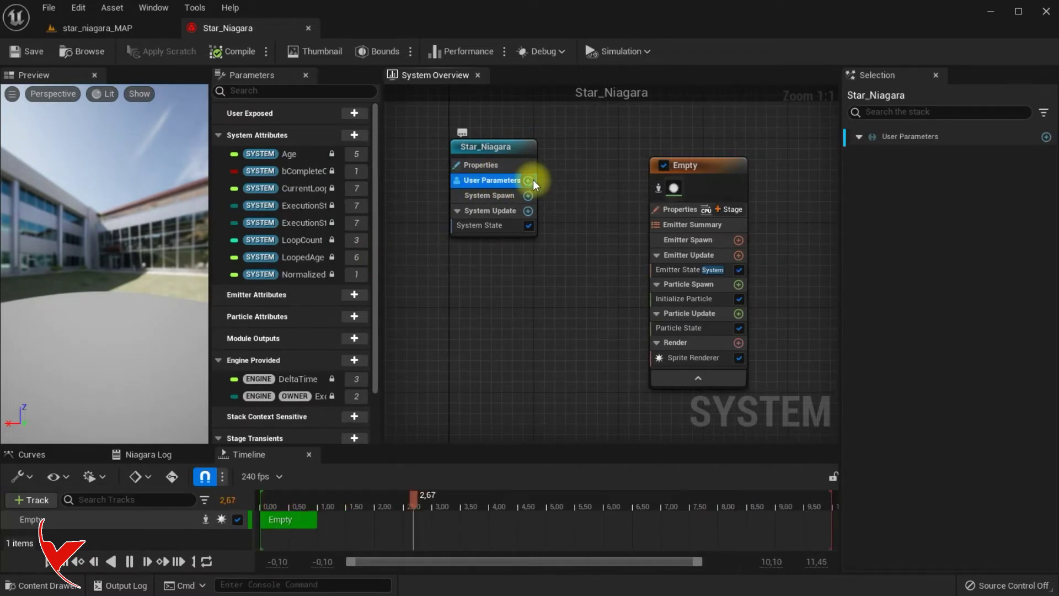
Add float user parameters Contrast and Emmisive, with Emmisive set to 1.0
{"action": "left_click", "coordinate": [530, 181]}
{"action": "type", "text": "float"}
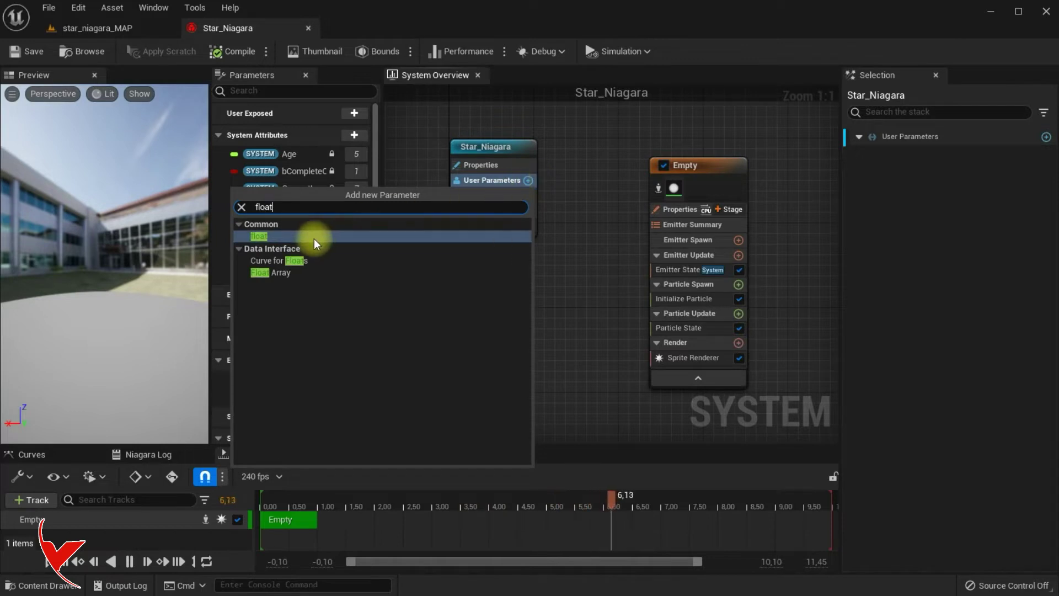
{"action": "left_click", "coordinate": [311, 237]}
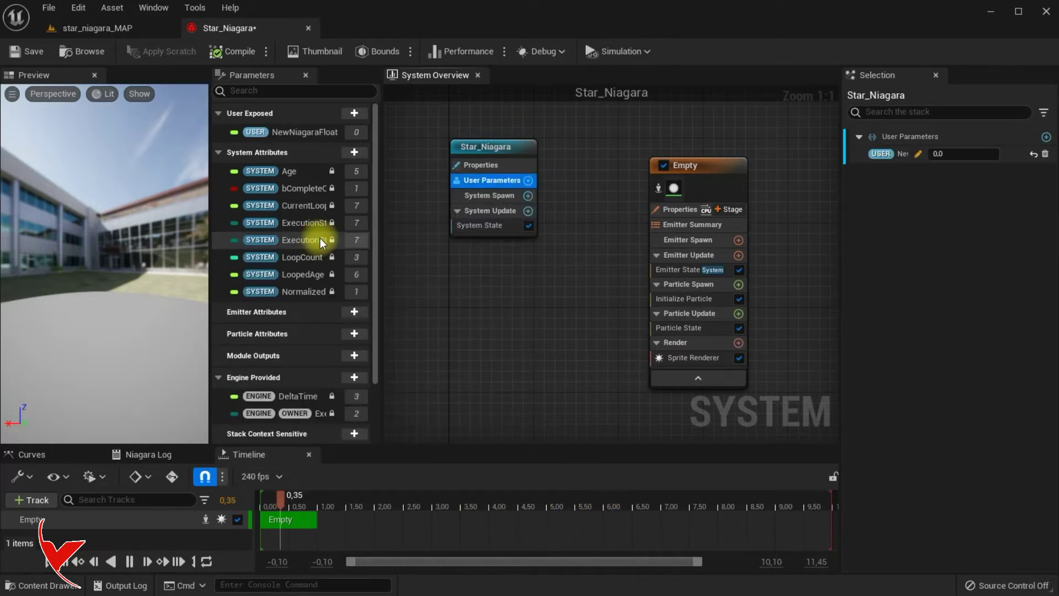
{"action": "double_click", "coordinate": [301, 135]}
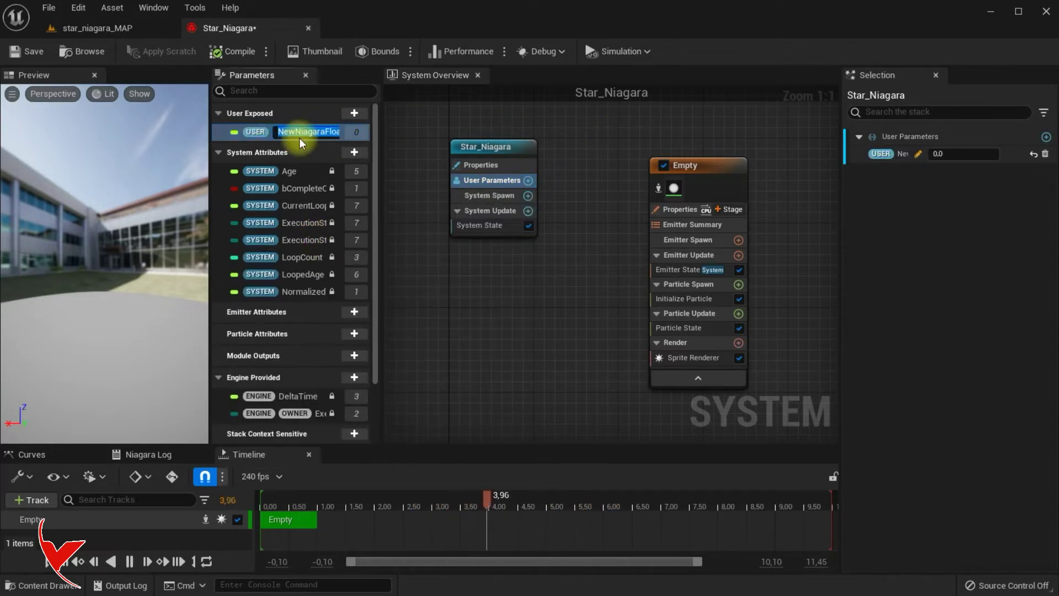
{"action": "type", "text": "Contrast"}
{"action": "key", "text": "Return"}
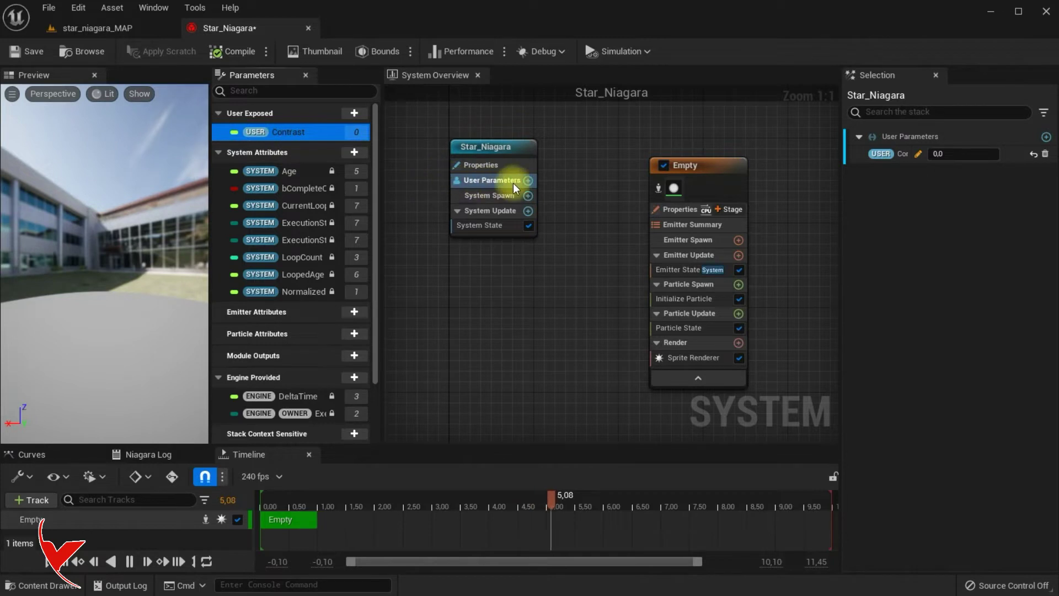
{"action": "left_click", "coordinate": [528, 181]}
{"action": "type", "text": "flo"}
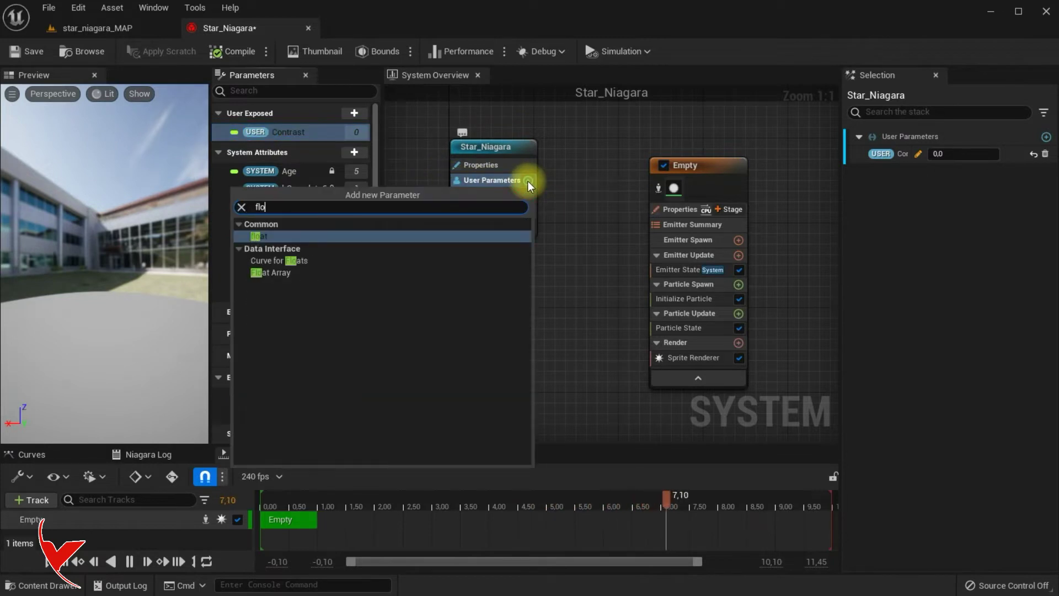
{"action": "left_click", "coordinate": [376, 237]}
{"action": "type", "text": "Emmisive"}
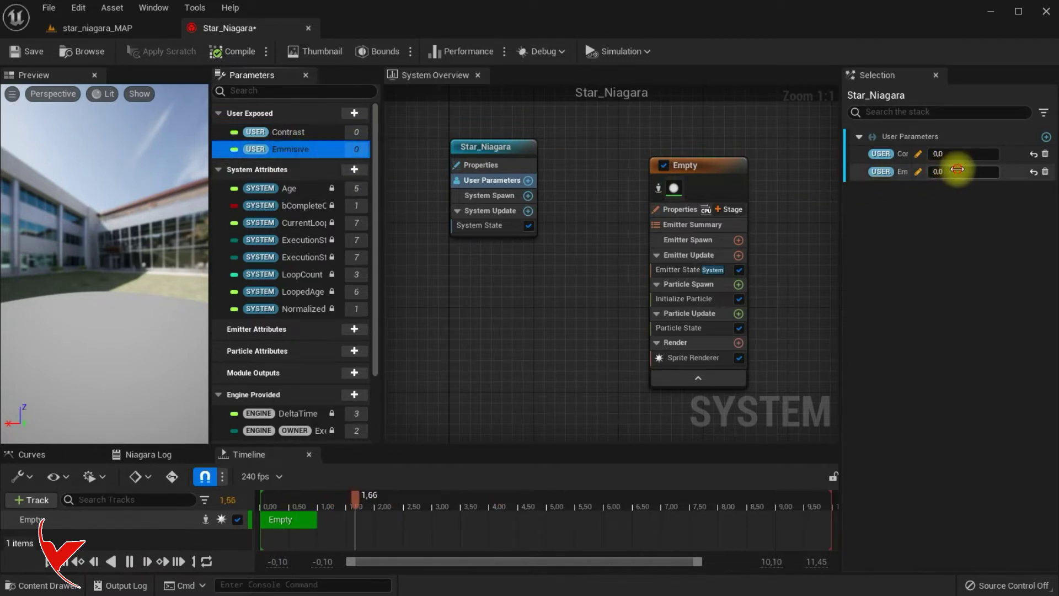
{"action": "type", "text": "1"}
{"action": "key", "text": "Return"}
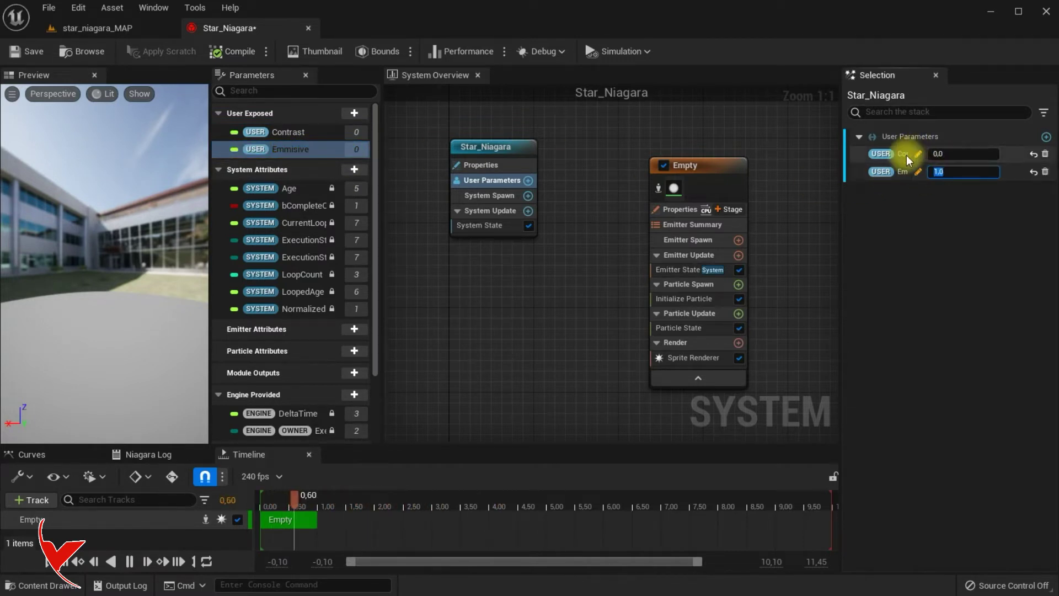
Add a float Lifetime Scale parameter and a Linear Color Particle Color parameter
{"action": "left_click", "coordinate": [528, 180]}
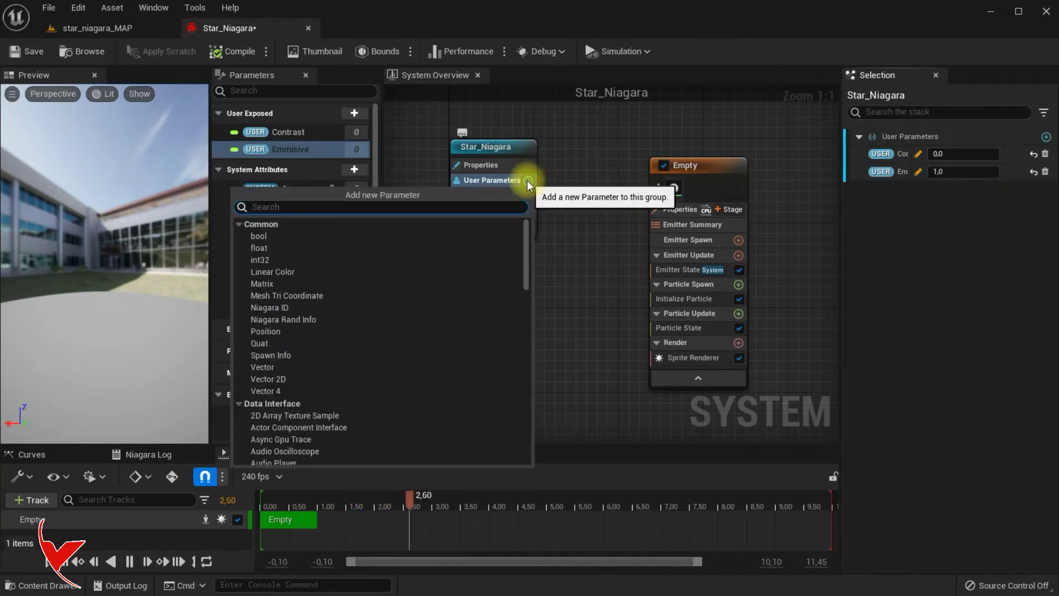
{"action": "type", "text": "float"}
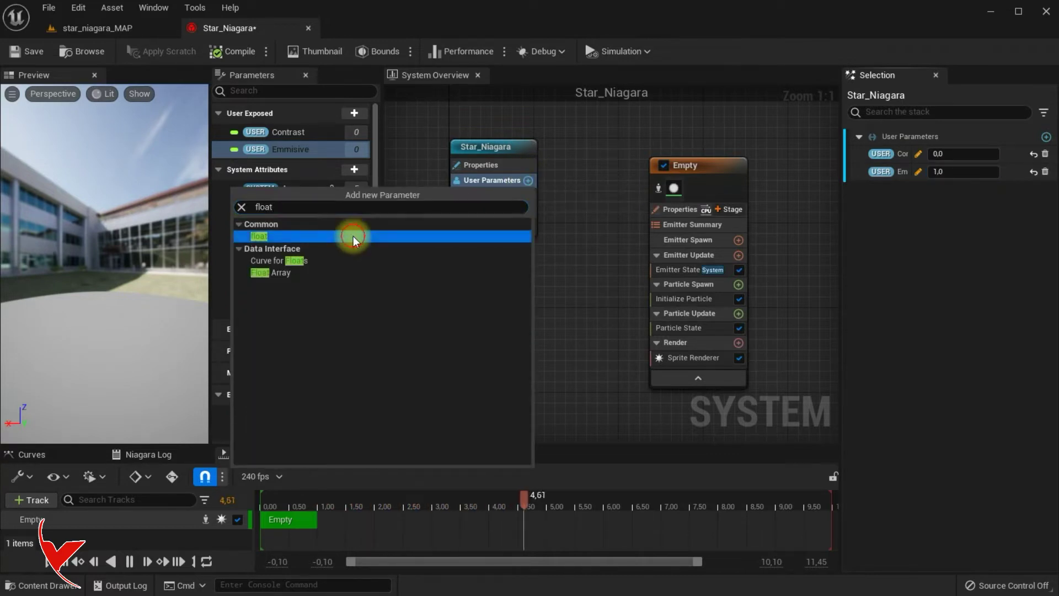
{"action": "left_click", "coordinate": [350, 235]}
{"action": "left_click", "coordinate": [301, 165]}
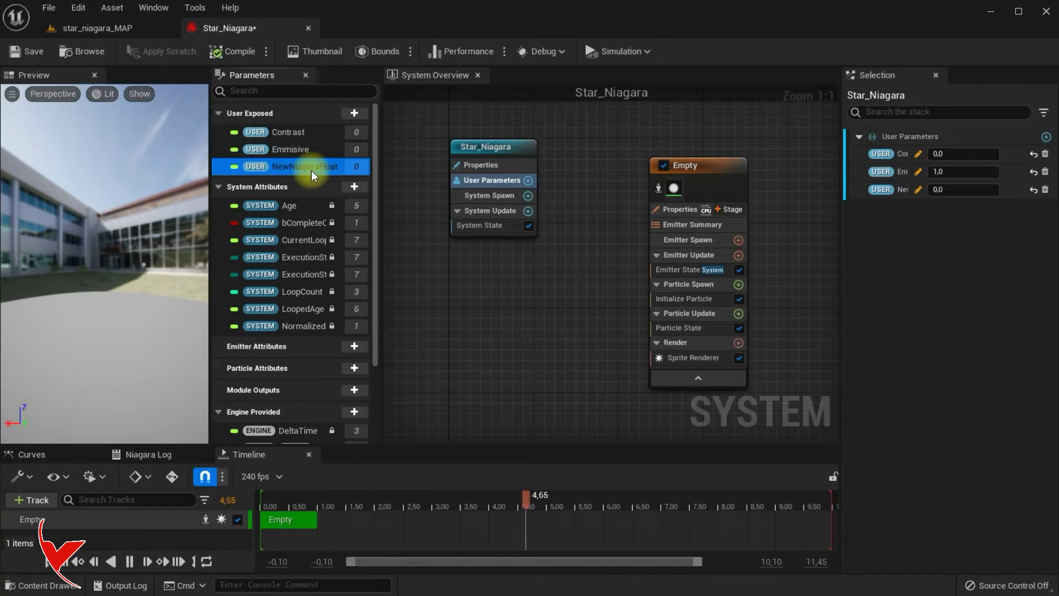
{"action": "type", "text": "cale"}
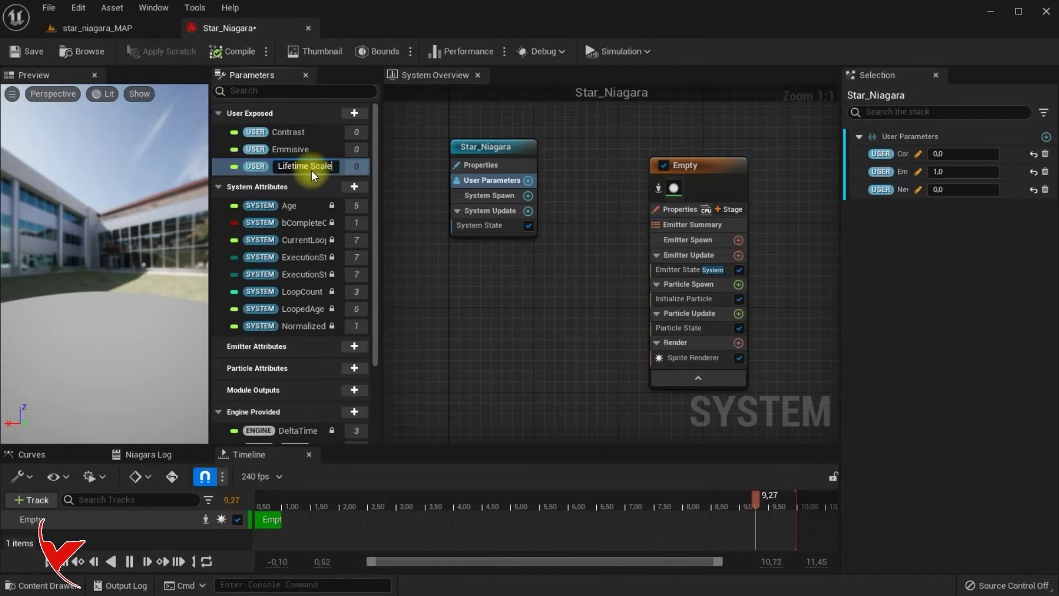
{"action": "key", "text": "Return"}
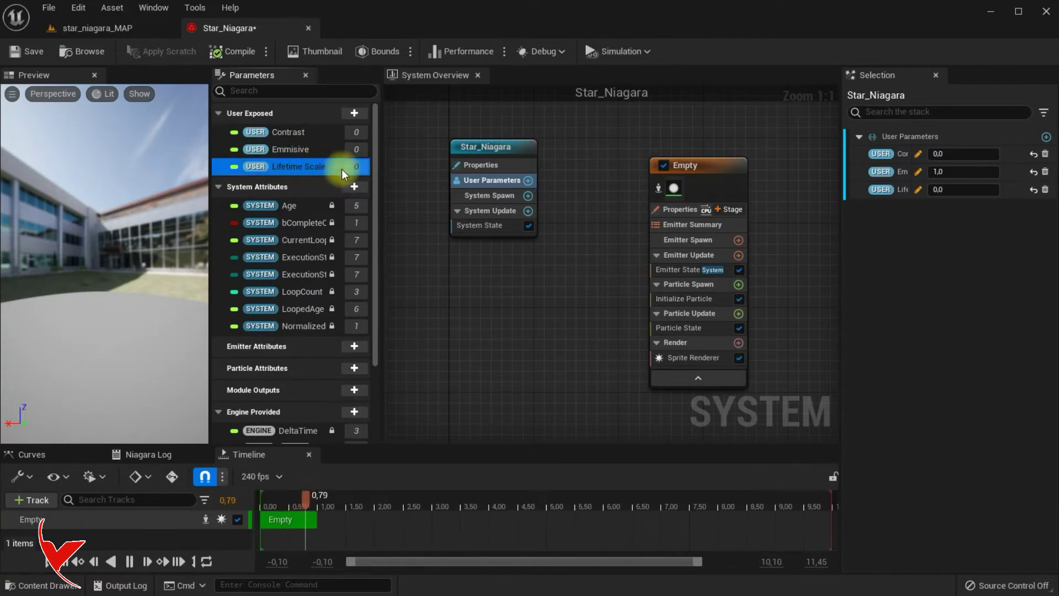
{"action": "left_click", "coordinate": [529, 181]}
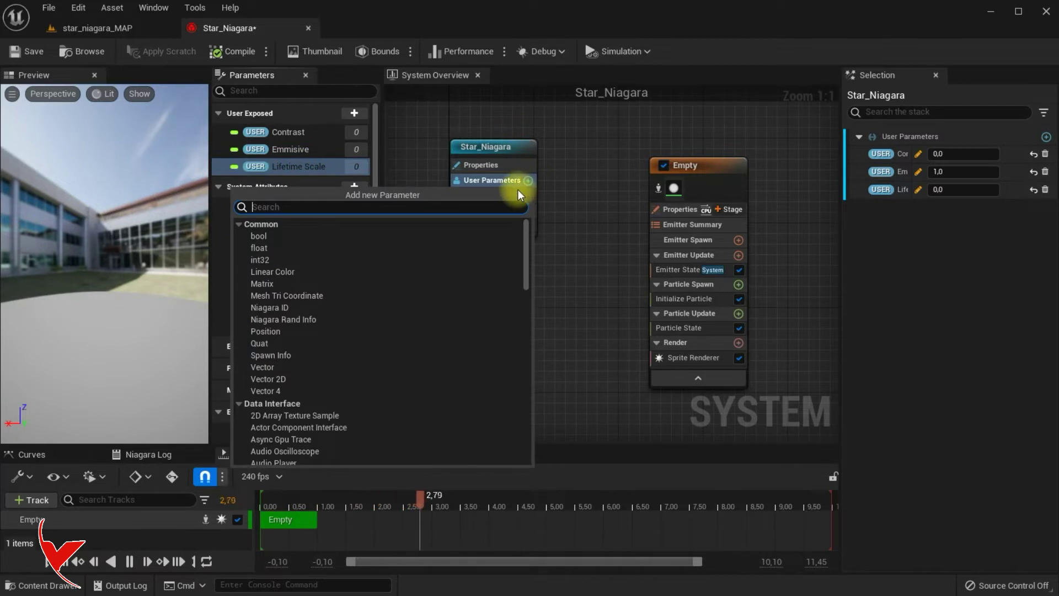
{"action": "type", "text": "lin"}
{"action": "left_click", "coordinate": [307, 236]}
{"action": "type", "text": "Particle Color"}
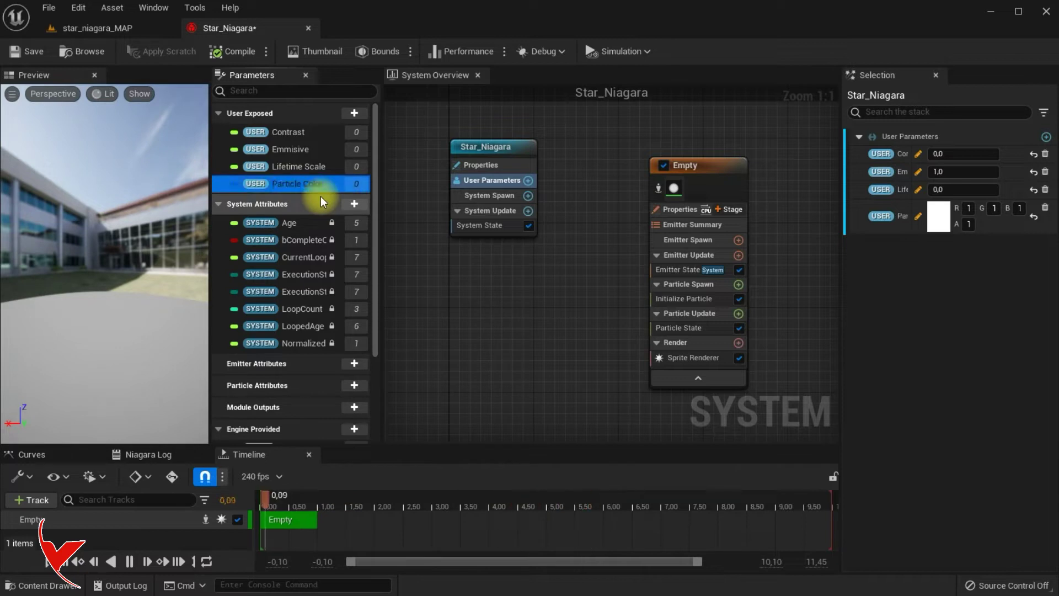
Add a float user parameter named Particle Size Scale
{"action": "left_click", "coordinate": [527, 181]}
{"action": "type", "text": "float"}
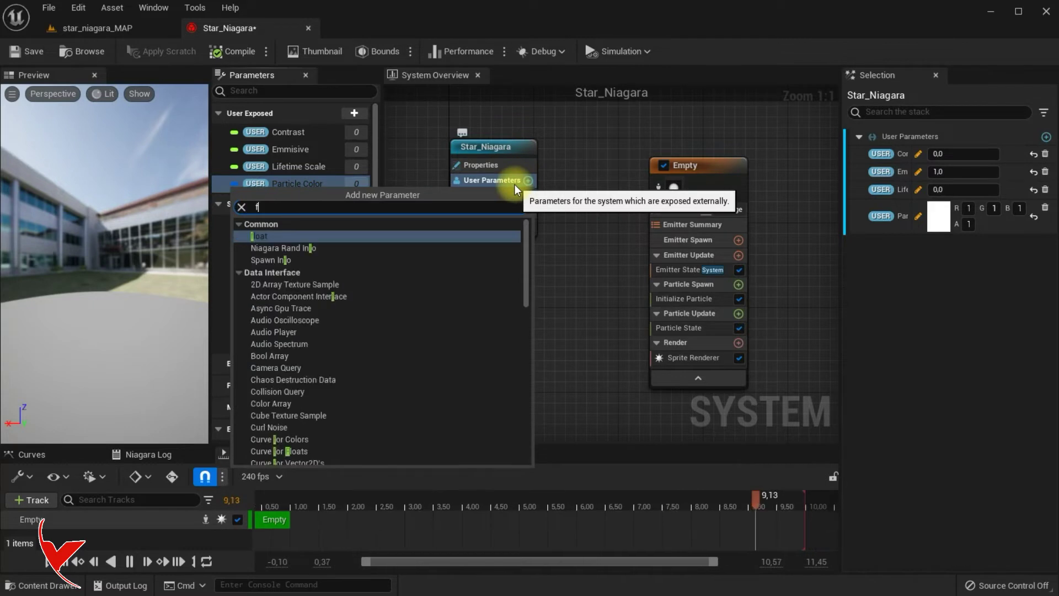
{"action": "left_click", "coordinate": [308, 236]}
{"action": "type", "text": "Particle SizeScale"}
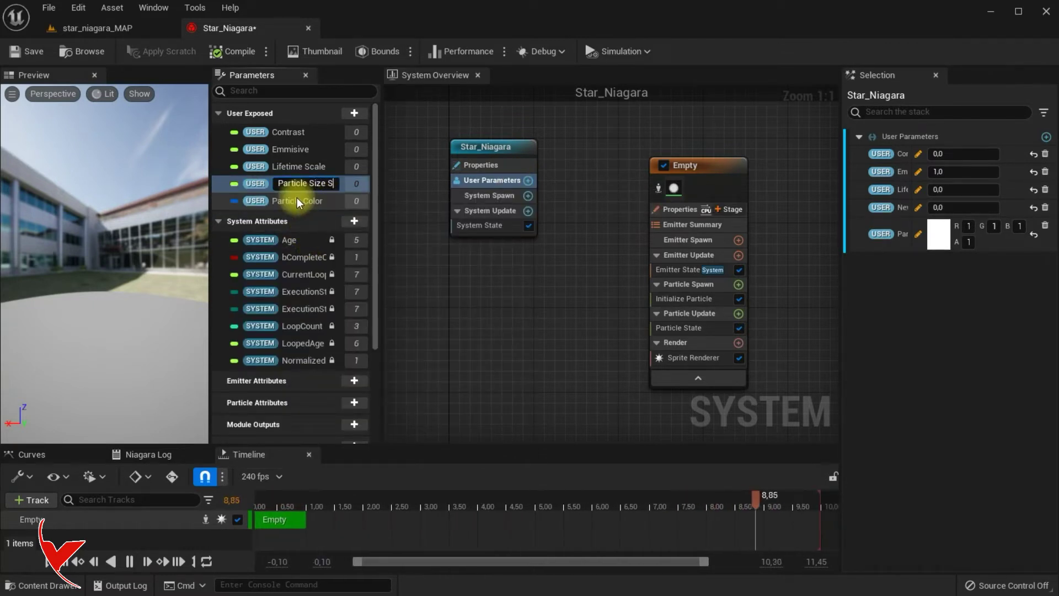
{"action": "key", "text": "Return"}
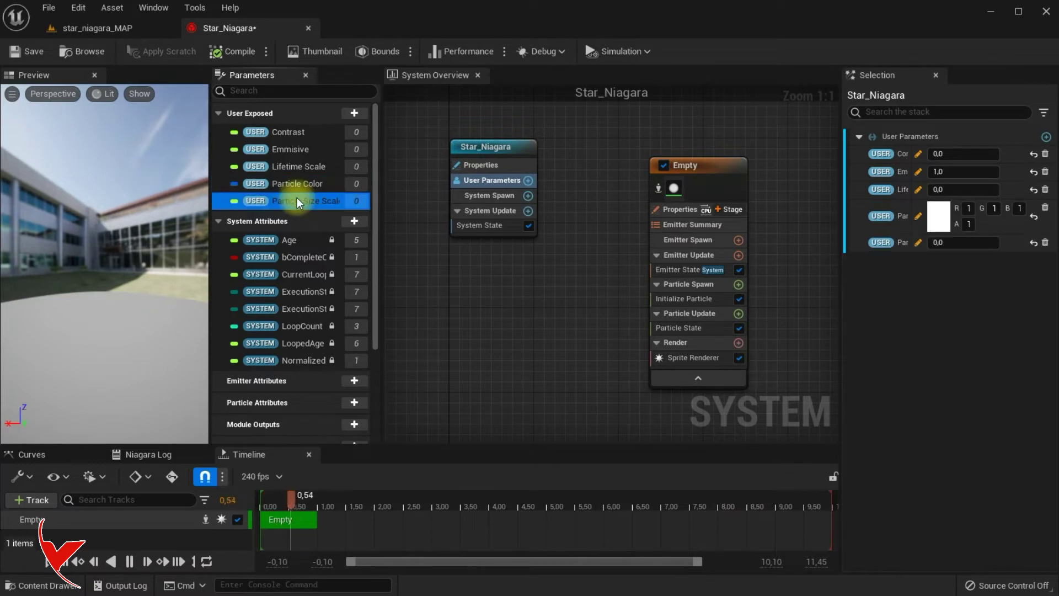
{"action": "left_click_drag", "start_coordinate": [709, 165], "coordinate": [686, 156]}
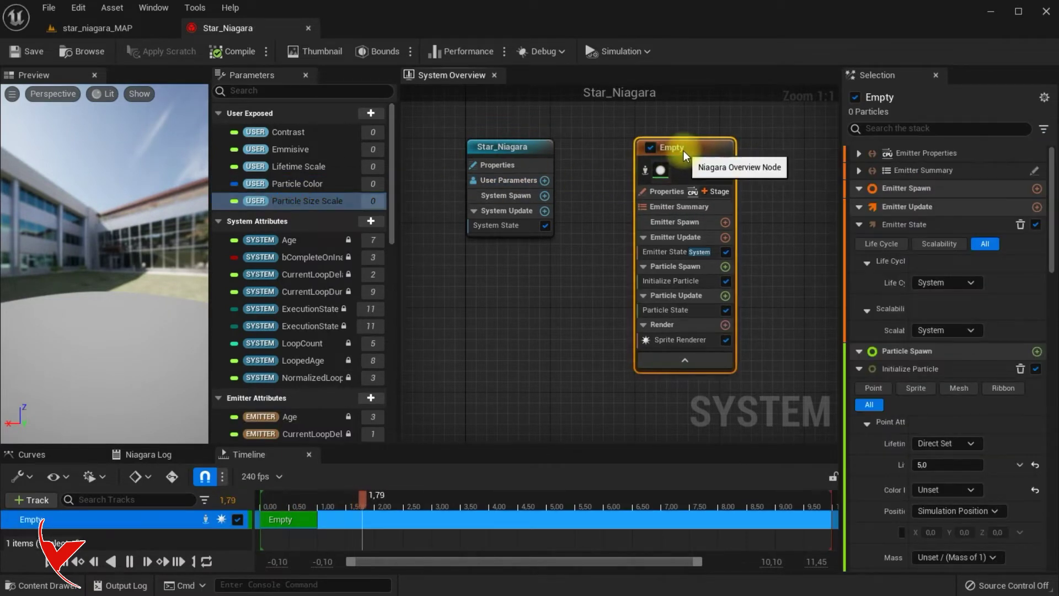
Make the Empty emitter local-space with Self life cycle mode and a 10-second loop
{"action": "left_click", "coordinate": [685, 194]}
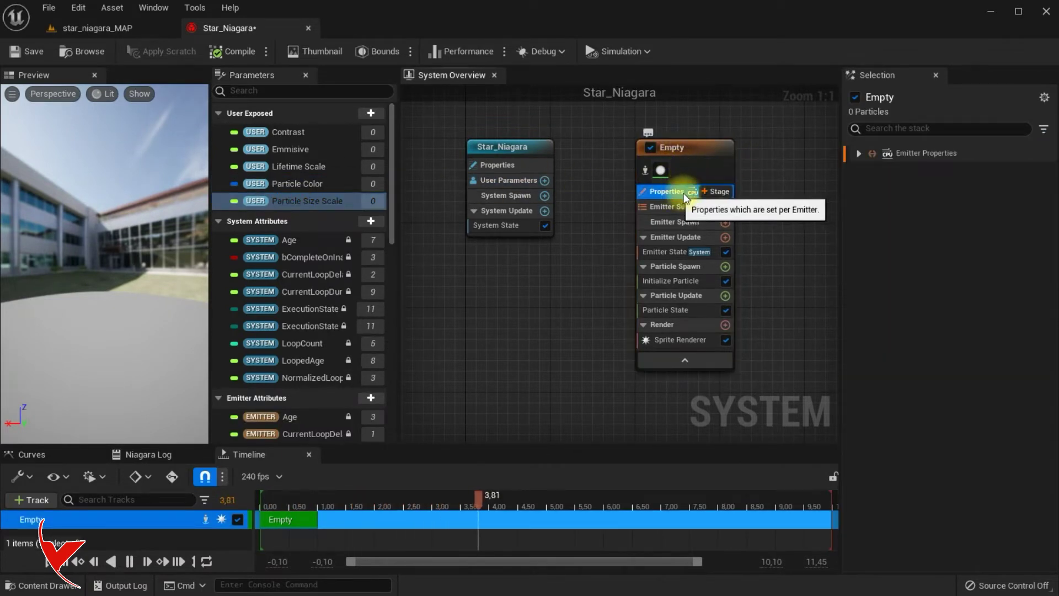
{"action": "left_click", "coordinate": [859, 153]}
{"action": "left_click", "coordinate": [916, 189]}
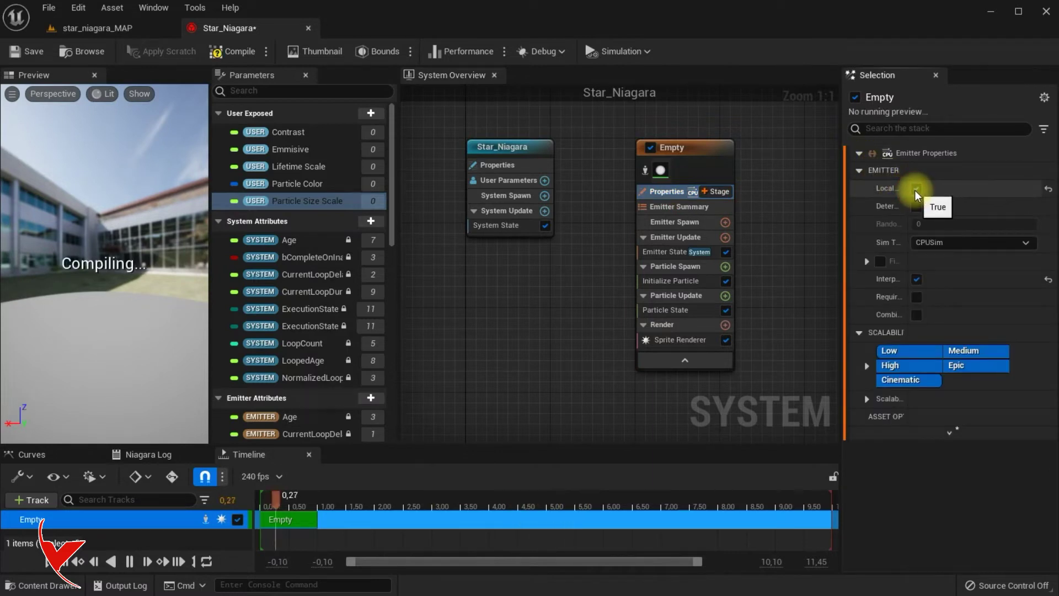
{"action": "left_click", "coordinate": [689, 222]}
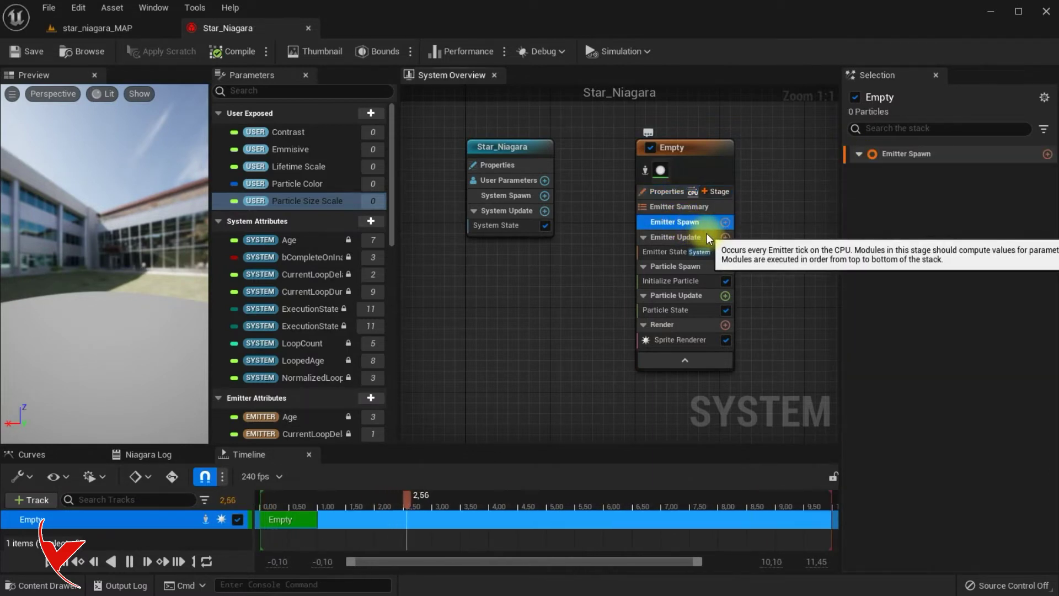
{"action": "left_click", "coordinate": [700, 238]}
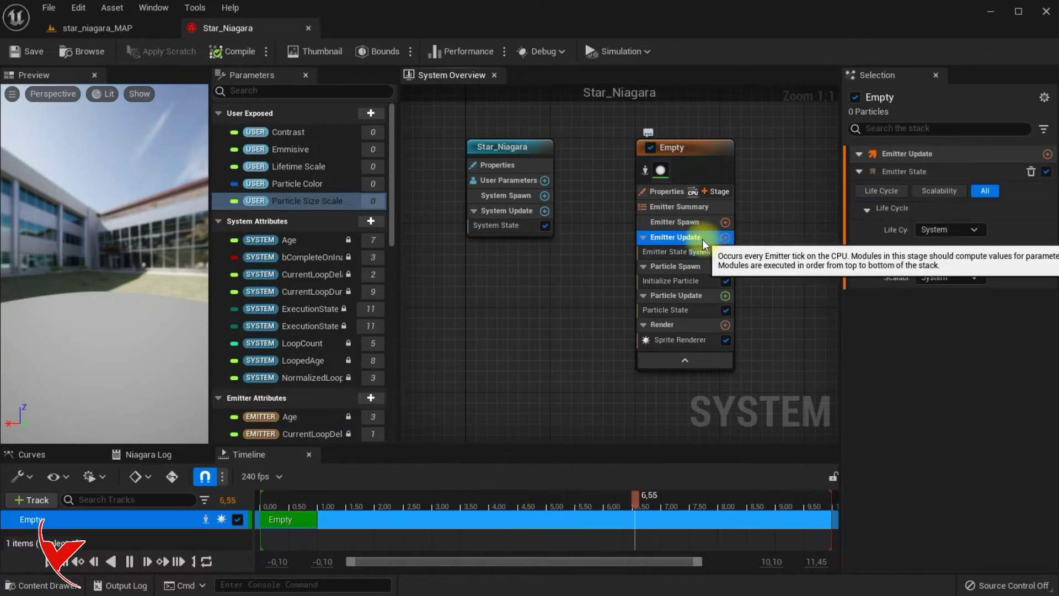
{"action": "left_click", "coordinate": [932, 230]}
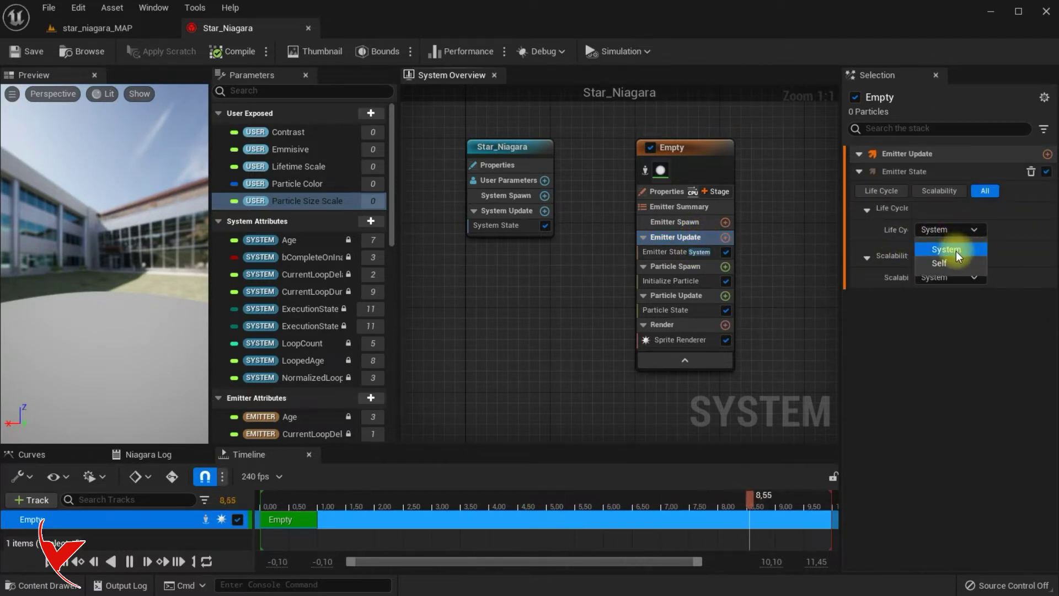
{"action": "left_click", "coordinate": [940, 263]}
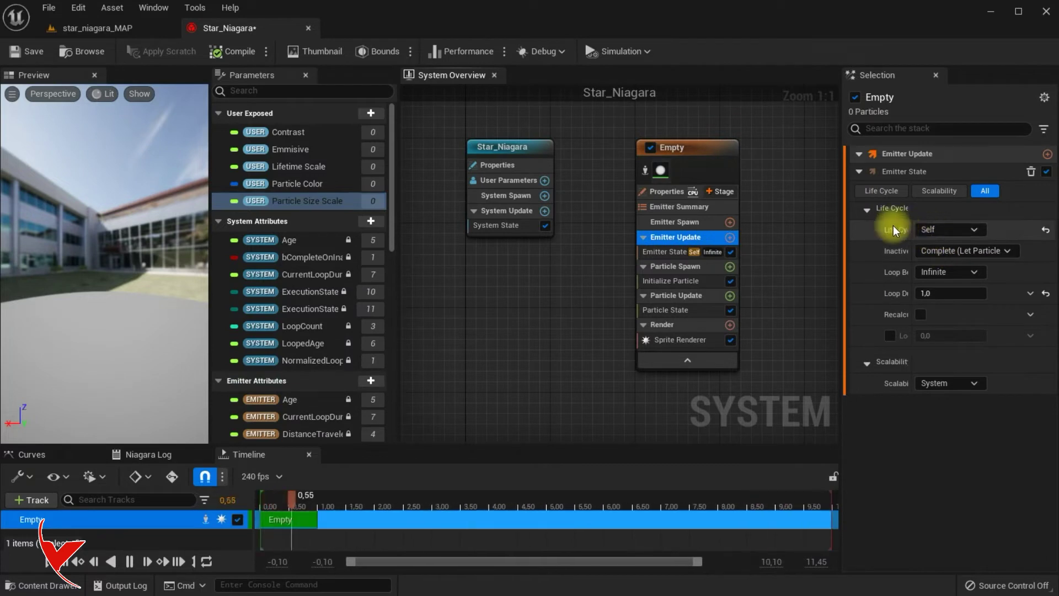
{"action": "left_click_drag", "start_coordinate": [842, 226], "coordinate": [712, 233]}
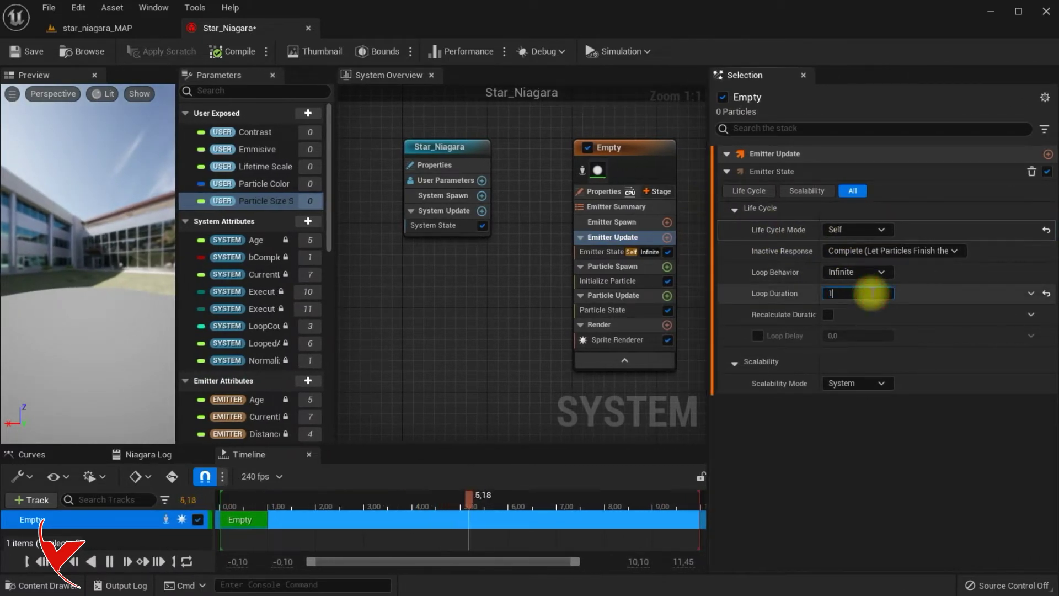
{"action": "type", "text": "0"}
{"action": "key", "text": "Return"}
Add a Spawn Burst Instantaneous module to Emitter Update, bursting 1 particle
{"action": "left_click", "coordinate": [1048, 154]}
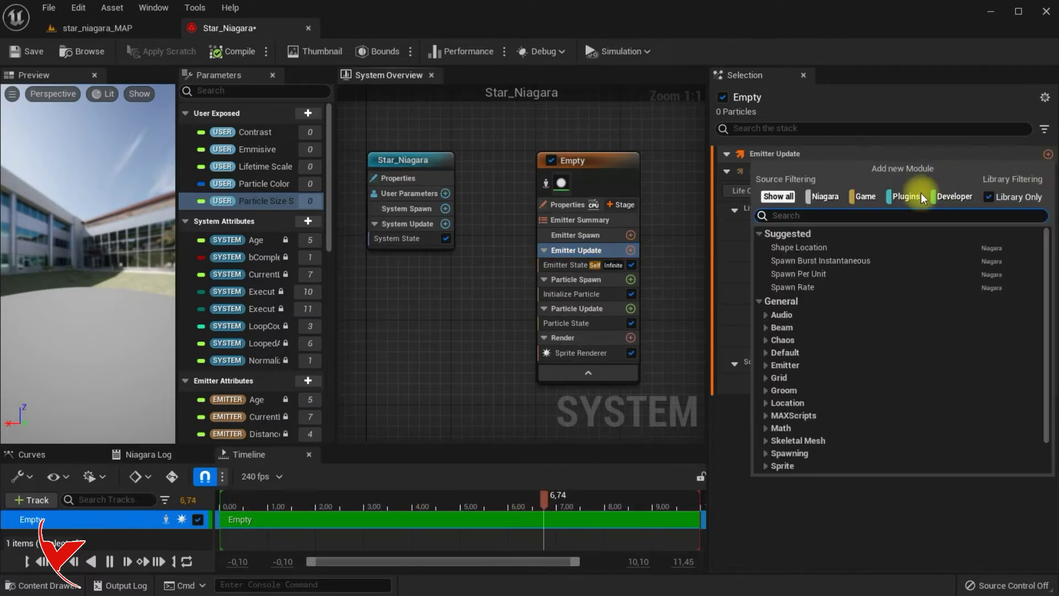
{"action": "type", "text": "bur"}
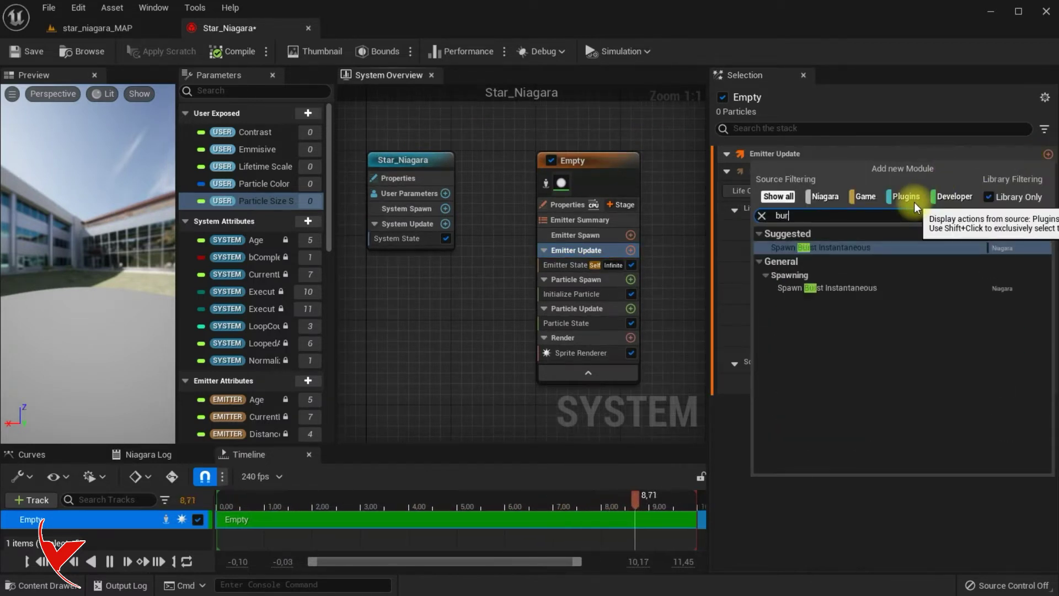
{"action": "left_click", "coordinate": [842, 287]}
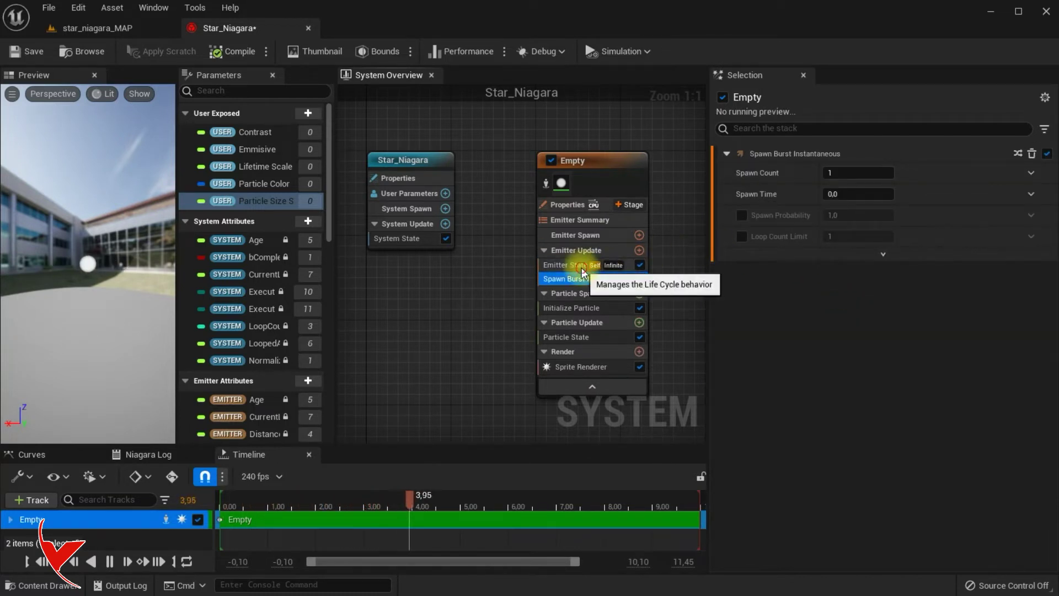
{"action": "left_click", "coordinate": [582, 298]}
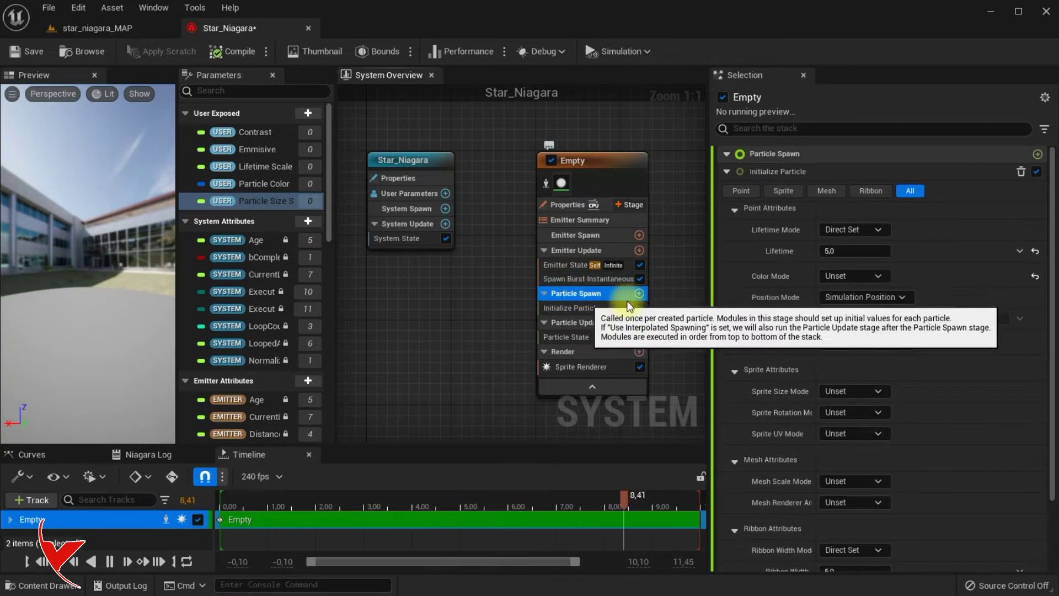
Set particle Lifetime to 10 and Direct Set colour from User Particle Color
{"action": "left_click", "coordinate": [857, 251]}
{"action": "type", "text": "10"}
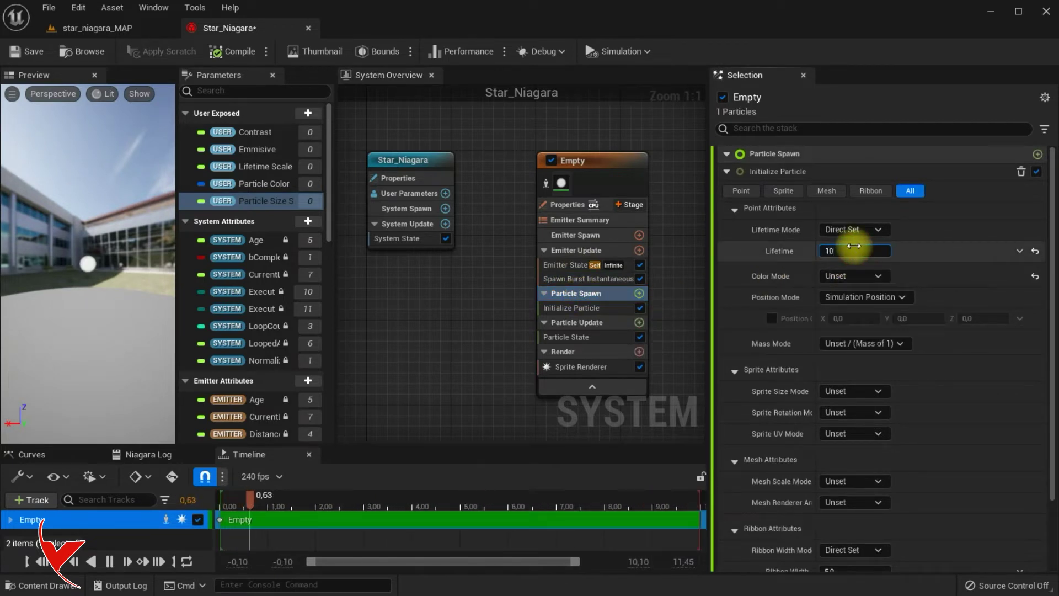
{"action": "left_click", "coordinate": [865, 277]}
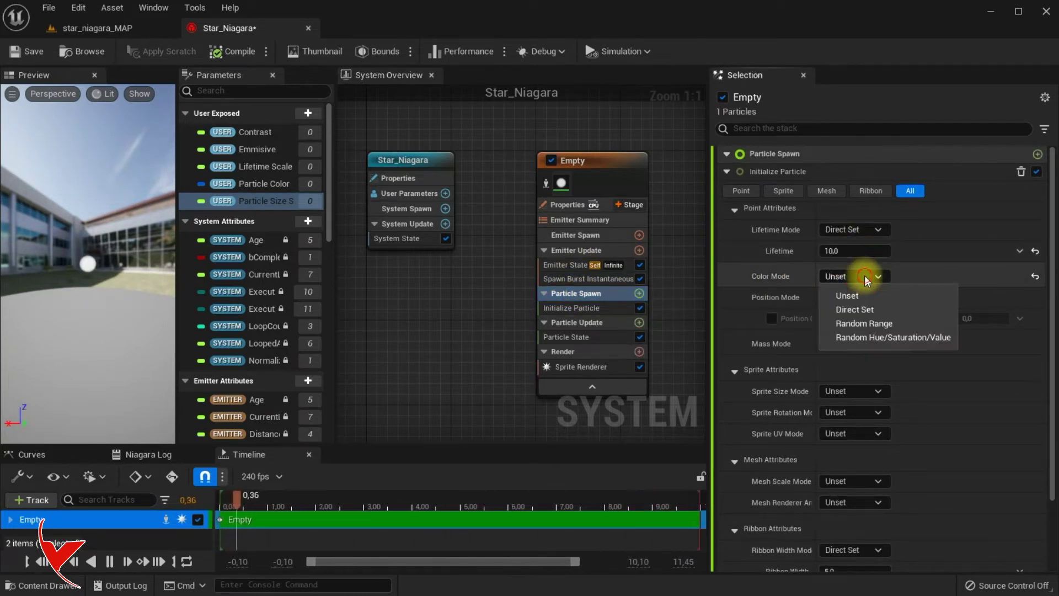
{"action": "left_click", "coordinate": [859, 317]}
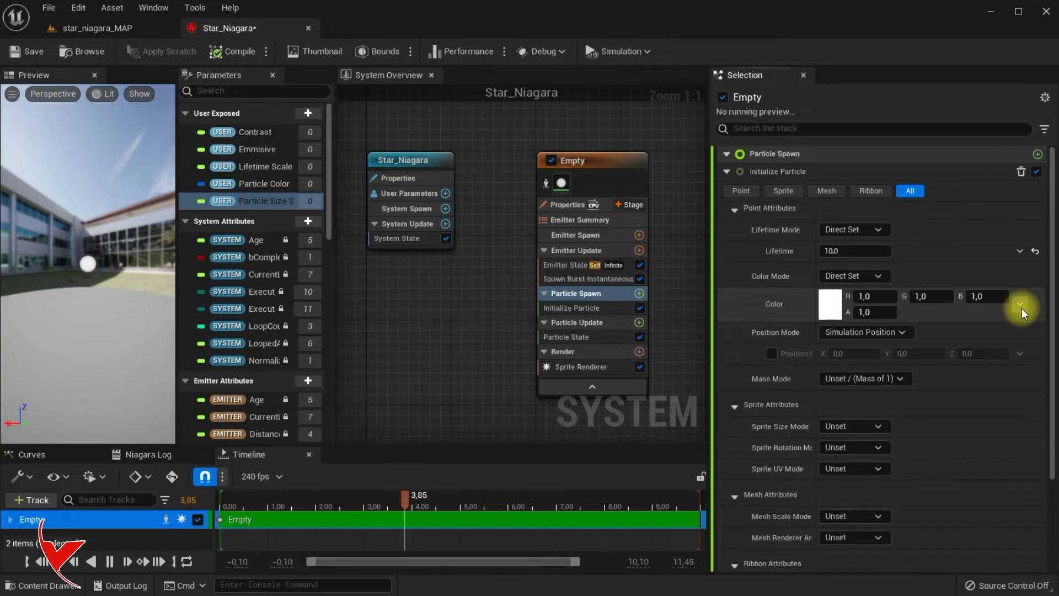
{"action": "left_click", "coordinate": [1020, 307]}
{"action": "type", "text": "user"}
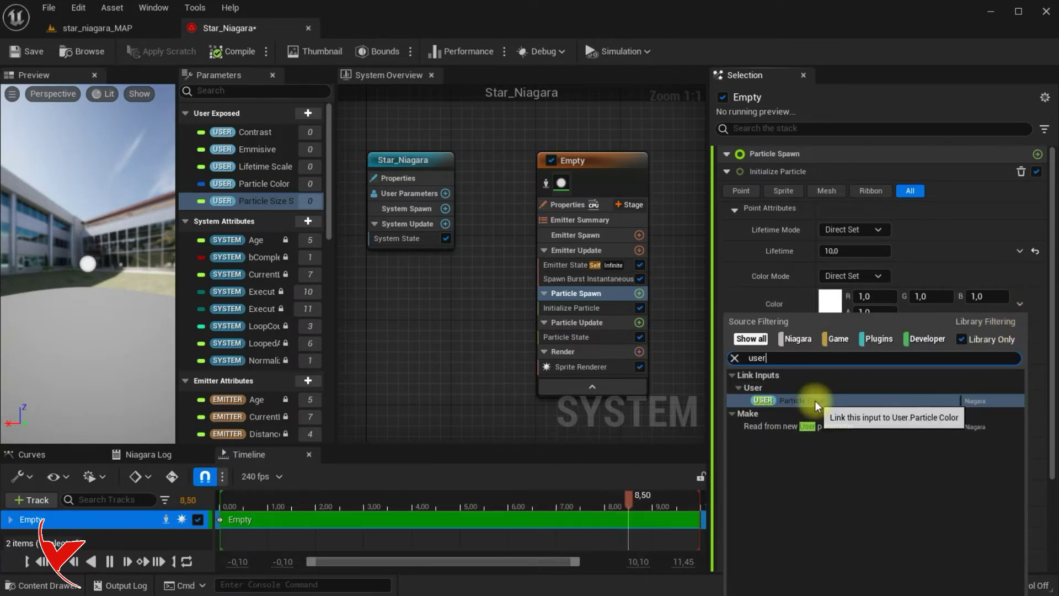
{"action": "left_click", "coordinate": [817, 407]}
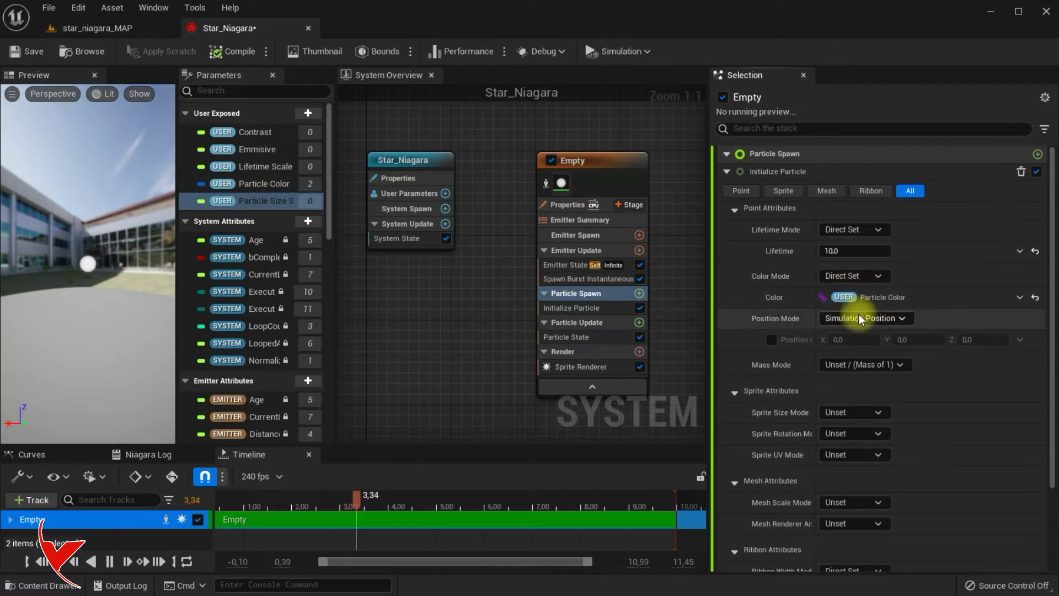
{"action": "left_click", "coordinate": [735, 212]}
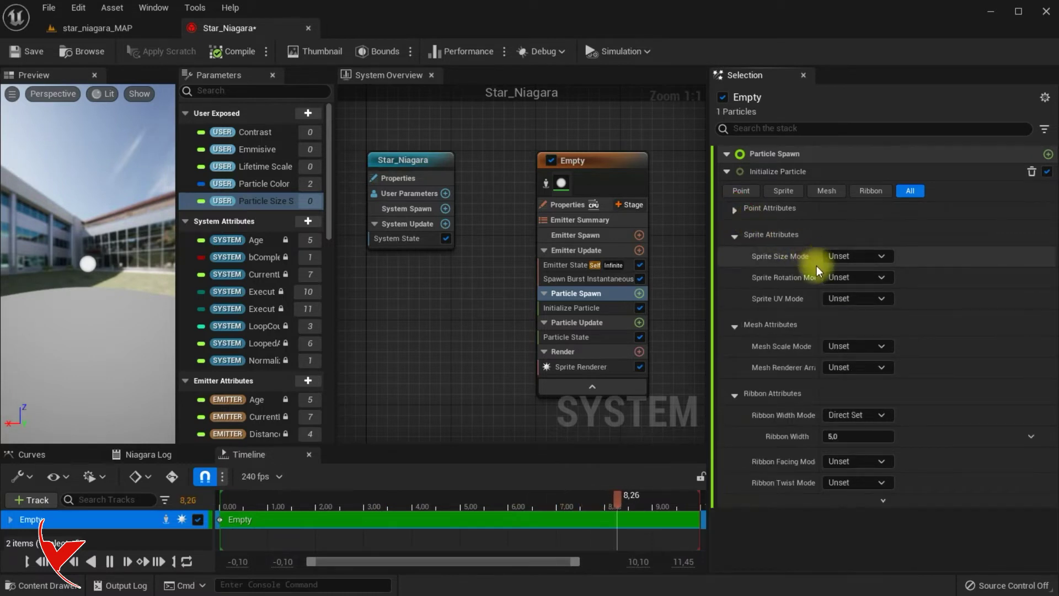
Make sprite size Uniform, using Multiply Float with B linked to User Particle Size Scale
{"action": "left_click", "coordinate": [849, 256]}
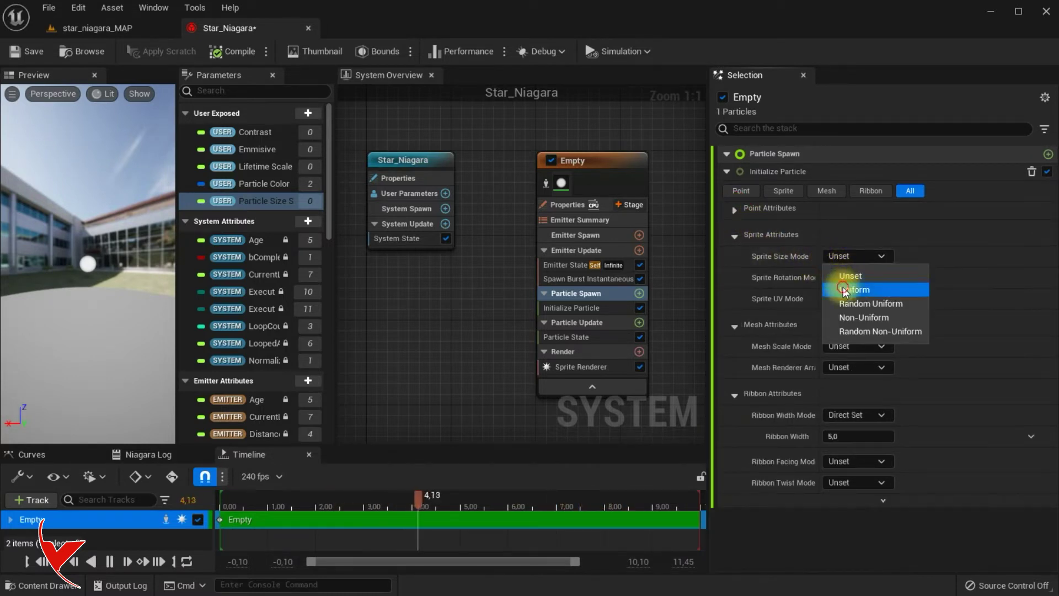
{"action": "left_click", "coordinate": [844, 287]}
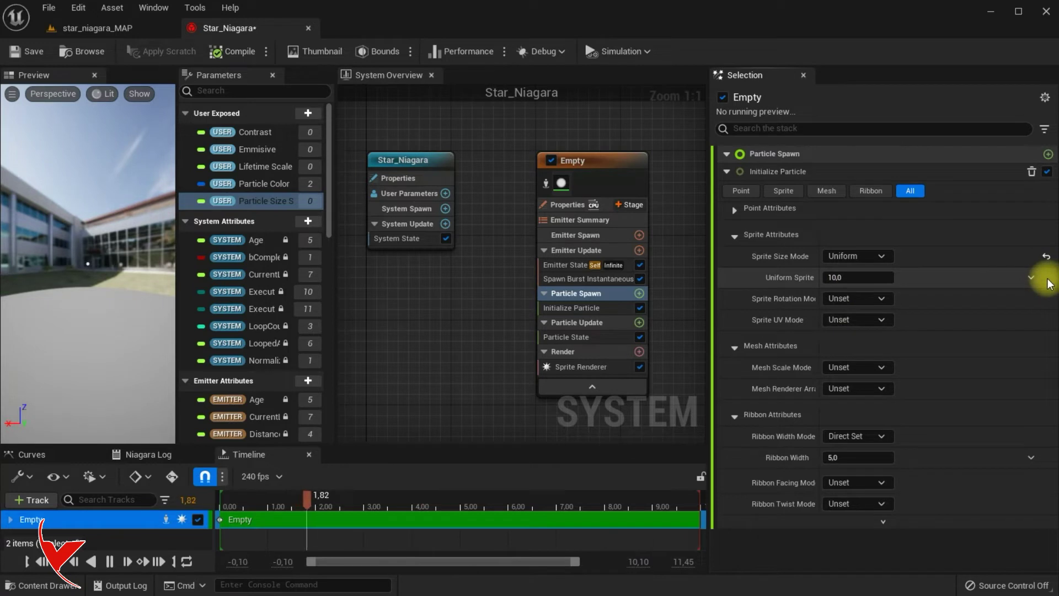
{"action": "left_click", "coordinate": [1033, 278]}
{"action": "type", "text": "m"}
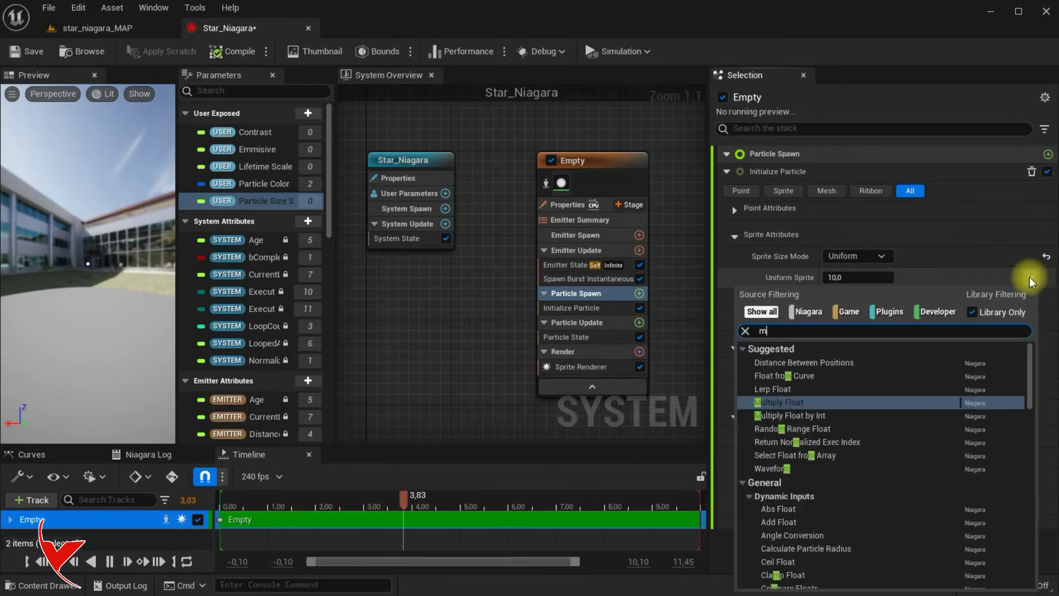
{"action": "type", "text": "u"}
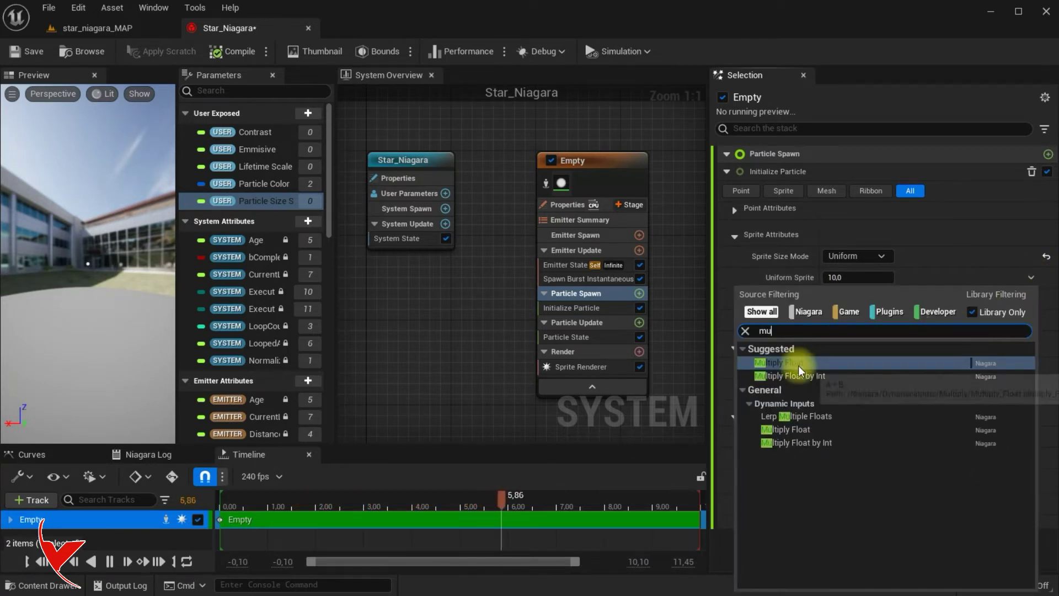
{"action": "left_click", "coordinate": [801, 363]}
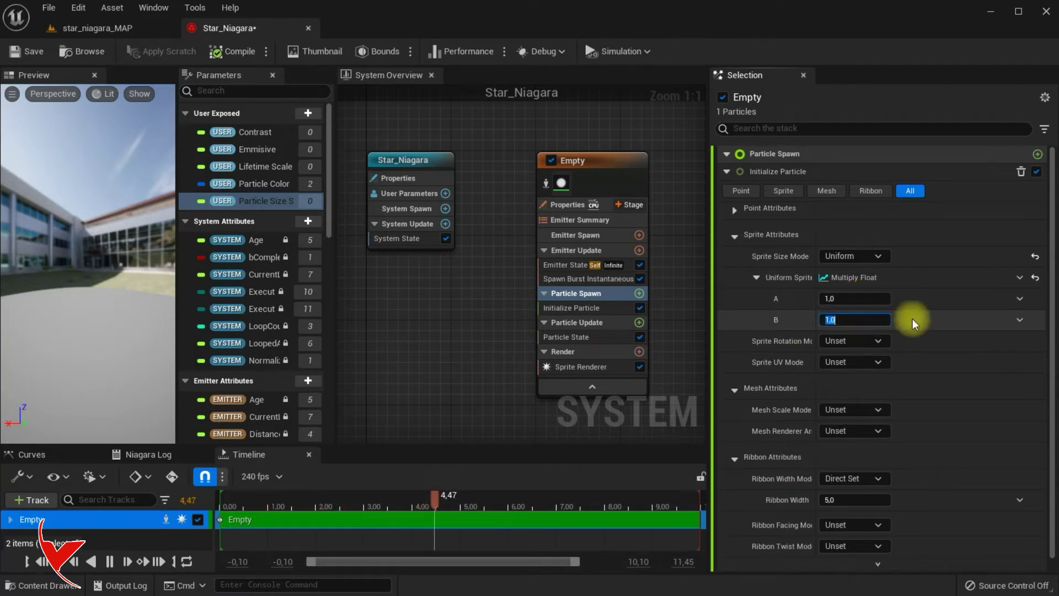
{"action": "left_click", "coordinate": [1020, 320]}
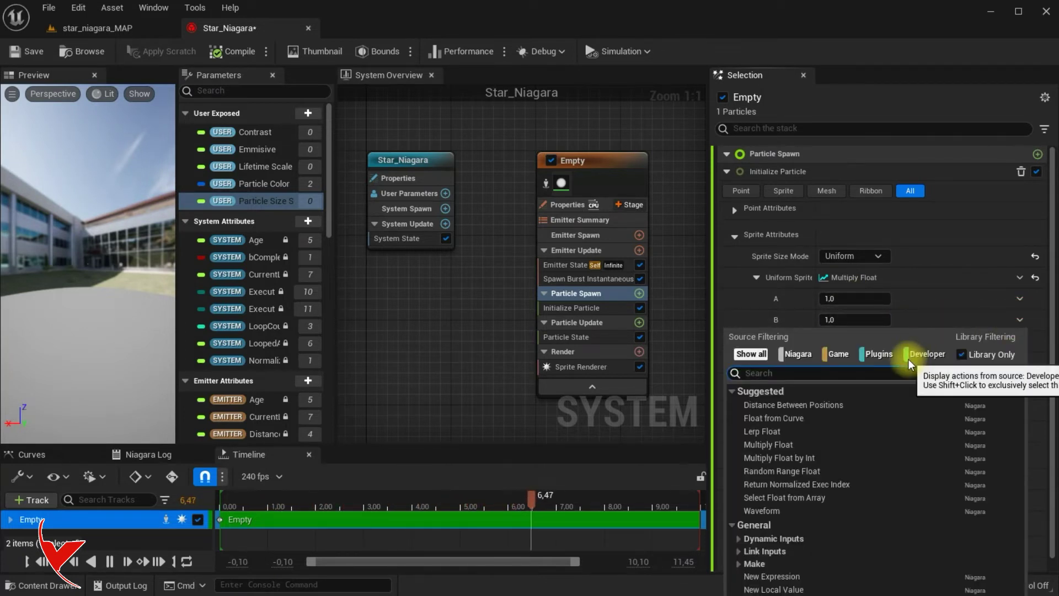
{"action": "type", "text": "user"}
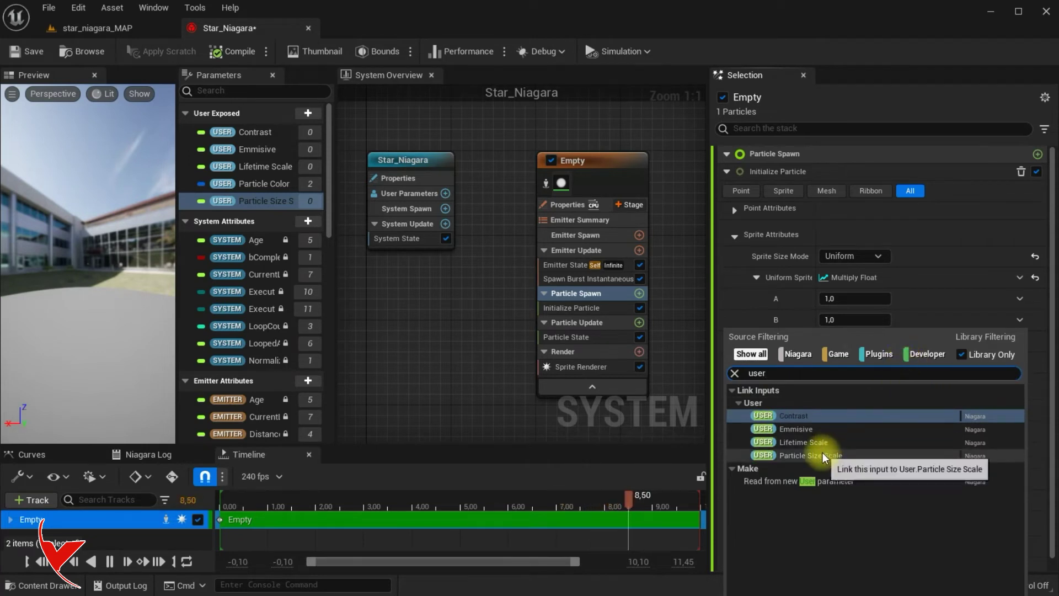
{"action": "left_click", "coordinate": [811, 456]}
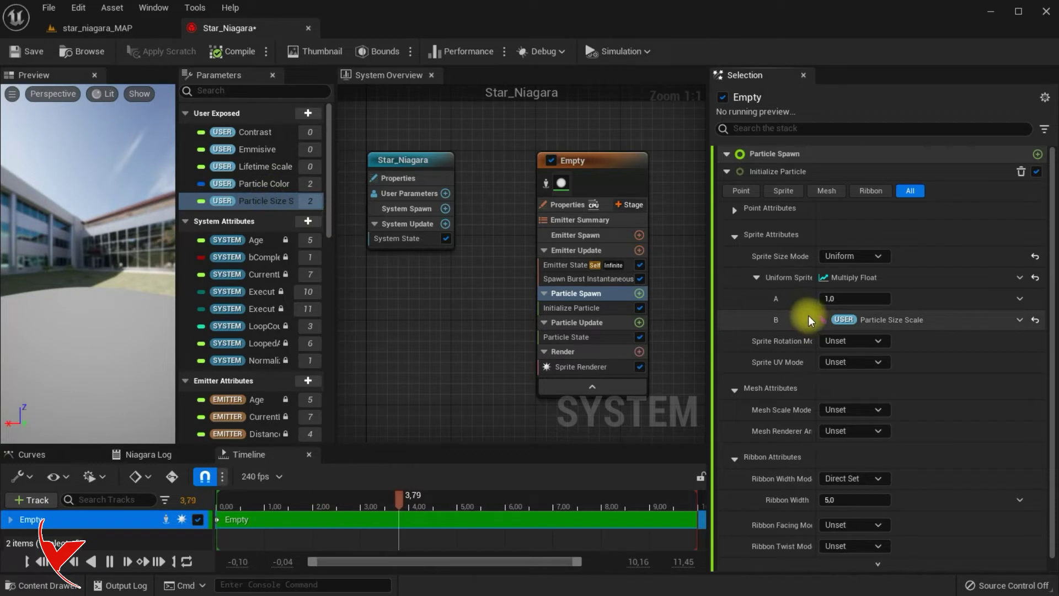
{"action": "left_click", "coordinate": [734, 237]}
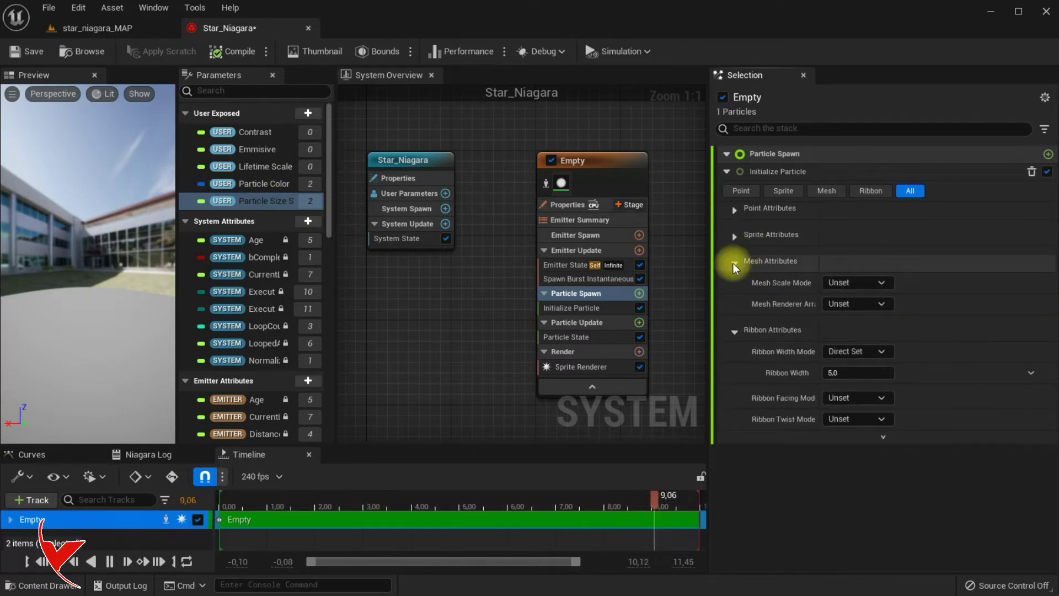
{"action": "left_click", "coordinate": [733, 264]}
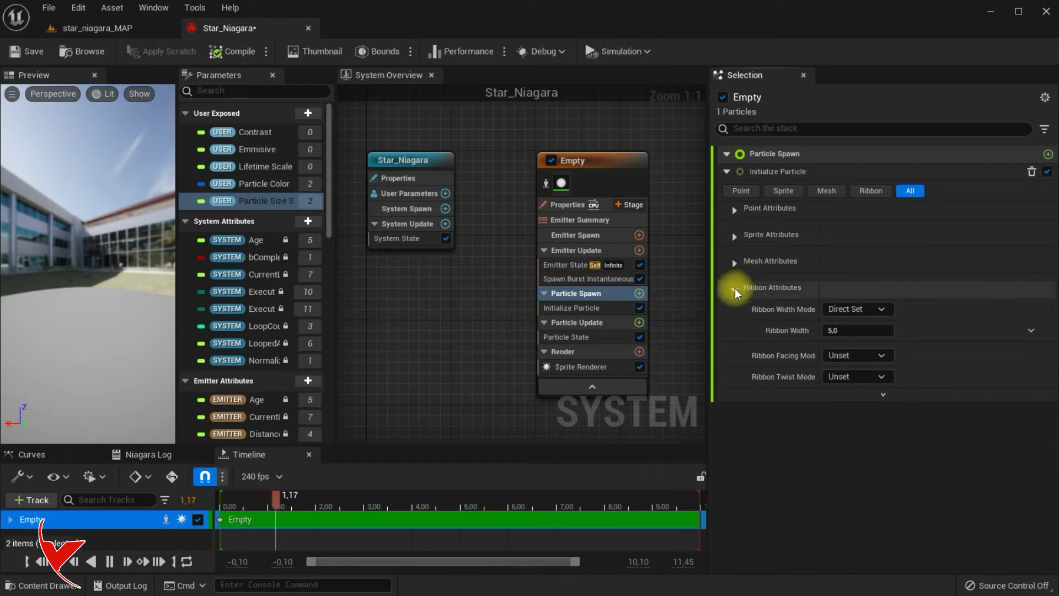
{"action": "left_click", "coordinate": [735, 289]}
{"action": "left_click", "coordinate": [1048, 155]}
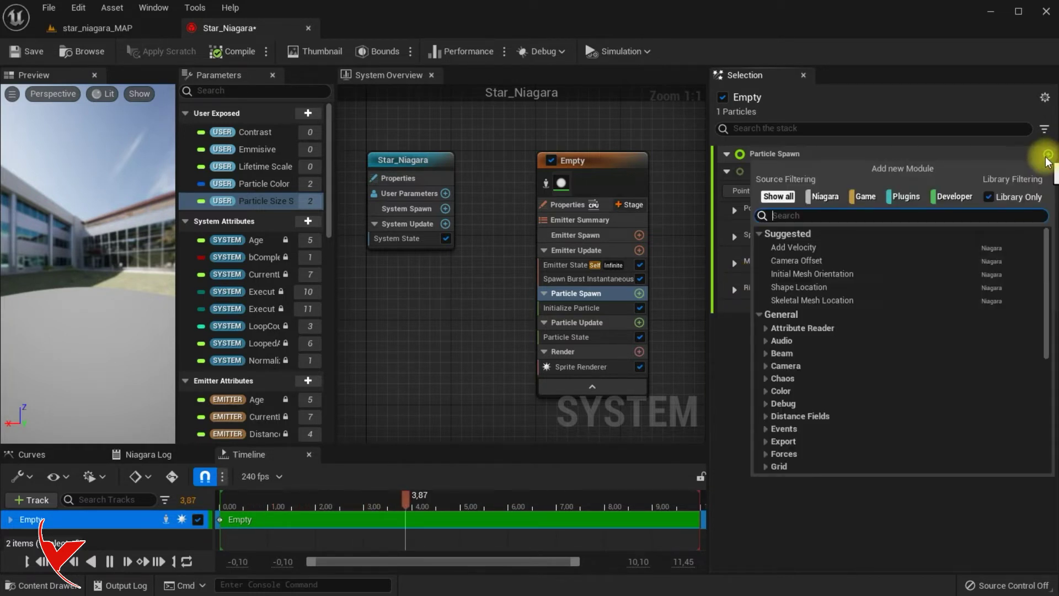
Add a sphere Shape Location module to Particle Spawn with radius 1,0
{"action": "type", "text": "sphere"}
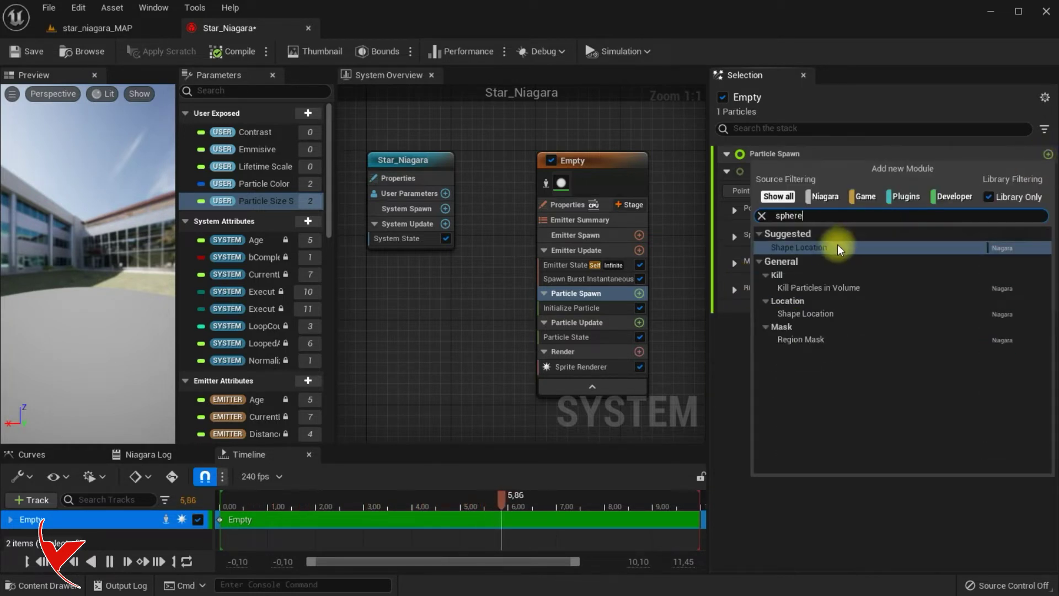
{"action": "left_click", "coordinate": [828, 247]}
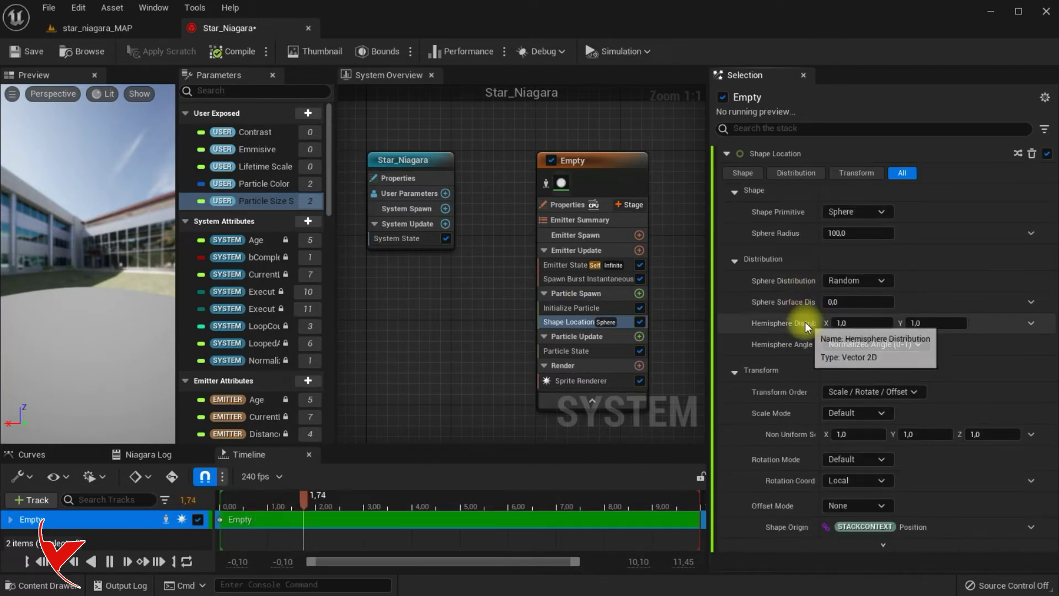
{"action": "left_click", "coordinate": [863, 235]}
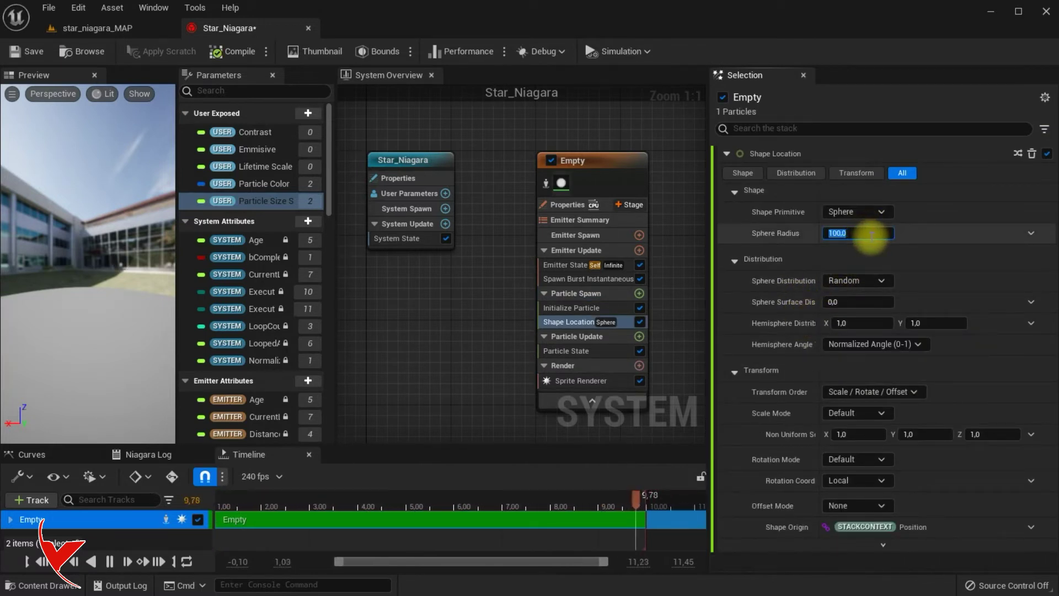
{"action": "type", "text": "1"}
{"action": "key", "text": "Return"}
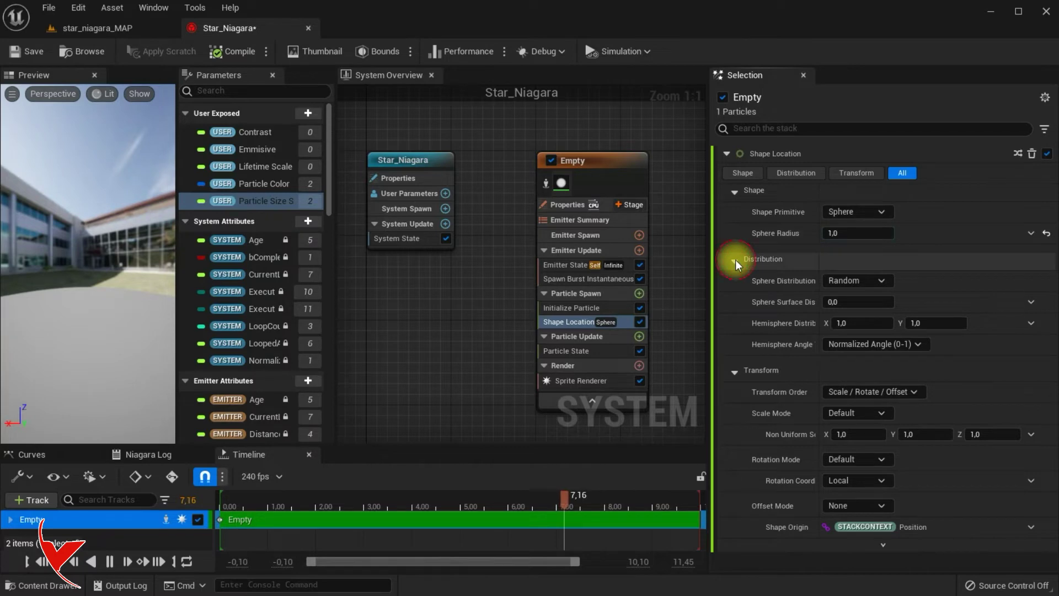
{"action": "left_click", "coordinate": [736, 260]}
{"action": "left_click_drag", "start_coordinate": [769, 15], "coordinate": [607, 20]}
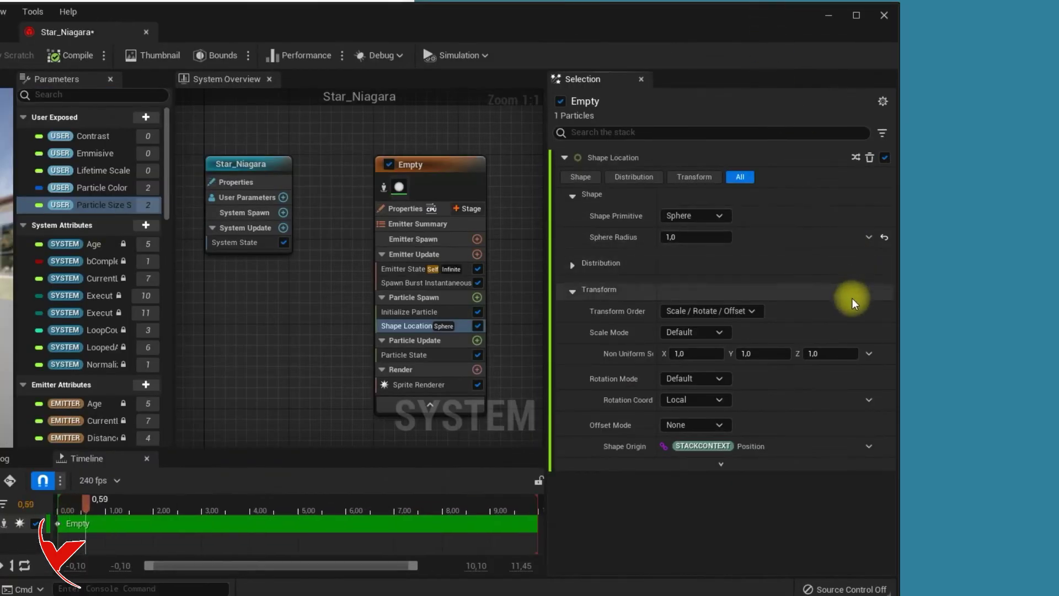
Link the Shape Origin to PARTICLES Position and maximize the Niagara window
{"action": "left_click", "coordinate": [869, 448]}
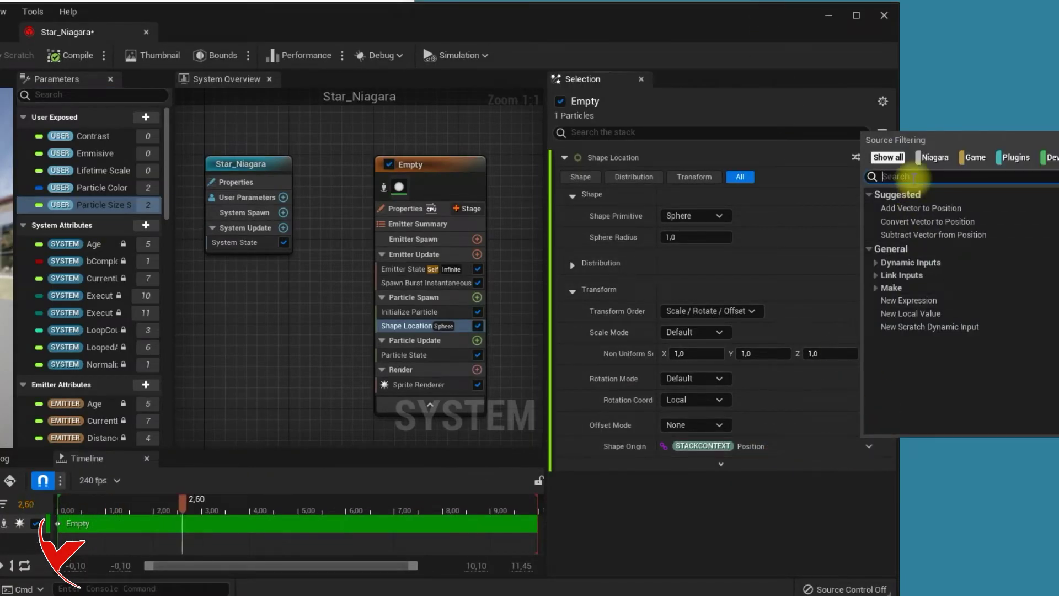
{"action": "type", "text": "parti"}
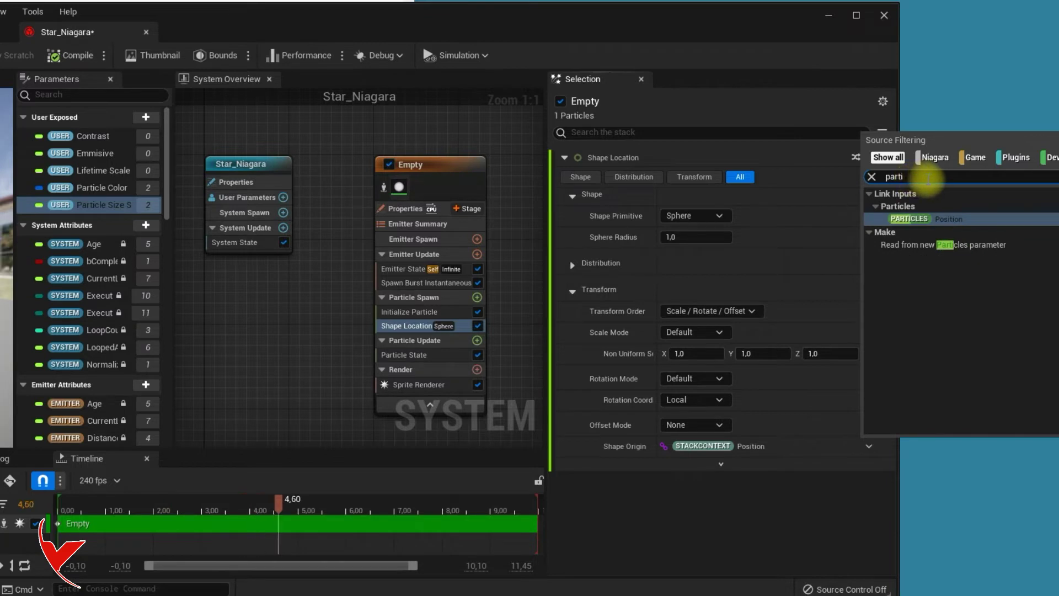
{"action": "left_click", "coordinate": [938, 219]}
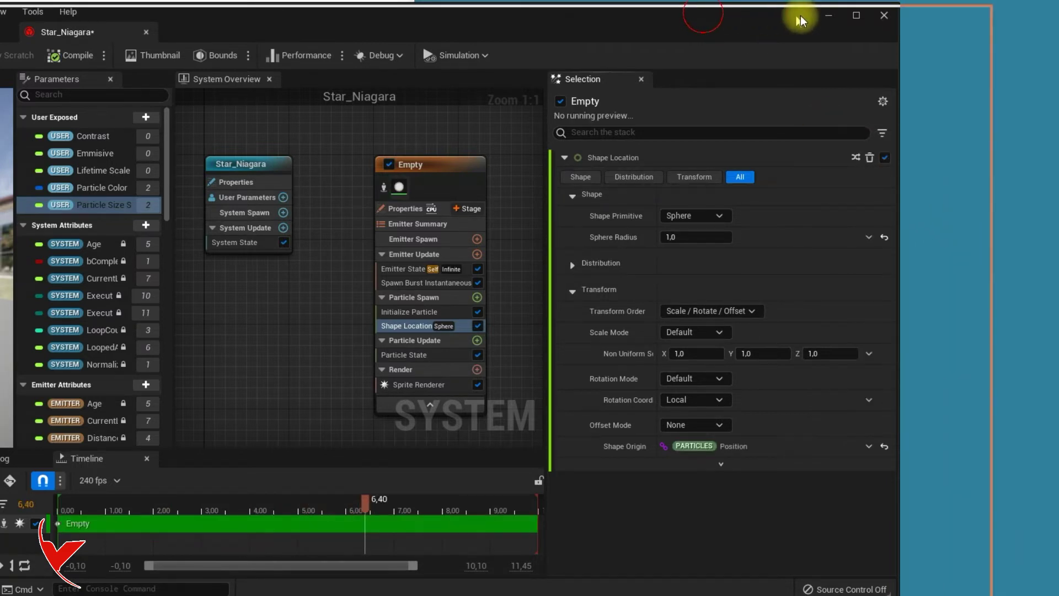
{"action": "left_click", "coordinate": [863, 15]}
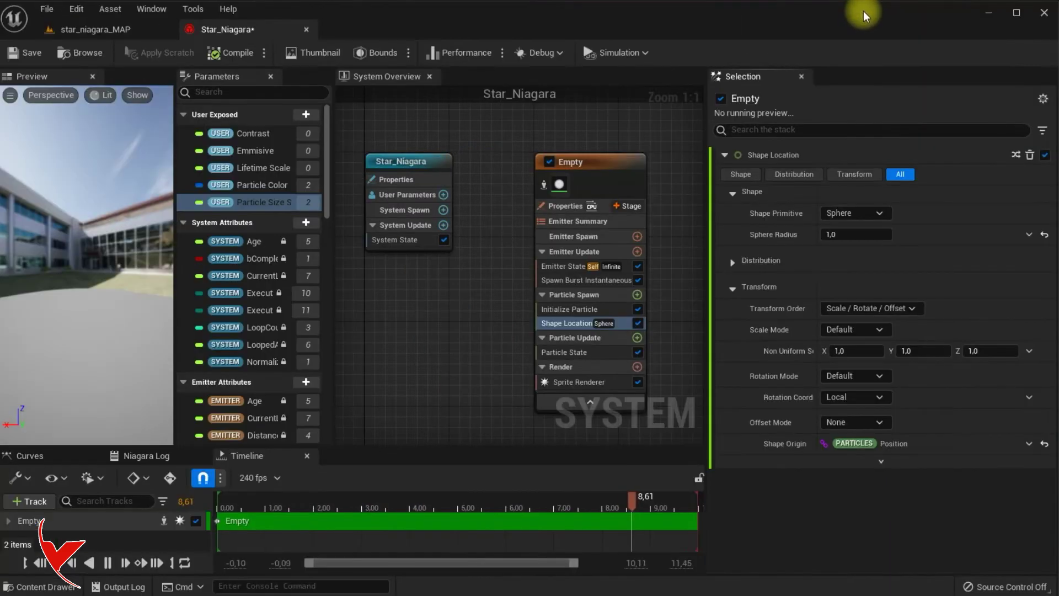
Add a Dynamic Material Parameters module to Particle Spawn
{"action": "left_click", "coordinate": [592, 294]}
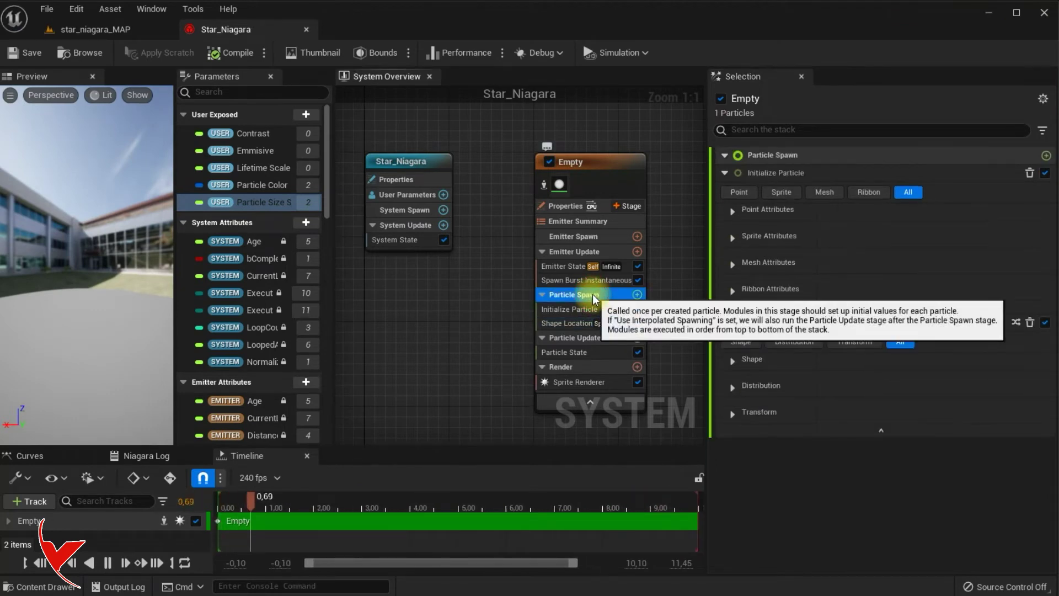
{"action": "left_click", "coordinate": [725, 173]}
{"action": "left_click", "coordinate": [725, 190]}
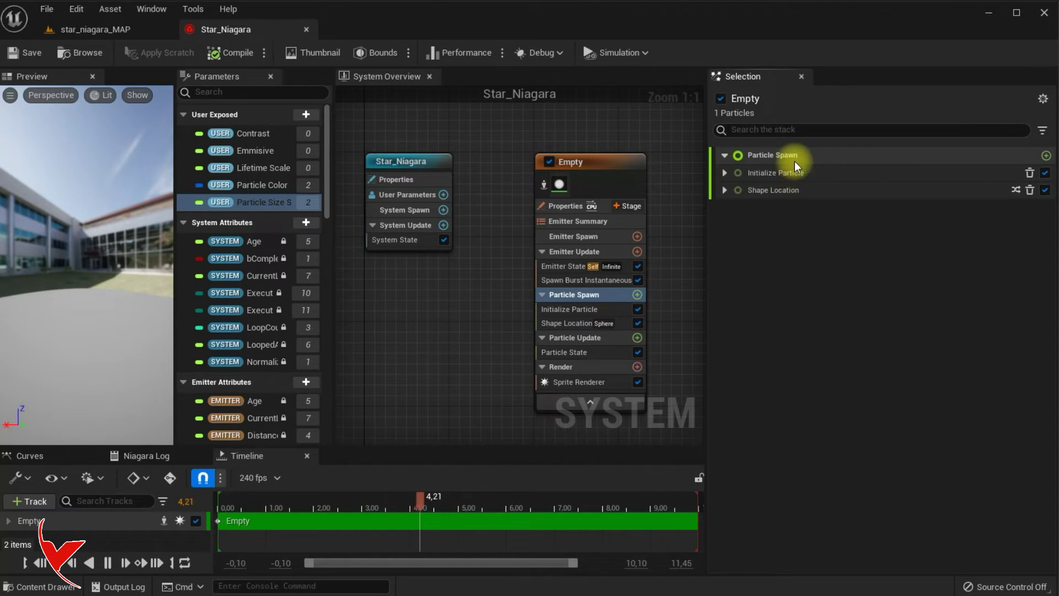
{"action": "left_click", "coordinate": [1047, 155]}
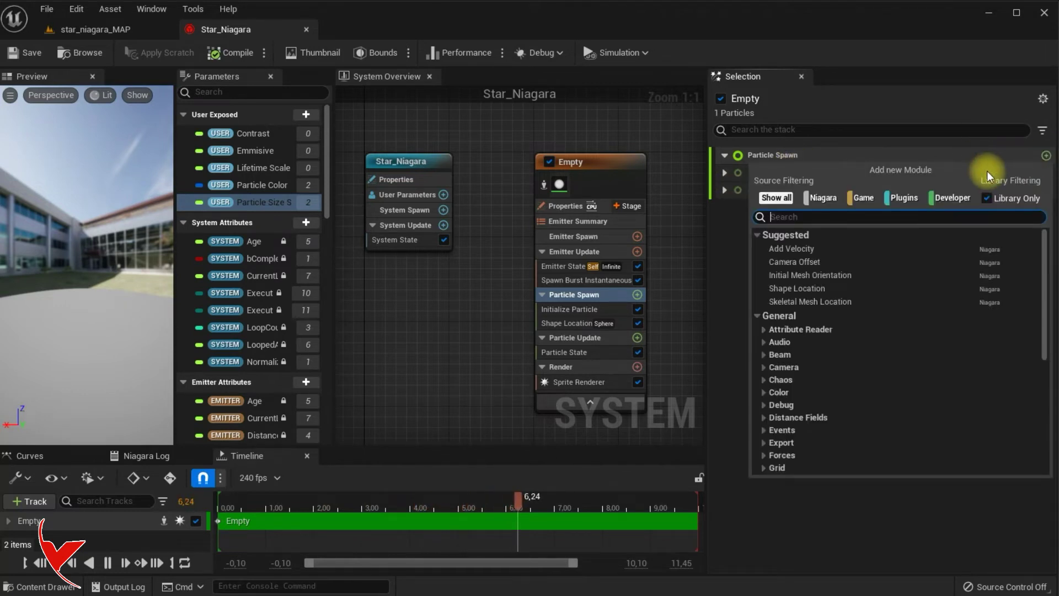
{"action": "type", "text": "dyna"}
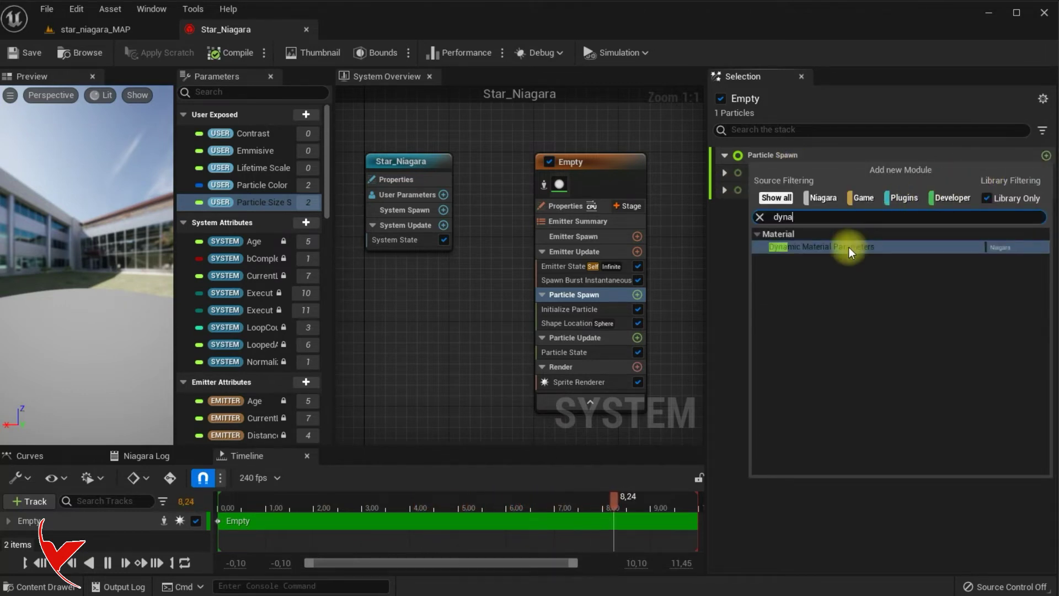
{"action": "left_click", "coordinate": [847, 247]}
Create a new float user parameter named Opacity
{"action": "left_click", "coordinate": [425, 195]}
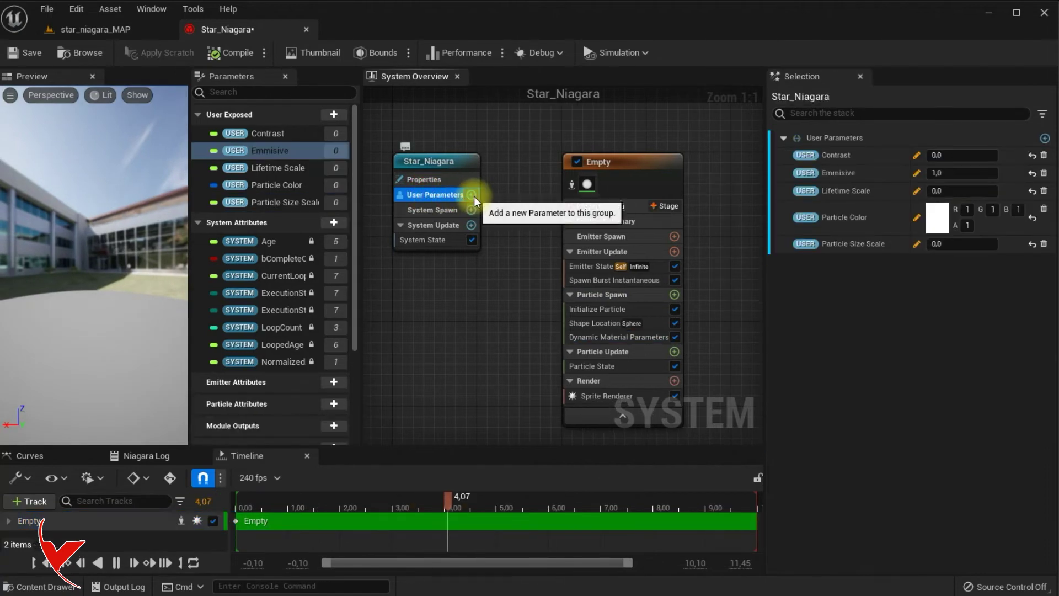
{"action": "left_click", "coordinate": [472, 195]}
{"action": "type", "text": "float"}
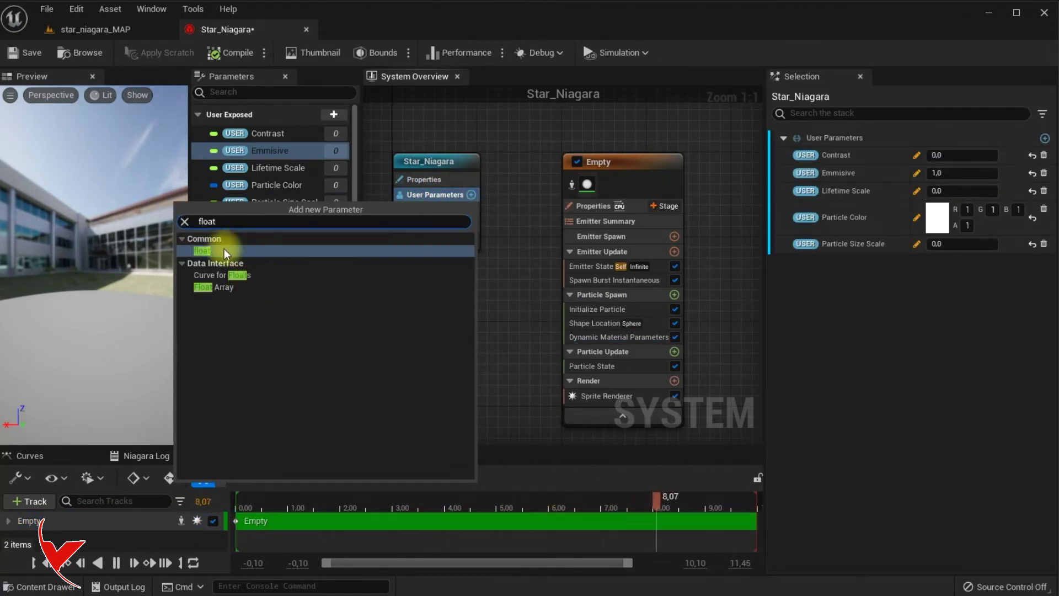
{"action": "left_click", "coordinate": [224, 251]}
{"action": "double_click", "coordinate": [279, 185]}
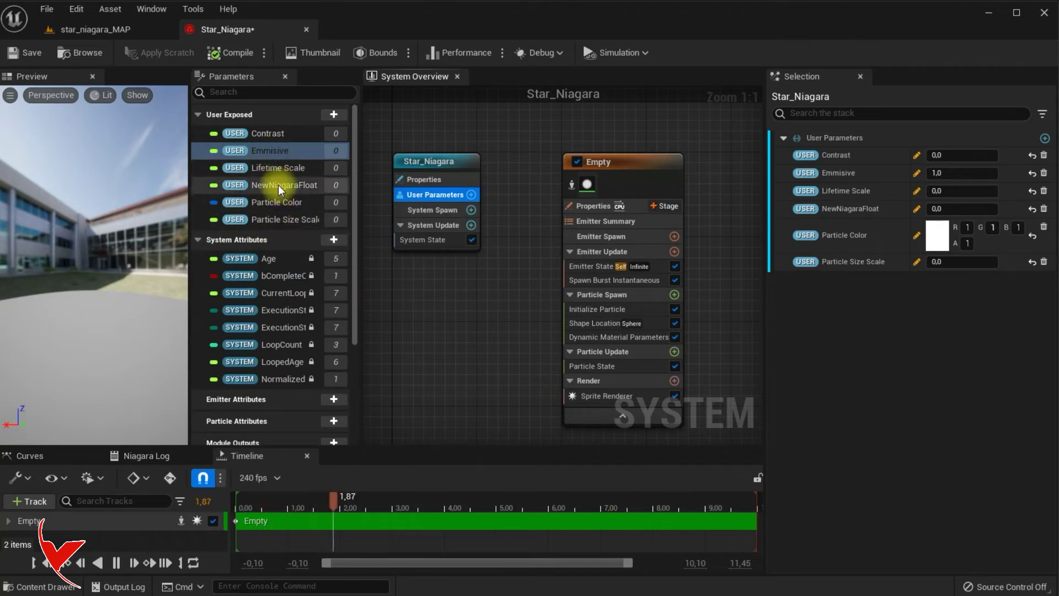
{"action": "type", "text": "Opacity"}
{"action": "key", "text": "Return"}
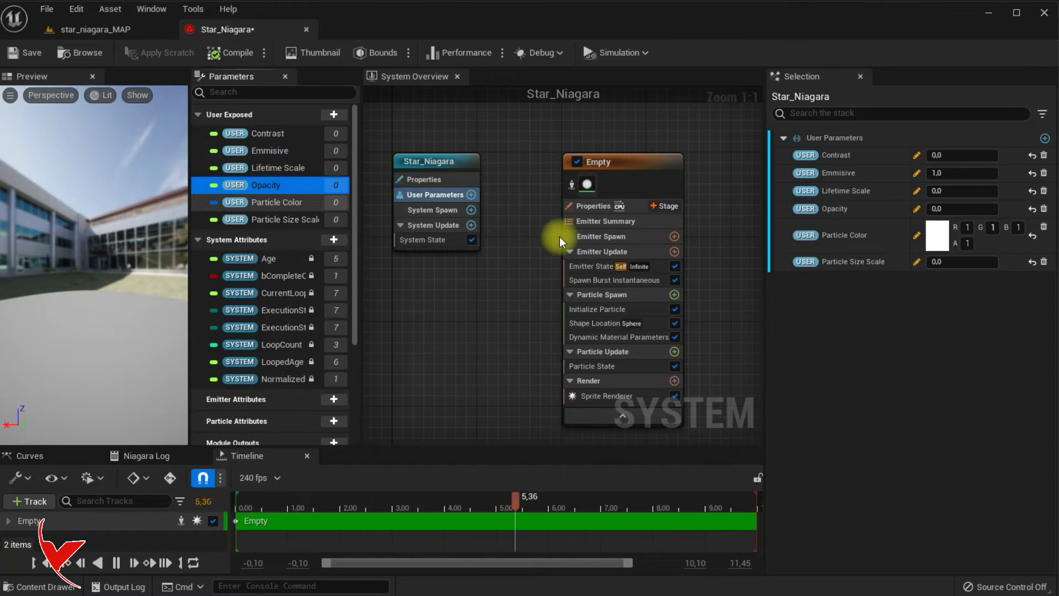
{"action": "left_click", "coordinate": [651, 218]}
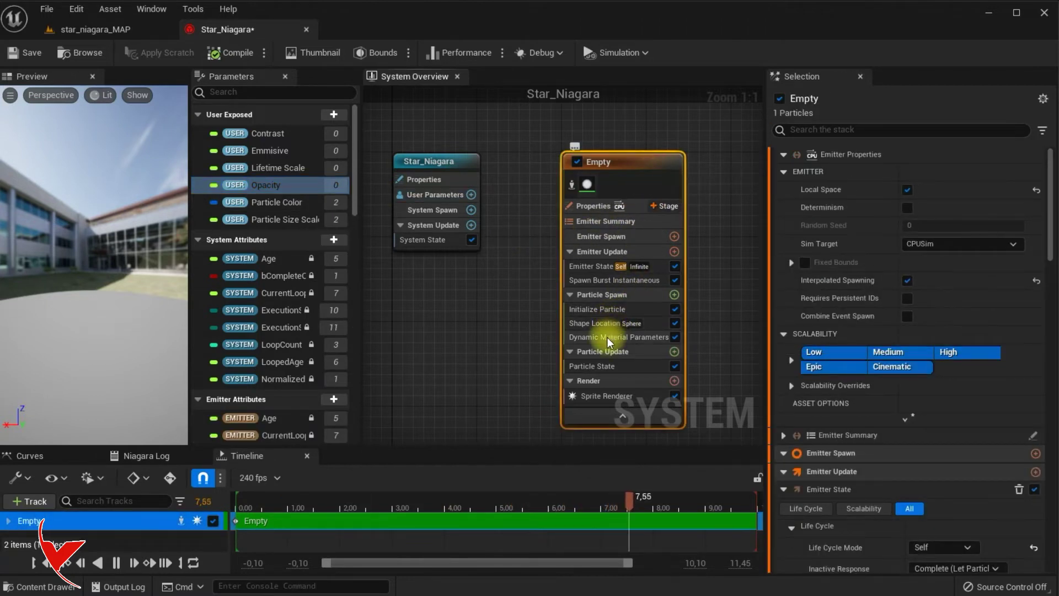
Link dynamic Param0, Param1 and Param2 to USER Opacity, Emmisive and Contrast
{"action": "left_click", "coordinate": [612, 337]}
{"action": "left_click", "coordinate": [1030, 234]}
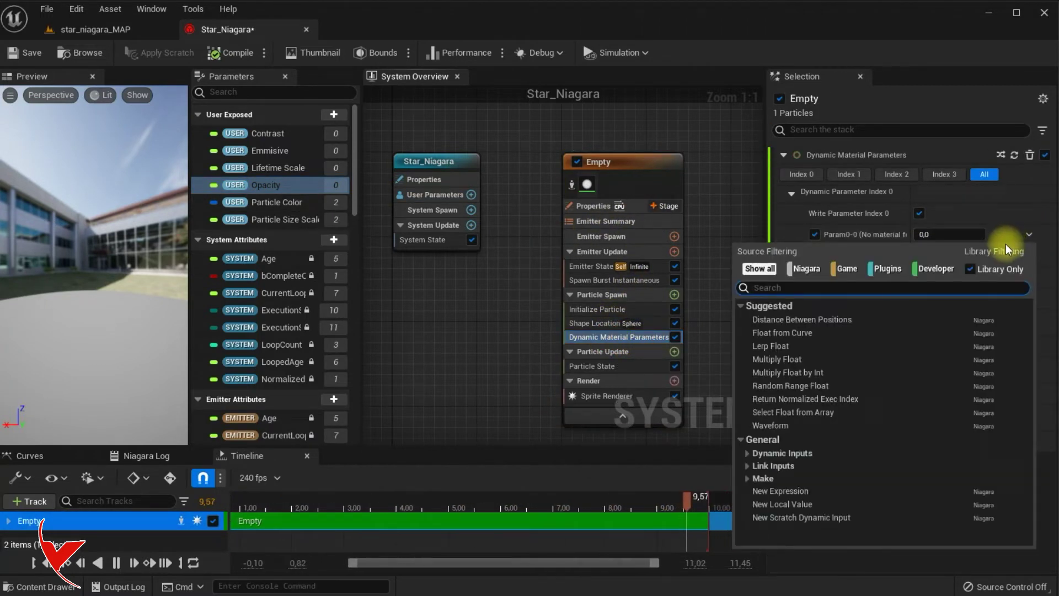
{"action": "type", "text": "opa"}
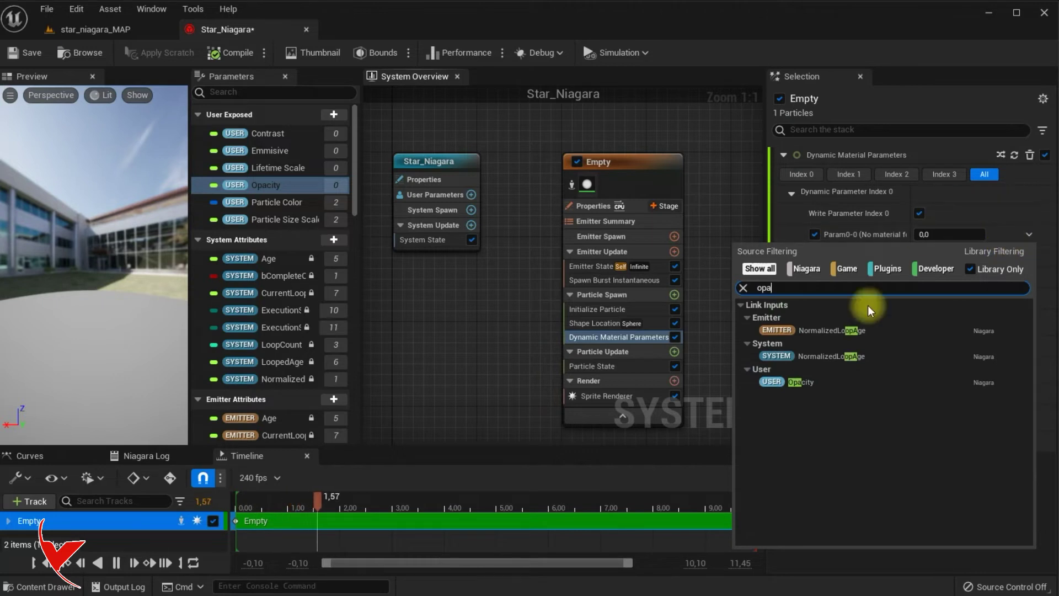
{"action": "left_click", "coordinate": [800, 380]}
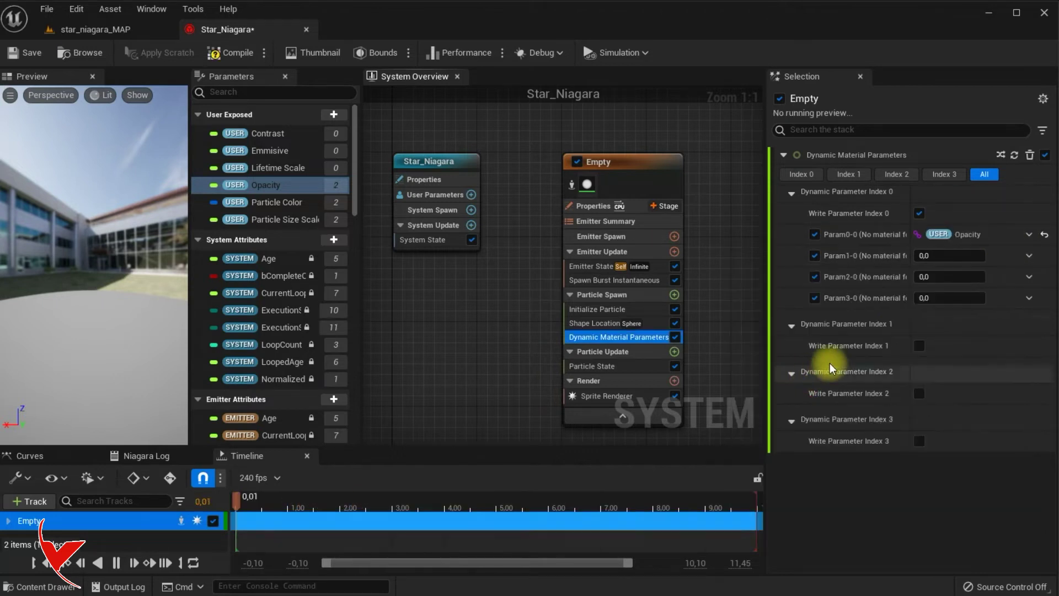
{"action": "left_click", "coordinate": [1030, 255]}
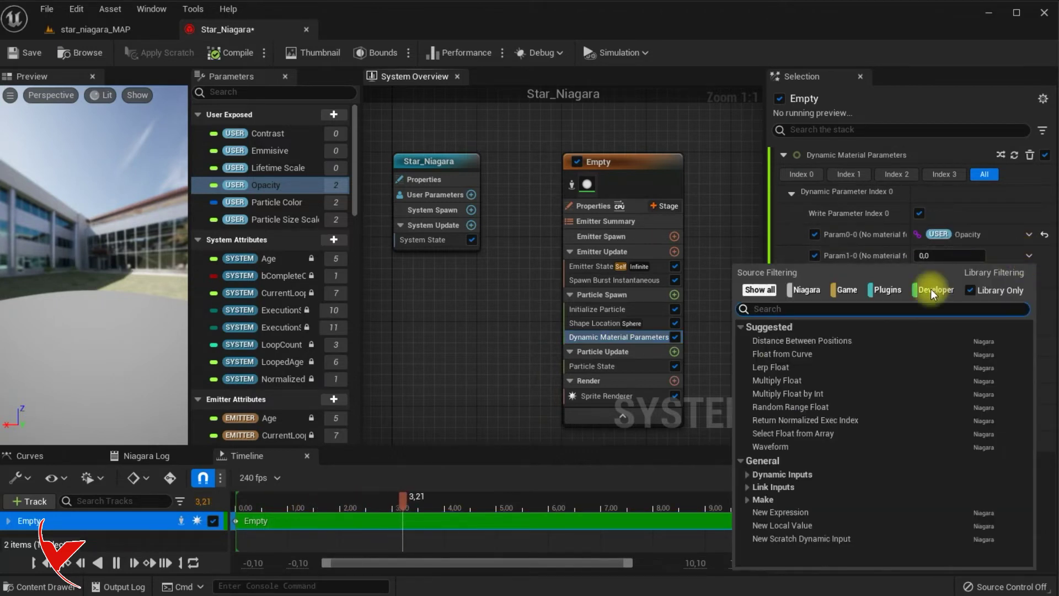
{"action": "type", "text": "user"}
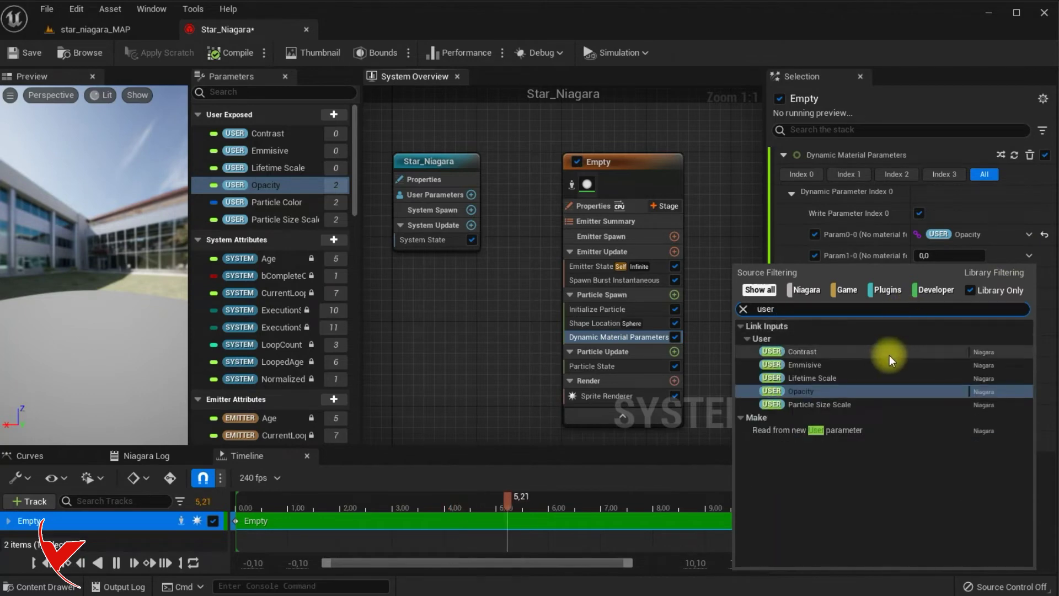
{"action": "left_click", "coordinate": [842, 361]}
{"action": "left_click", "coordinate": [1029, 276]}
{"action": "type", "text": "user"}
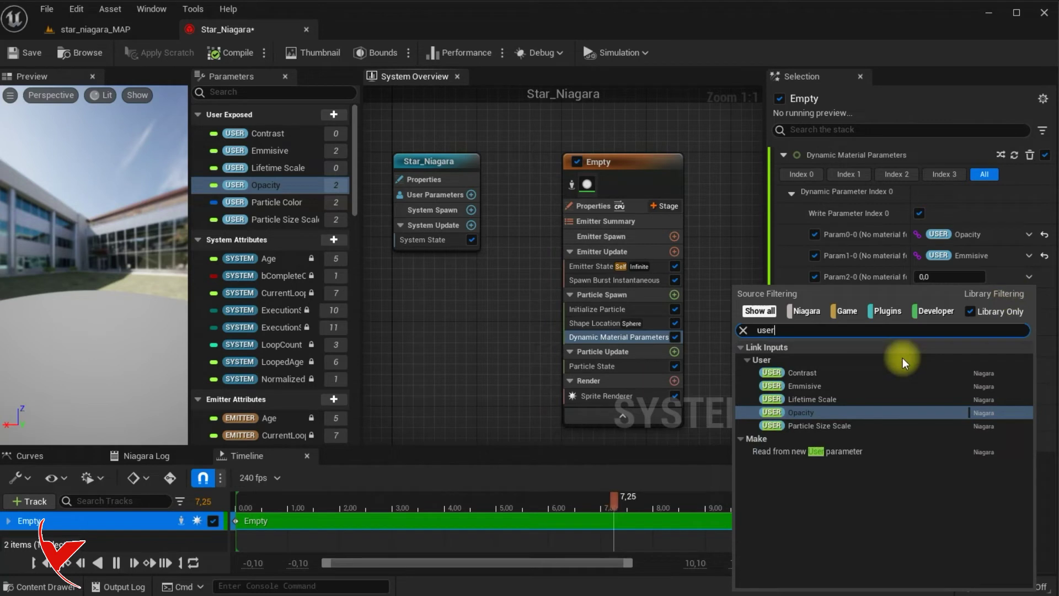
{"action": "left_click", "coordinate": [837, 370]}
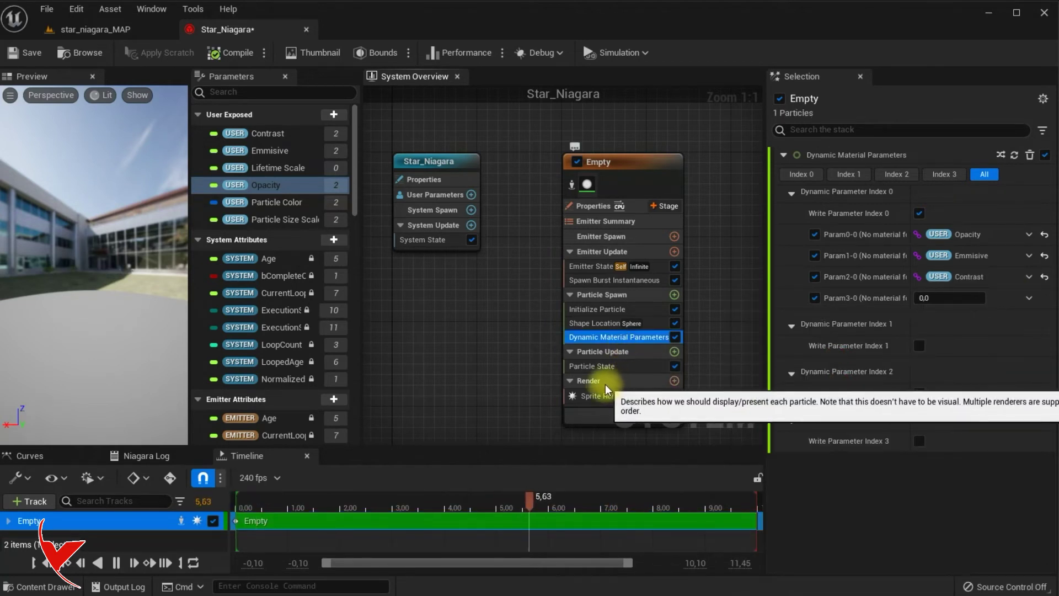
{"action": "left_click", "coordinate": [625, 382]}
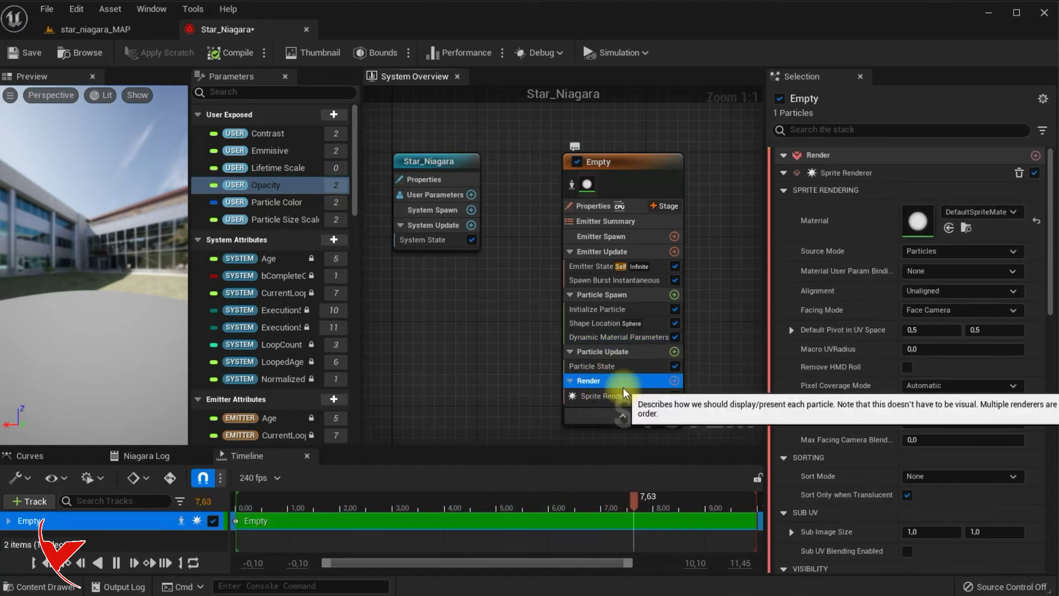
Set the Sprite Renderer material to star_texture_Mat
{"action": "left_click", "coordinate": [973, 213]}
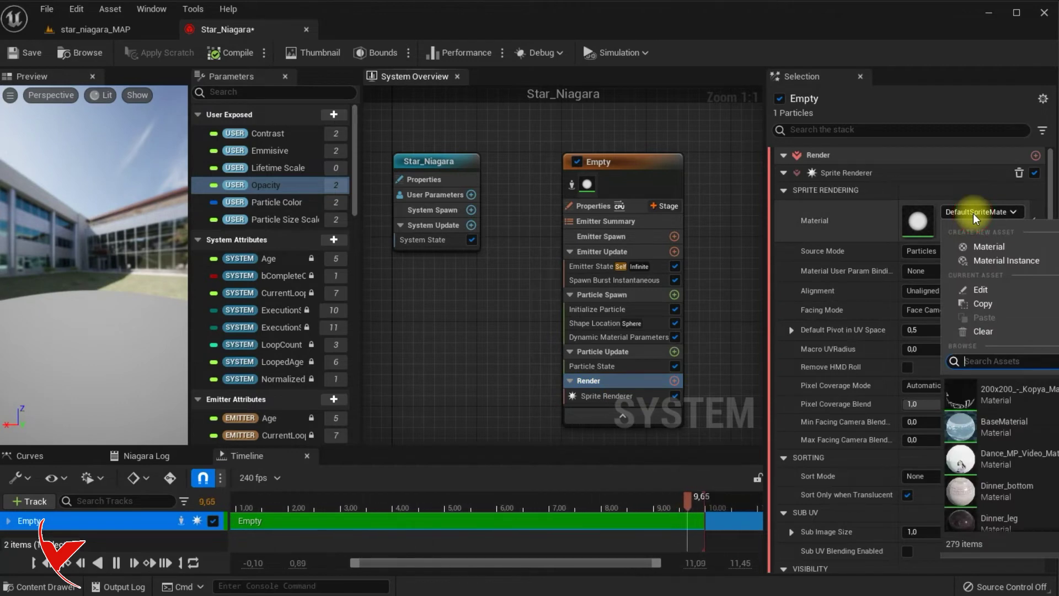
{"action": "left_click", "coordinate": [95, 32]}
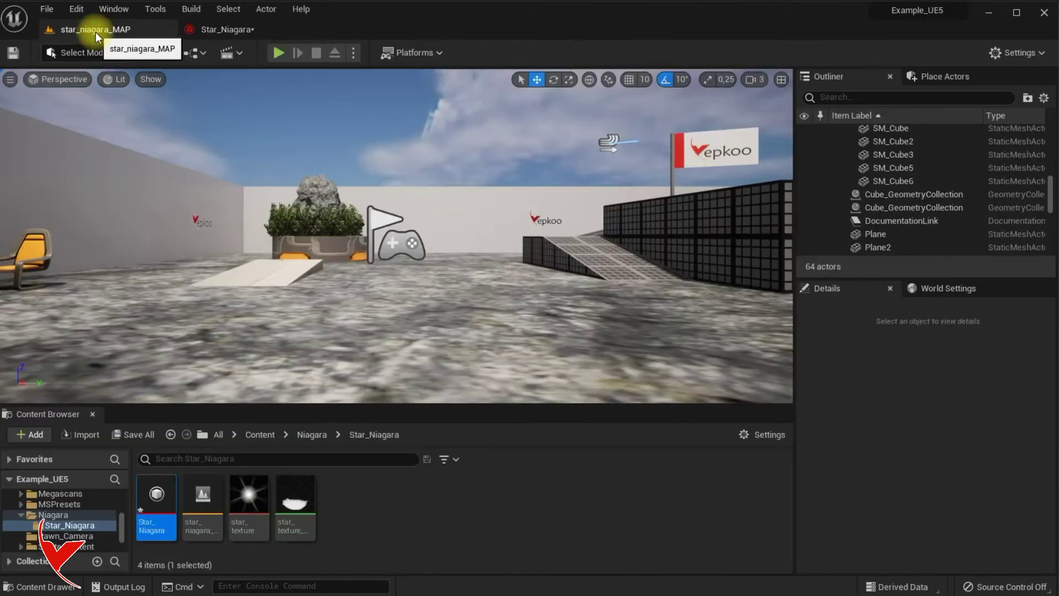
{"action": "left_click", "coordinate": [296, 496]}
{"action": "left_click", "coordinate": [263, 34]}
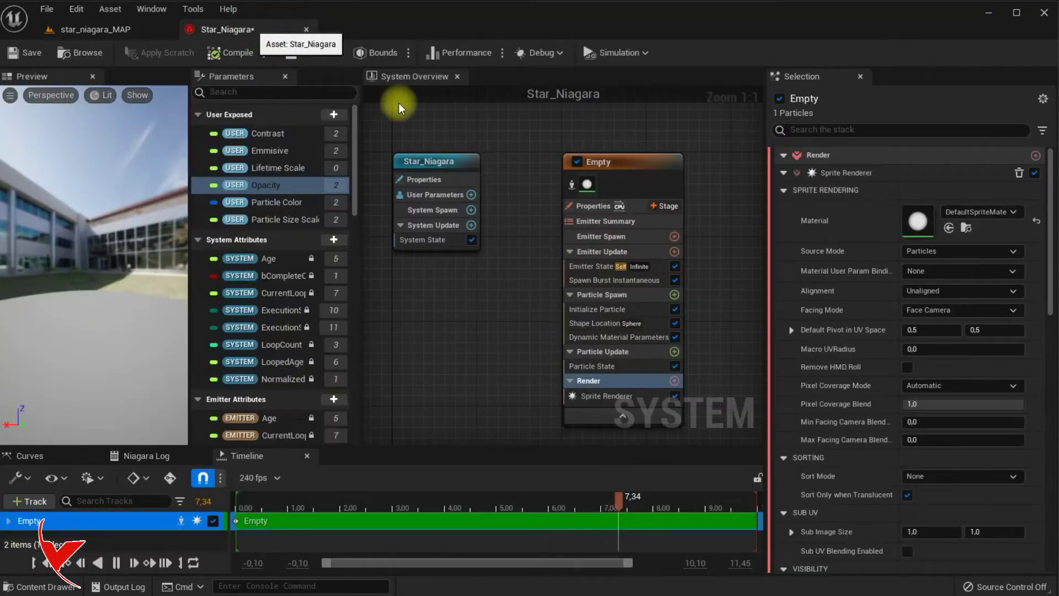
{"action": "left_click", "coordinate": [975, 210]}
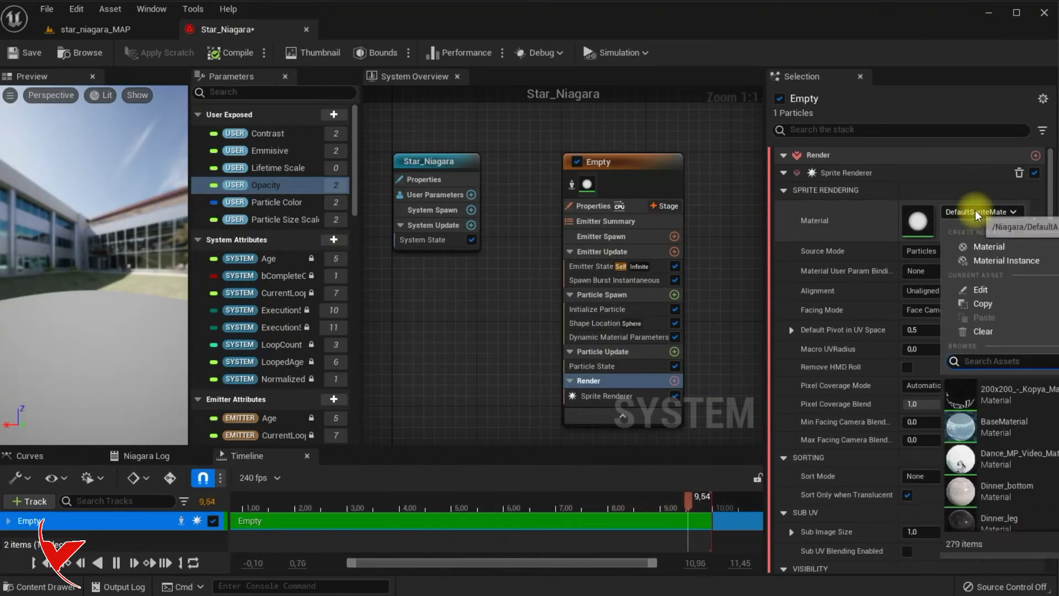
{"action": "type", "text": "star t"}
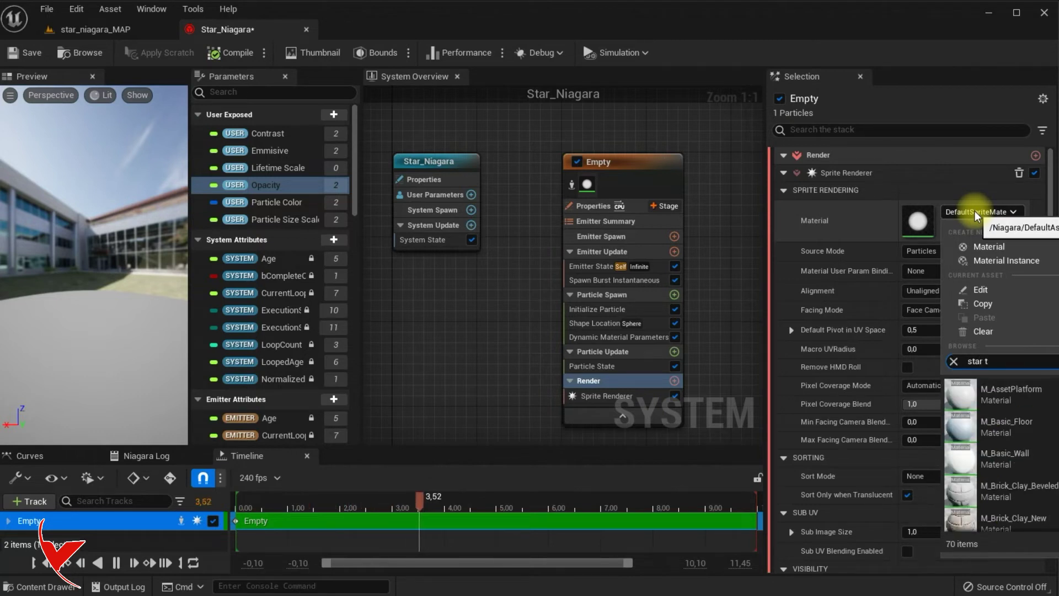
{"action": "type", "text": "ex"}
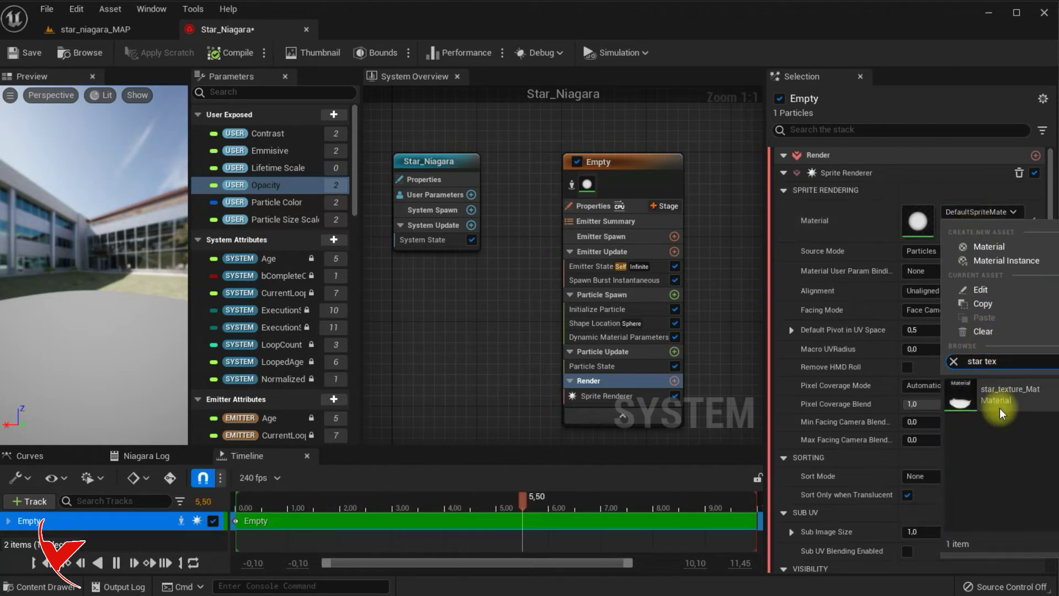
{"action": "left_click", "coordinate": [1000, 409]}
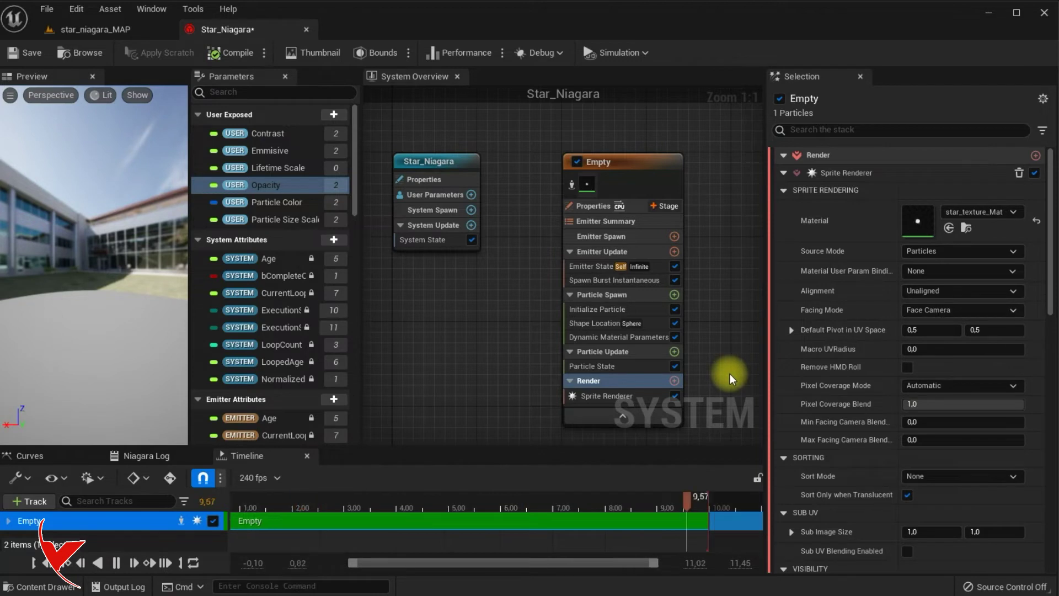
Set the sprite Sort Mode to View Depth and show Star_Niagara's User Parameters
{"action": "left_click", "coordinate": [926, 477]}
{"action": "left_click", "coordinate": [931, 502]}
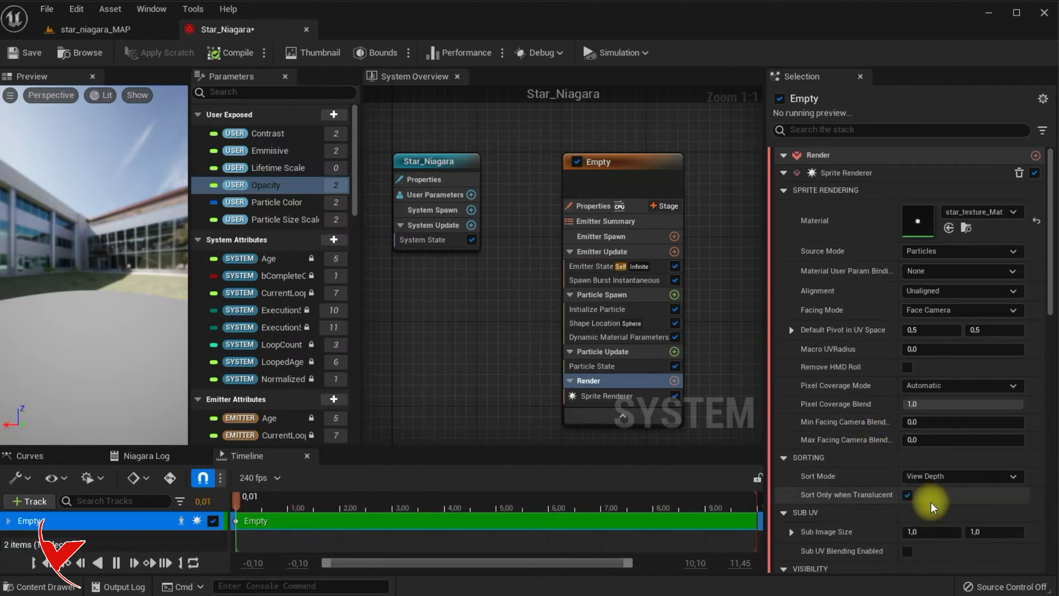
{"action": "scroll", "coordinate": [884, 466], "scroll_direction": "down", "scroll_amount": 5}
{"action": "left_click", "coordinate": [607, 396]}
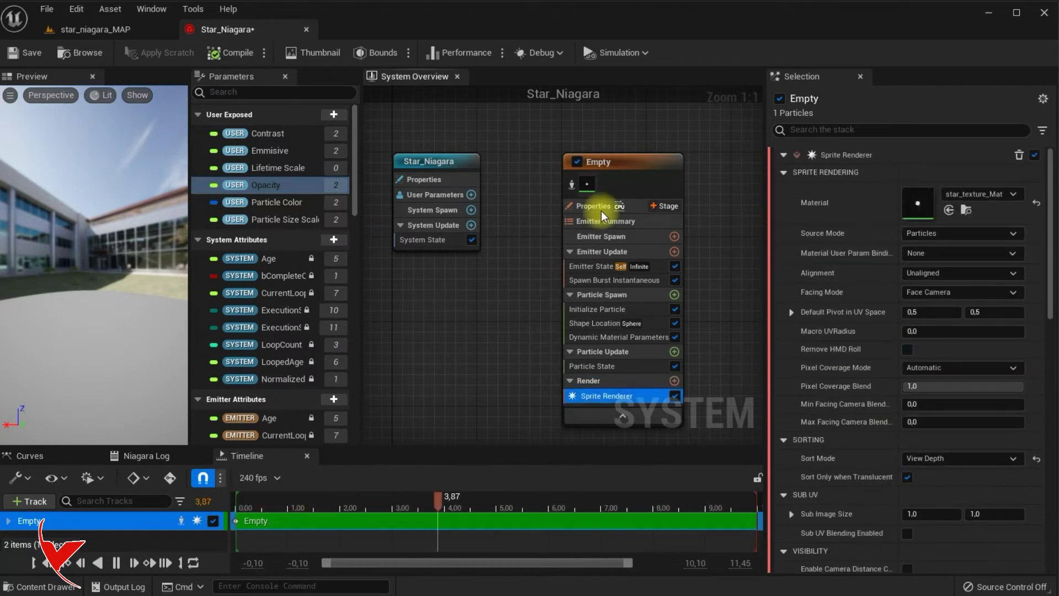
{"action": "left_click", "coordinate": [442, 170]}
{"action": "left_click", "coordinate": [433, 194]}
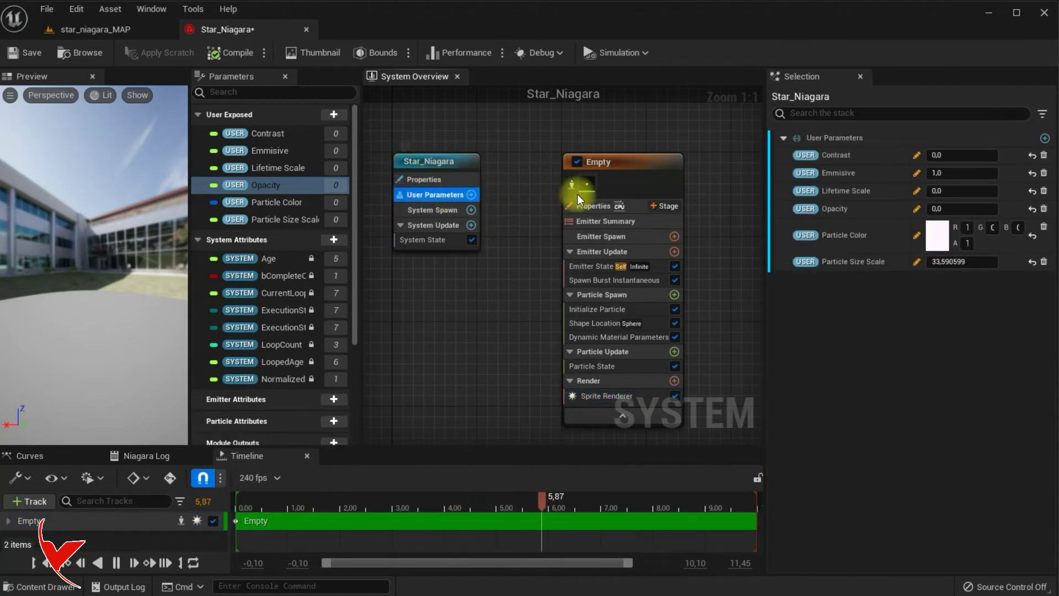
Change the Opacity user parameter from 0,0 to 1,0 and save Star_Niagara
{"action": "left_click", "coordinate": [937, 208]}
{"action": "type", "text": "1"}
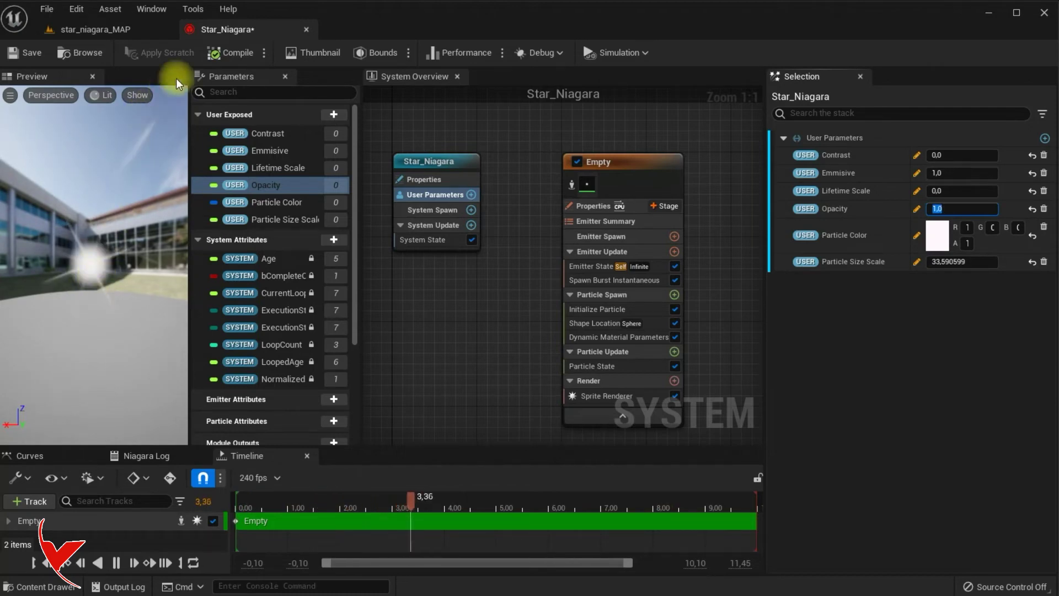
{"action": "left_click", "coordinate": [29, 55]}
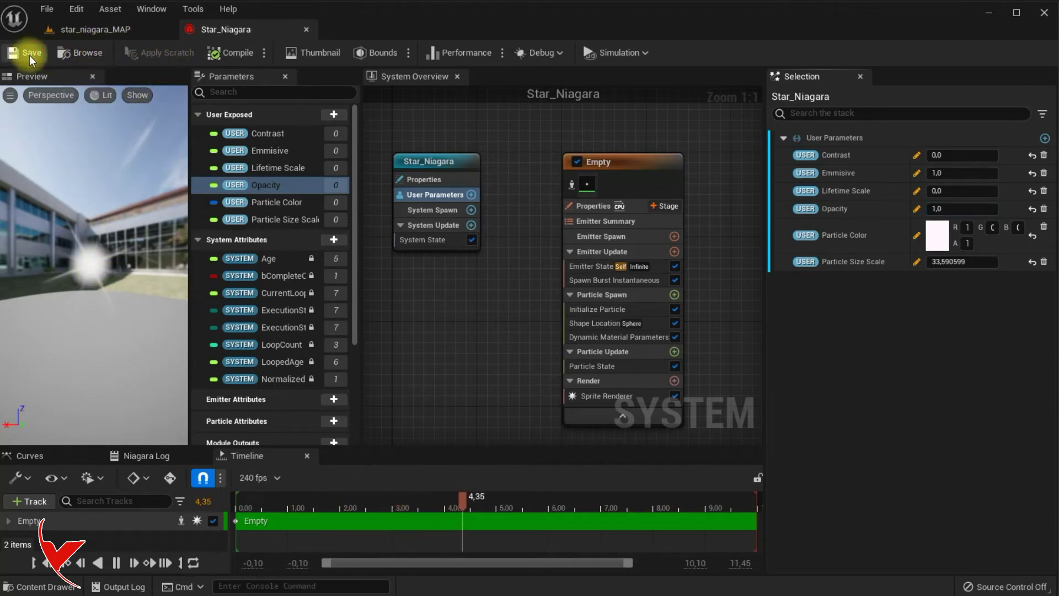
Place Star_Niagara in star_niagara_MAP above the ground and simulate the level
{"action": "left_click", "coordinate": [108, 23]}
{"action": "left_click_drag", "start_coordinate": [154, 488], "coordinate": [409, 325]}
{"action": "left_click_drag", "start_coordinate": [458, 283], "coordinate": [458, 99]}
{"action": "left_click", "coordinate": [355, 52]}
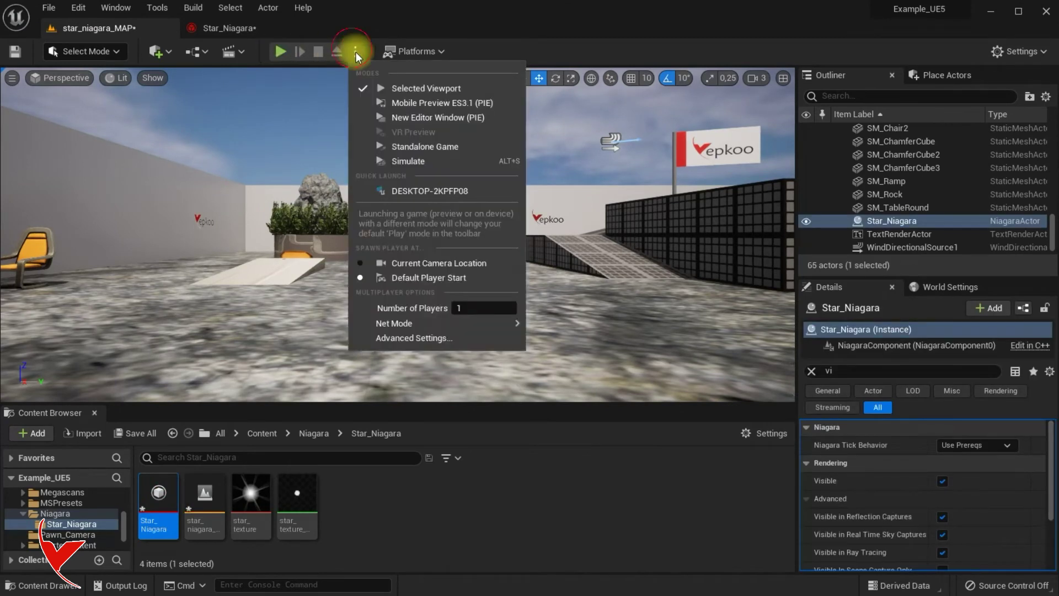
{"action": "left_click", "coordinate": [436, 163]}
{"action": "left_click_drag", "start_coordinate": [495, 147], "coordinate": [502, 167]}
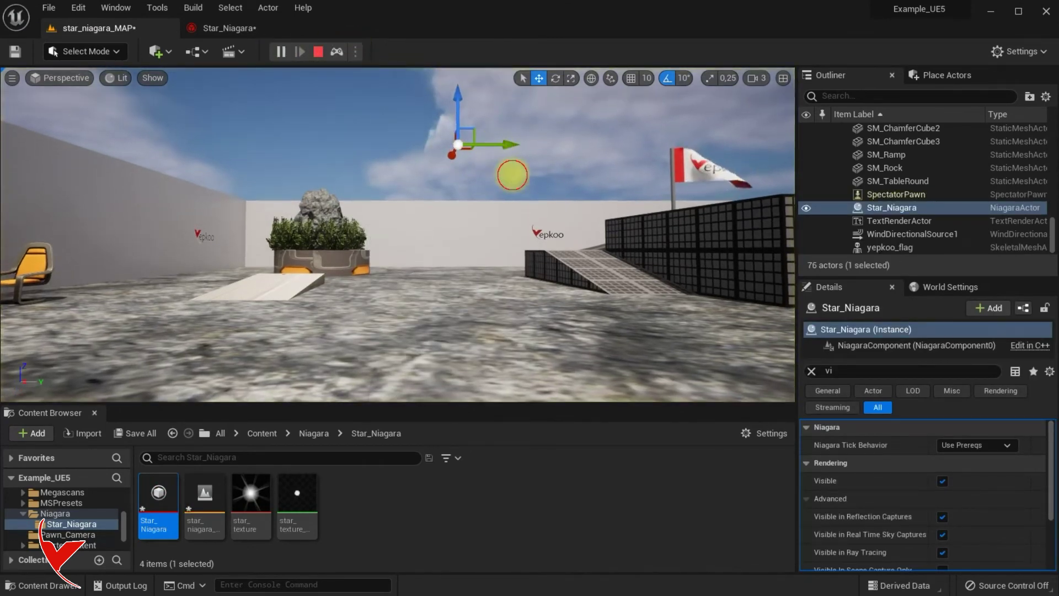
{"action": "left_click", "coordinate": [502, 167]}
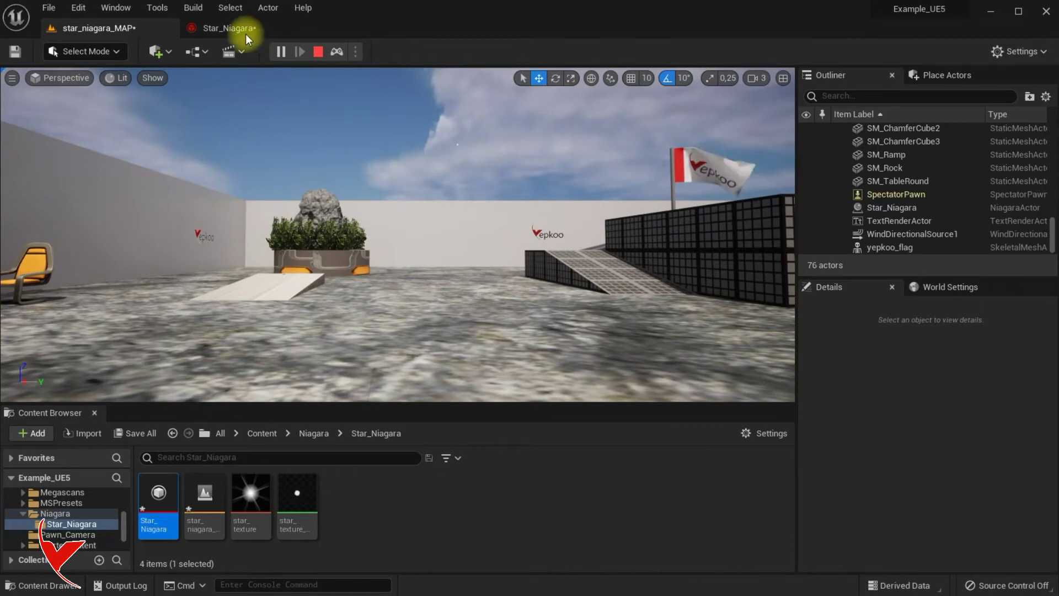
Set Particle Size Scale to 50 and save the Star_Niagara asset
{"action": "left_click", "coordinate": [243, 32]}
{"action": "left_click", "coordinate": [971, 264]}
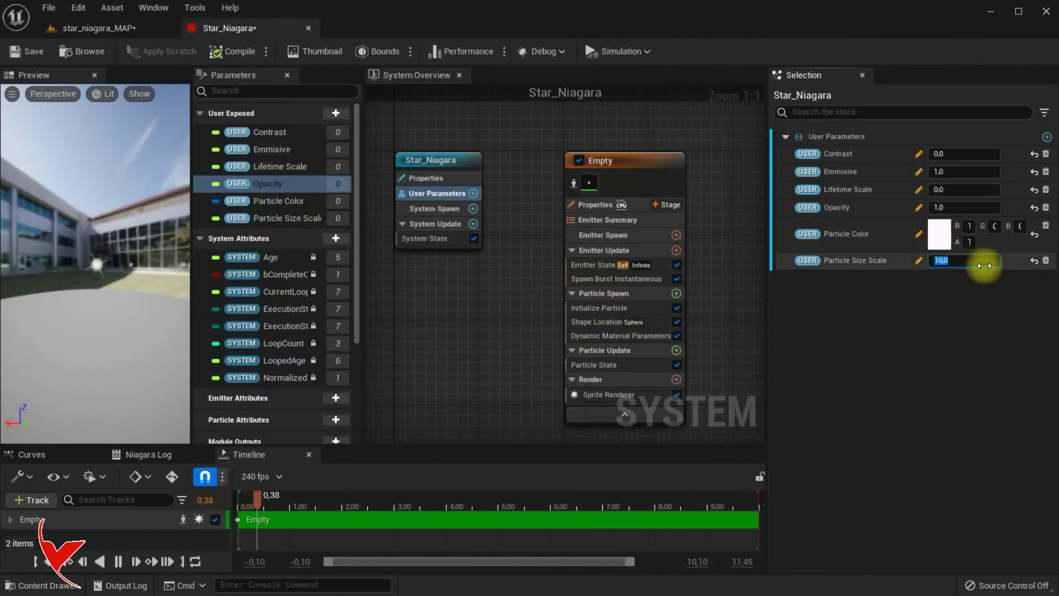
{"action": "type", "text": "50"}
{"action": "key", "text": "Return"}
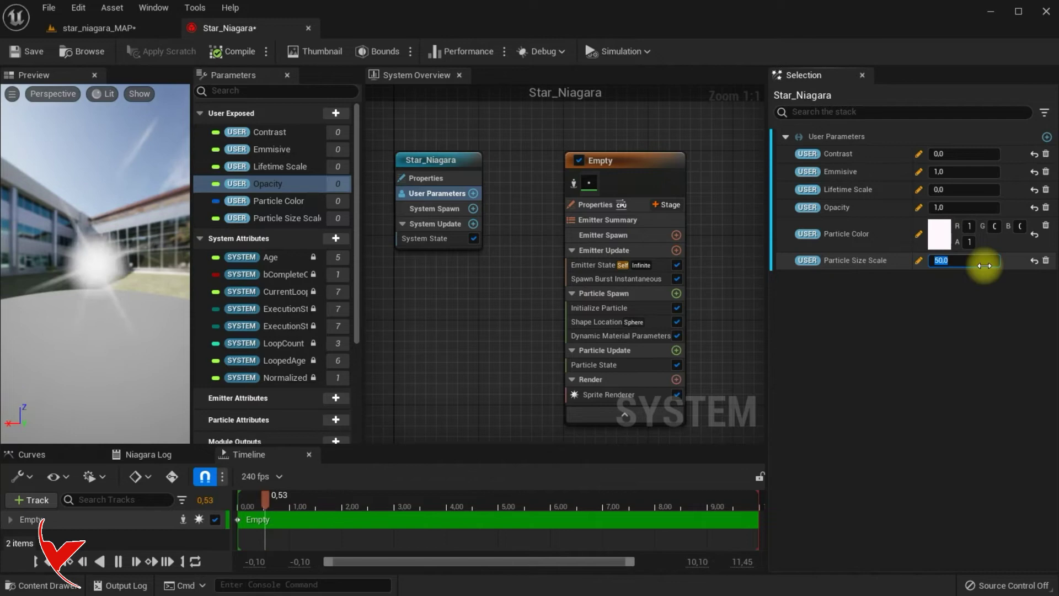
{"action": "left_click", "coordinate": [30, 51]}
Play-test star_niagara_MAP to check the glowing star, then stop
{"action": "left_click", "coordinate": [101, 30]}
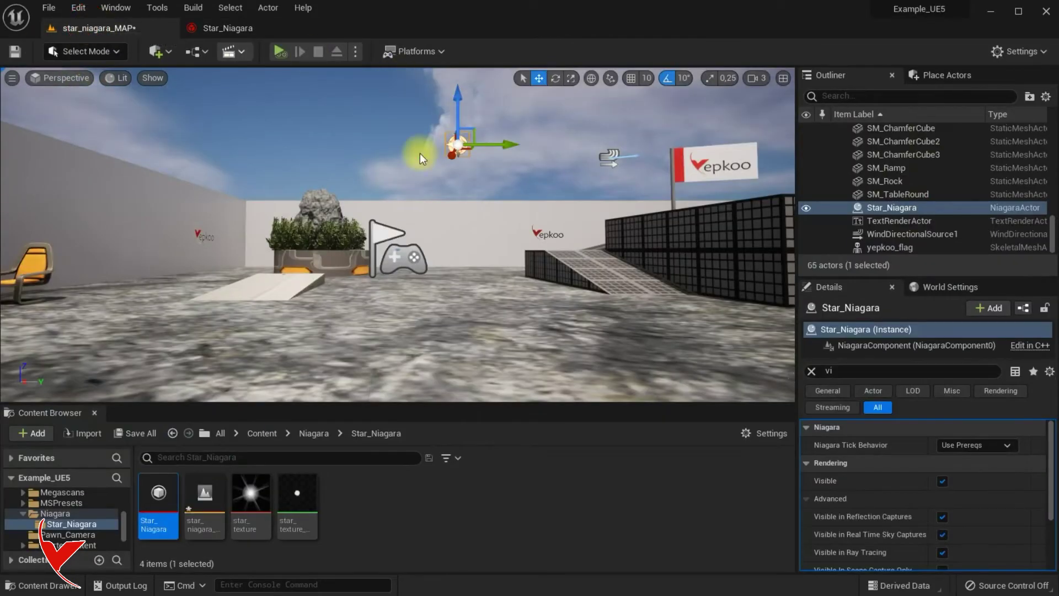
{"action": "left_click", "coordinate": [362, 136]}
{"action": "left_click", "coordinate": [275, 51]}
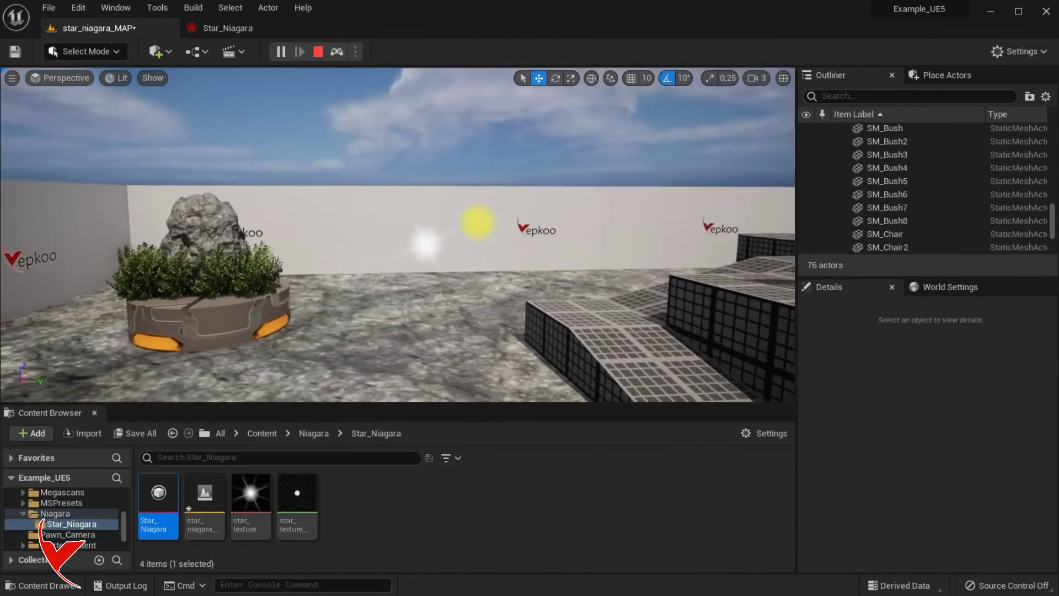
{"action": "key", "text": "Escape"}
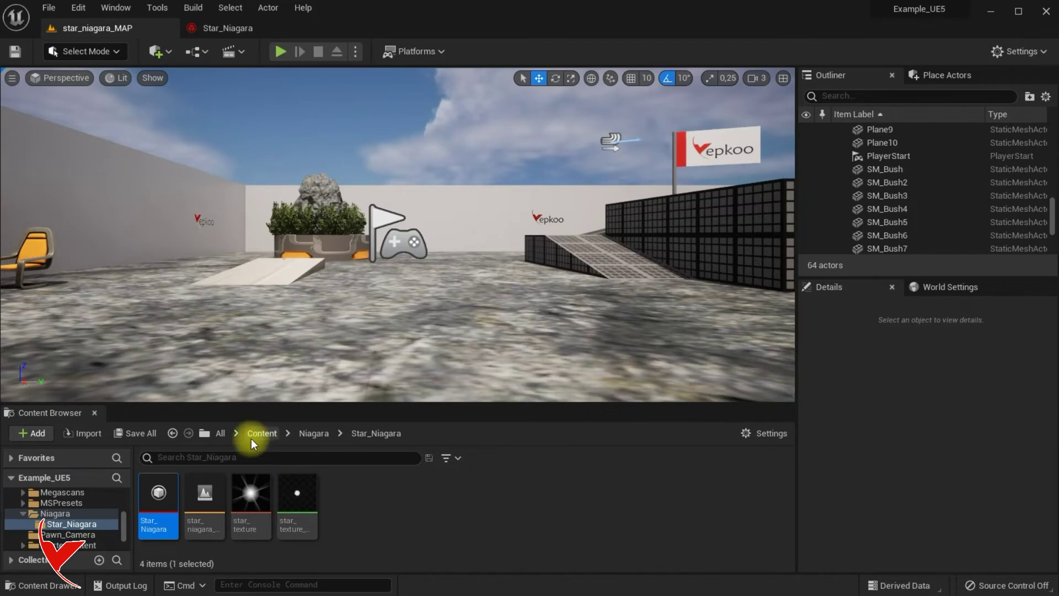
{"action": "left_click", "coordinate": [250, 439]}
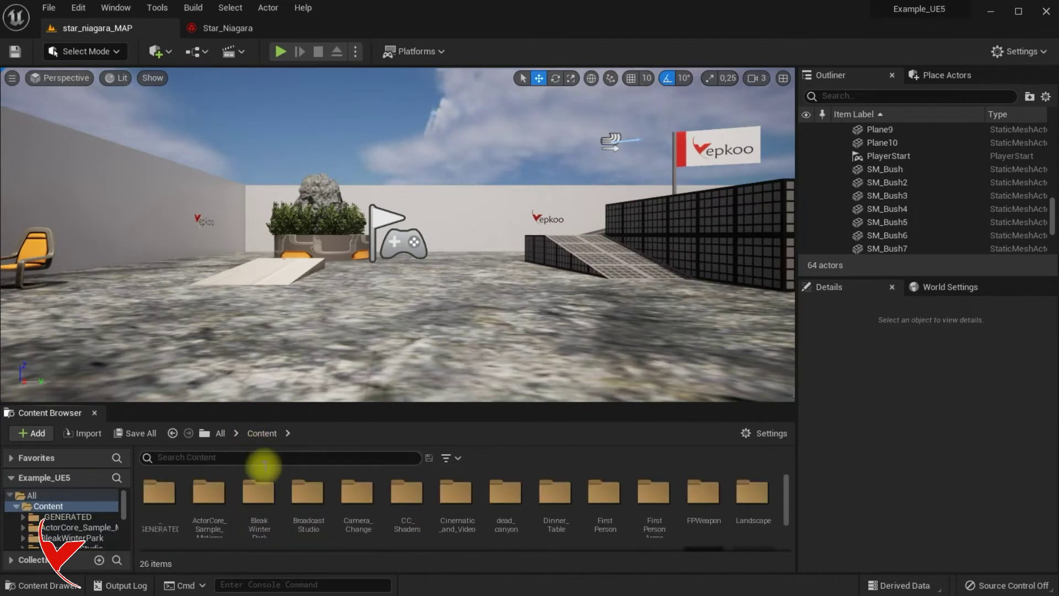
Place SM_BS_Rack_Spotlight_01 from BroadcastStudio > Meshes above the scene
{"action": "double_click", "coordinate": [309, 499]}
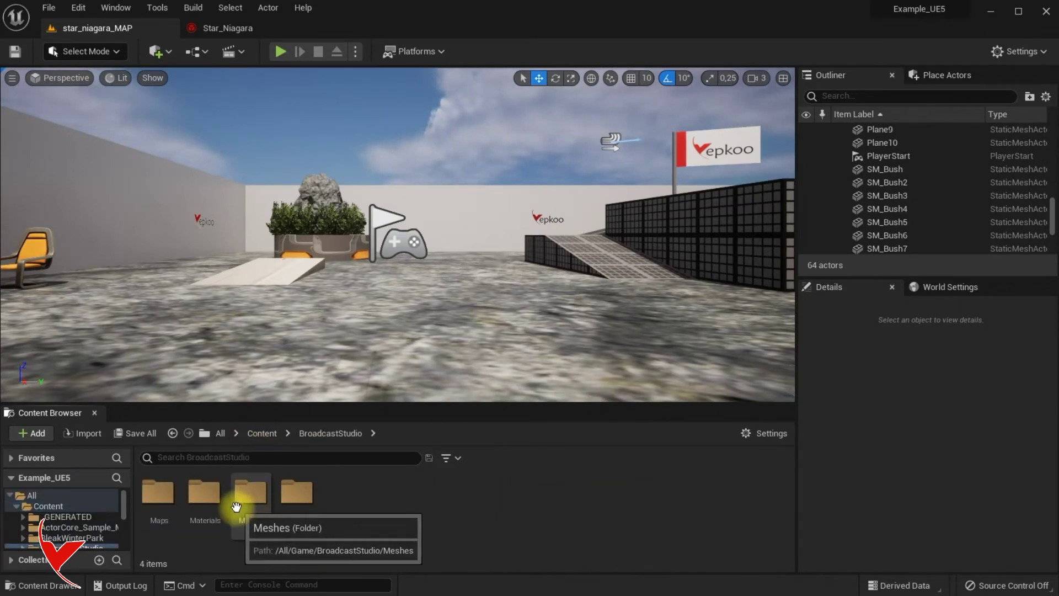
{"action": "double_click", "coordinate": [257, 506]}
{"action": "scroll", "coordinate": [552, 529], "scroll_direction": "down", "scroll_amount": 2}
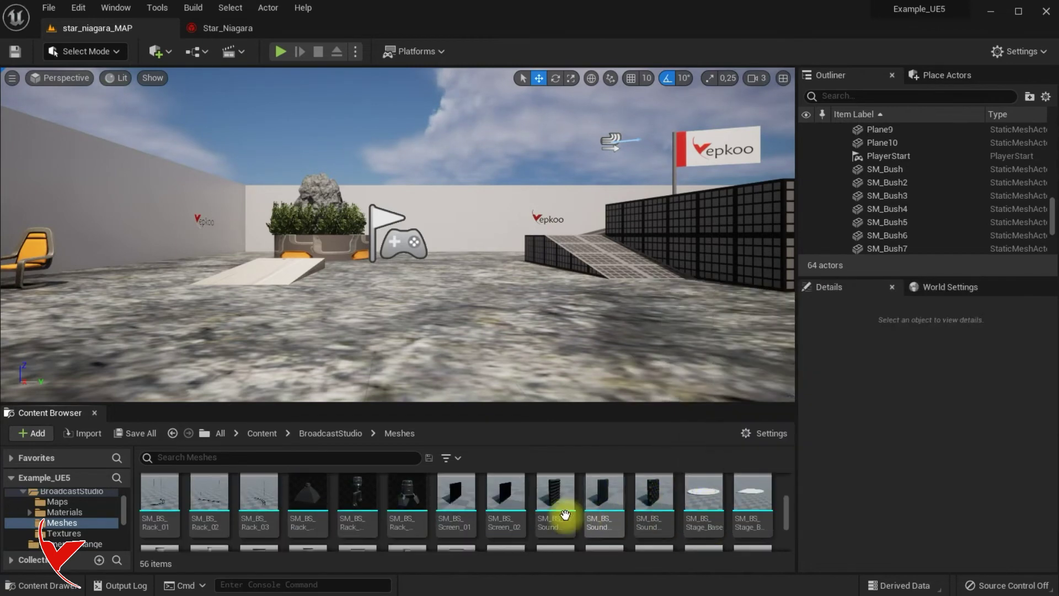
{"action": "mouse_move", "coordinate": [408, 510]}
{"action": "left_mouse_down"}
{"action": "mouse_move", "coordinate": [467, 295]}
{"action": "mouse_move", "coordinate": [473, 132]}
{"action": "left_mouse_up"}
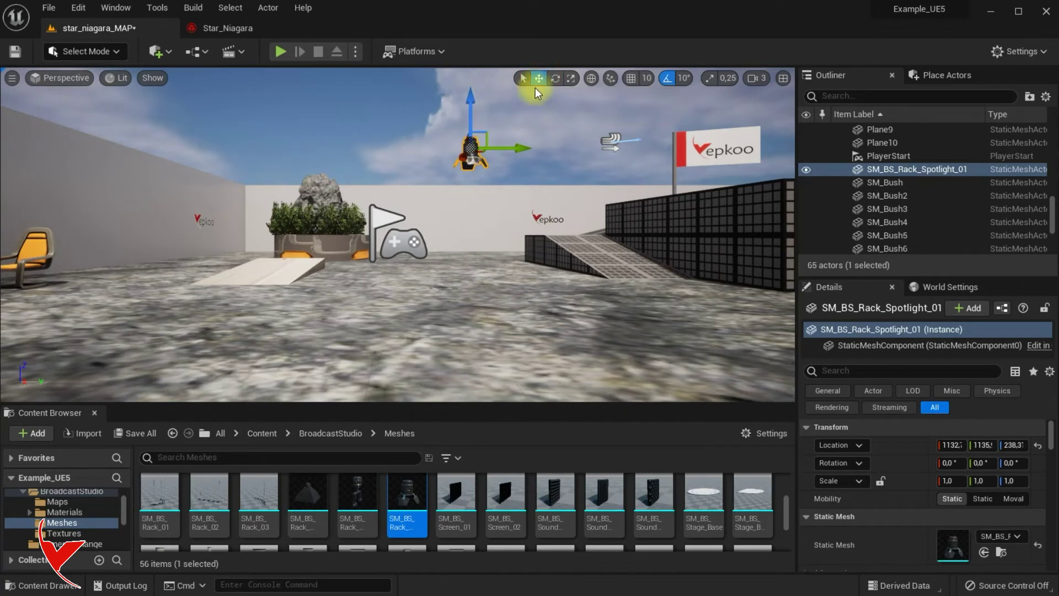
Tilt the rack spotlight downward to about -70 degrees
{"action": "left_click_drag", "start_coordinate": [487, 109], "coordinate": [484, 16]}
{"action": "left_click_drag", "start_coordinate": [466, 243], "coordinate": [475, 234]}
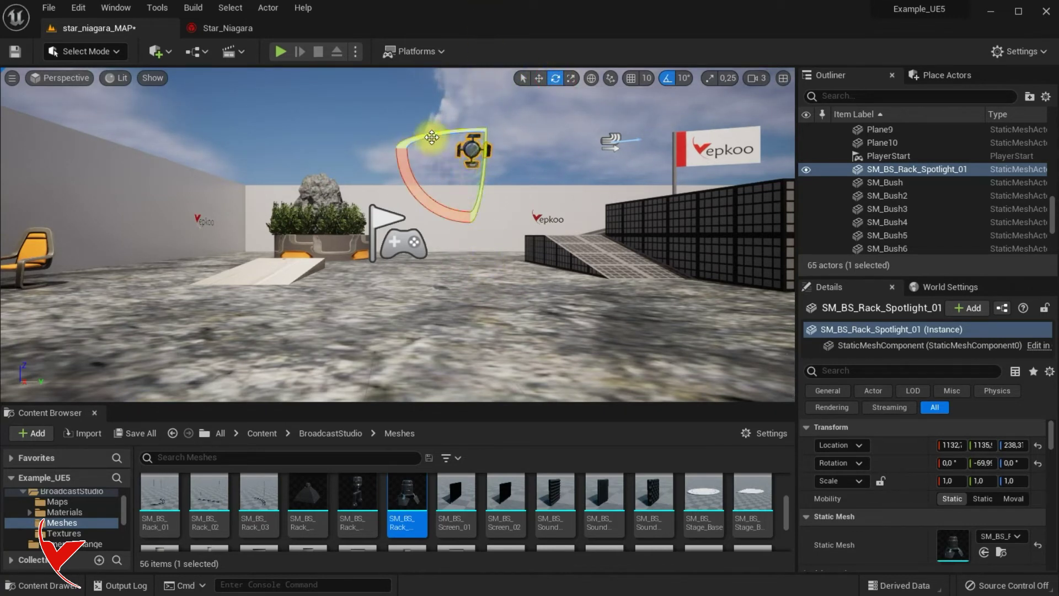
{"action": "left_click", "coordinate": [487, 153]}
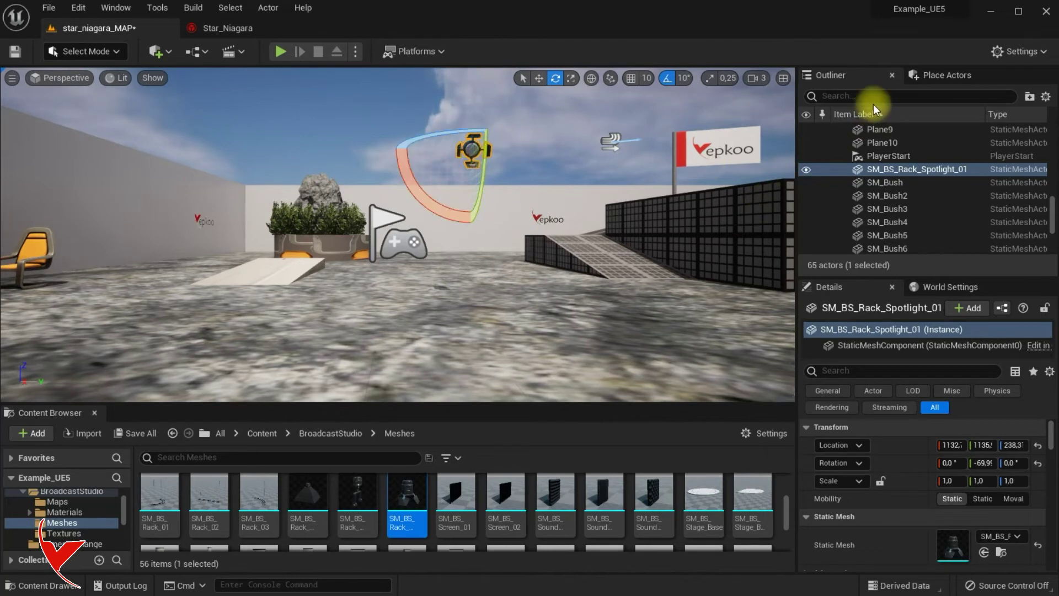
Add a Rect Light from Place Actors and move it onto the spotlight's lens
{"action": "left_click", "coordinate": [940, 73]}
{"action": "left_click", "coordinate": [879, 94]}
{"action": "type", "text": "rec"}
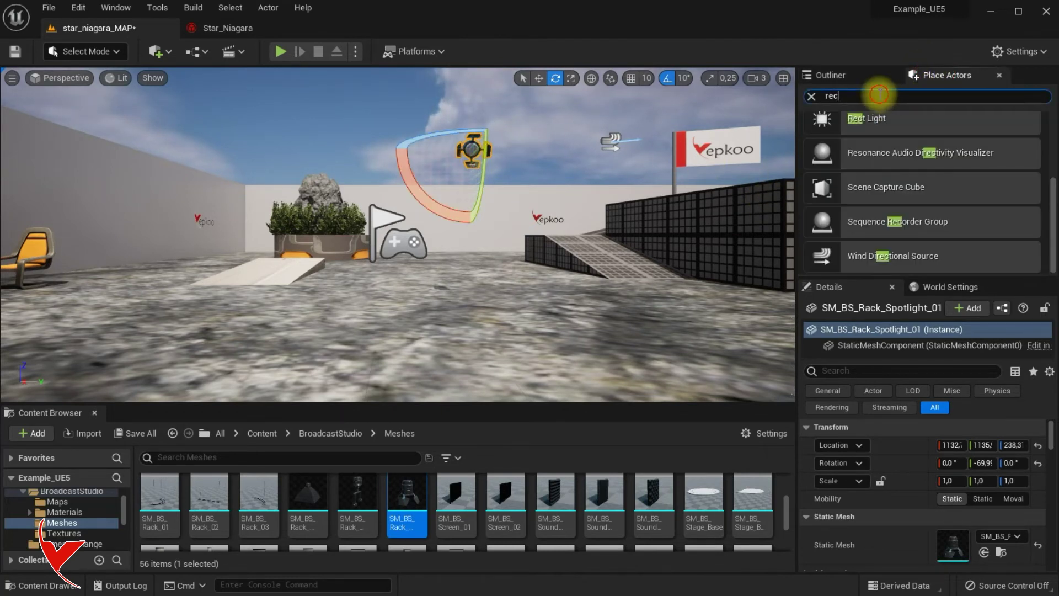
{"action": "mouse_move", "coordinate": [878, 127]}
{"action": "left_mouse_down"}
{"action": "mouse_move", "coordinate": [475, 163]}
{"action": "mouse_move", "coordinate": [484, 153]}
{"action": "left_mouse_up"}
{"action": "left_click", "coordinate": [539, 78]}
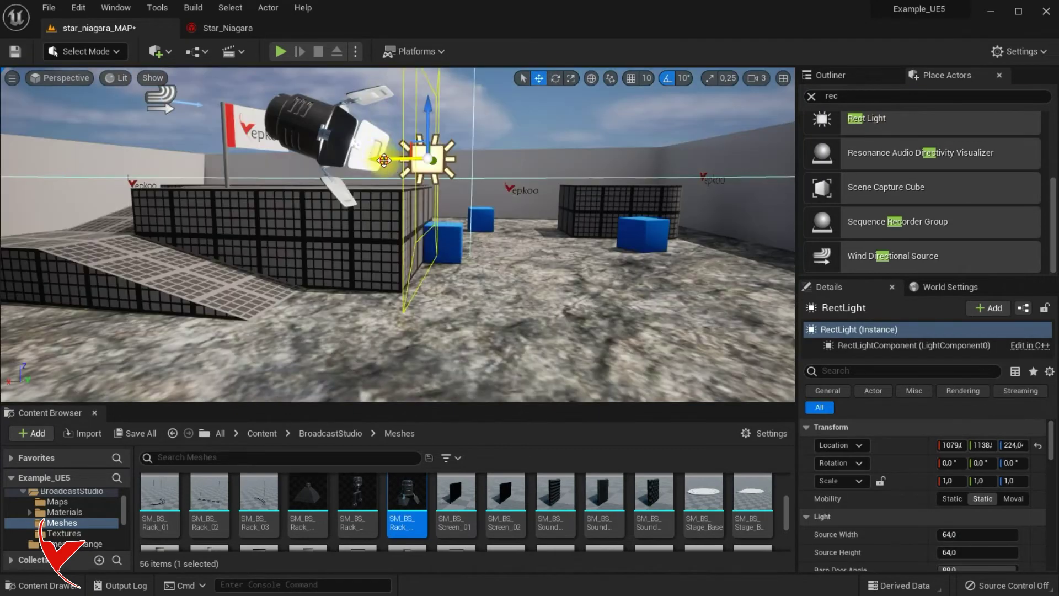
{"action": "left_click_drag", "start_coordinate": [480, 113], "coordinate": [357, 160]}
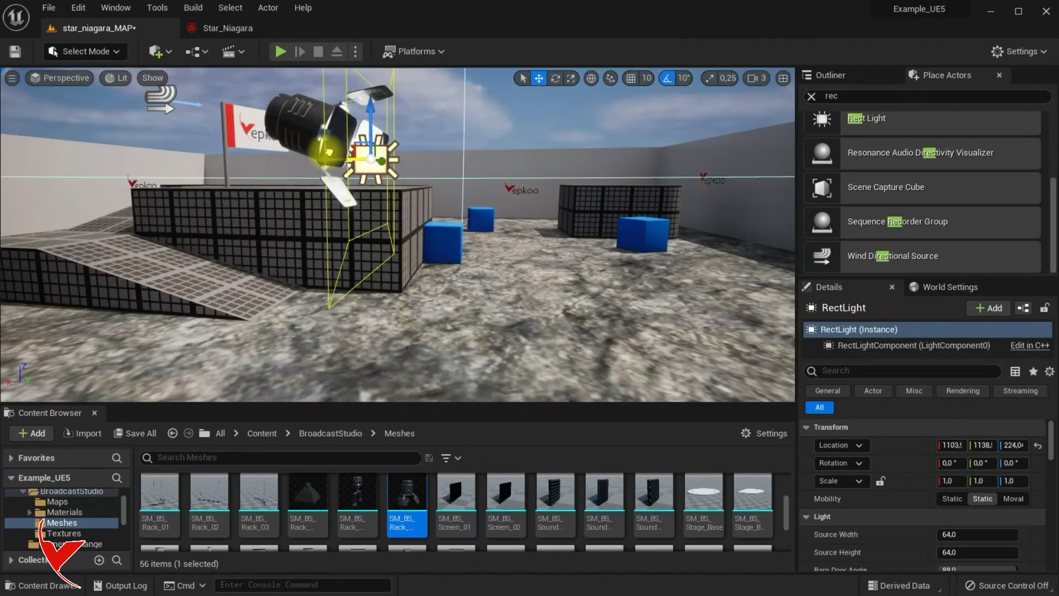
Attach the Rect Light to SM_BS_Rack_Spotlight_01 and run a quick play test
{"action": "left_click", "coordinate": [891, 73]}
{"action": "left_click_drag", "start_coordinate": [894, 170], "coordinate": [890, 188]}
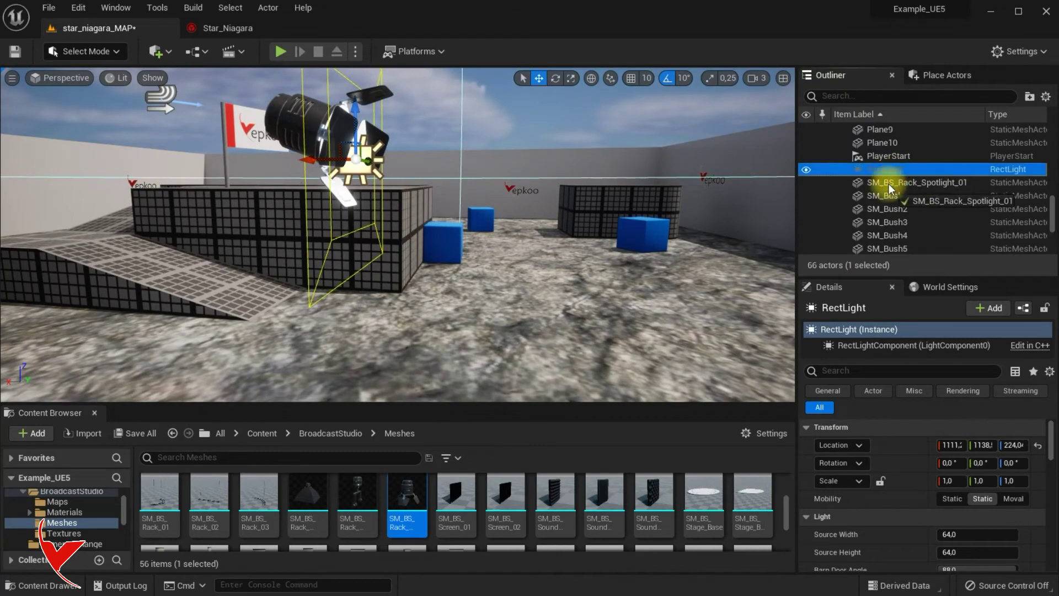
{"action": "left_click", "coordinate": [577, 194]}
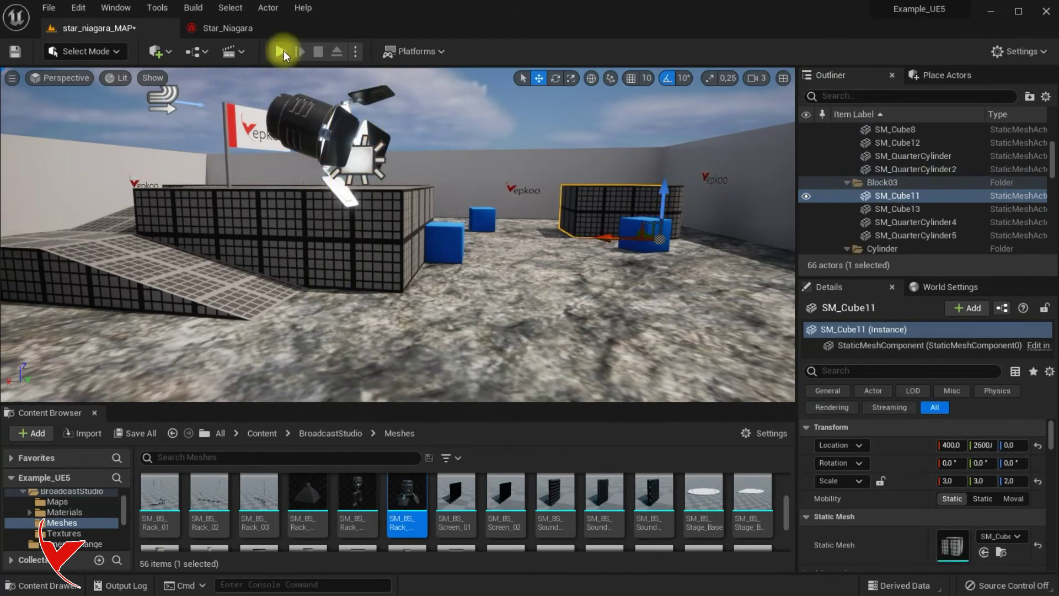
{"action": "left_click", "coordinate": [283, 51]}
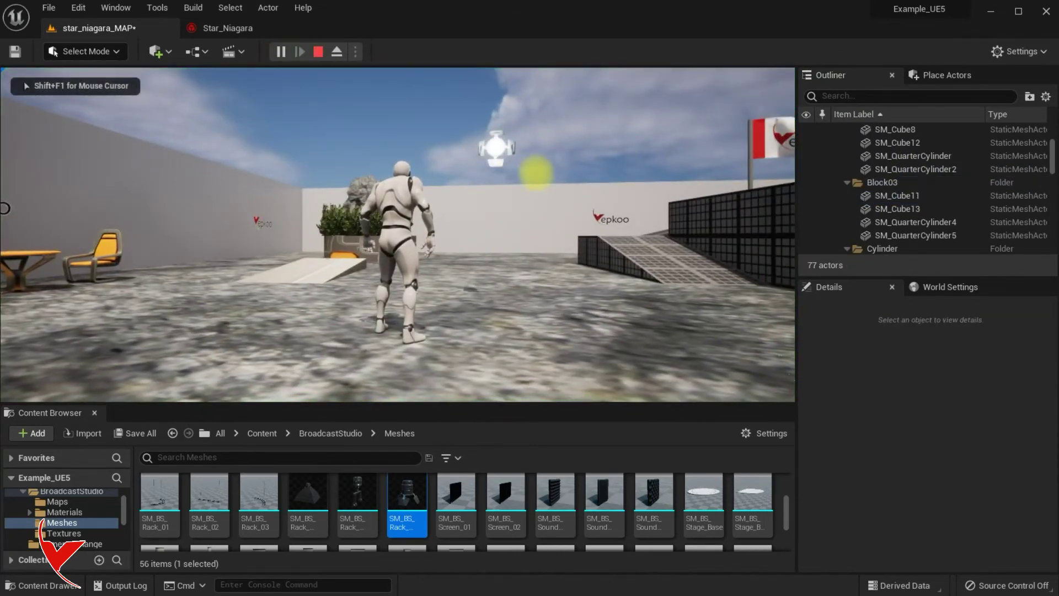
{"action": "key", "text": "Escape"}
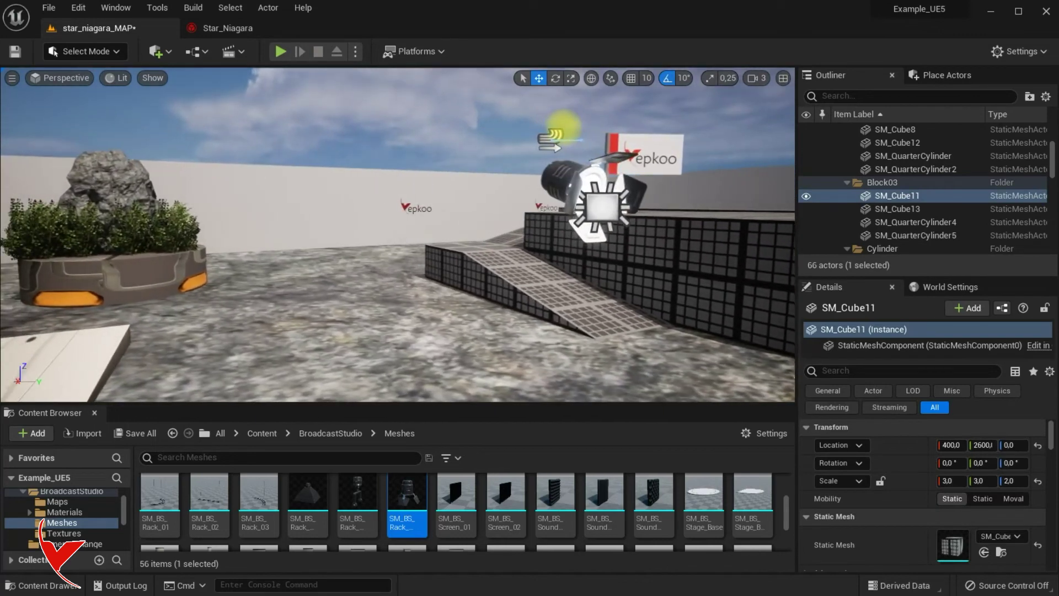
{"action": "left_click", "coordinate": [257, 434]}
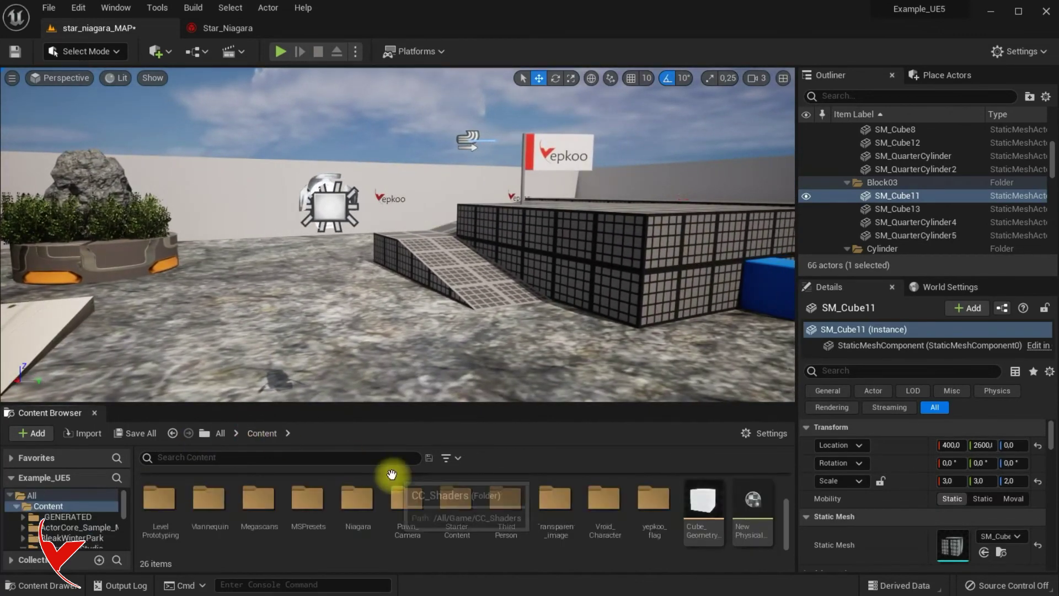
Place the Star_Niagara system from Content/Niagara/Star_Niagara into the level
{"action": "double_click", "coordinate": [365, 507]}
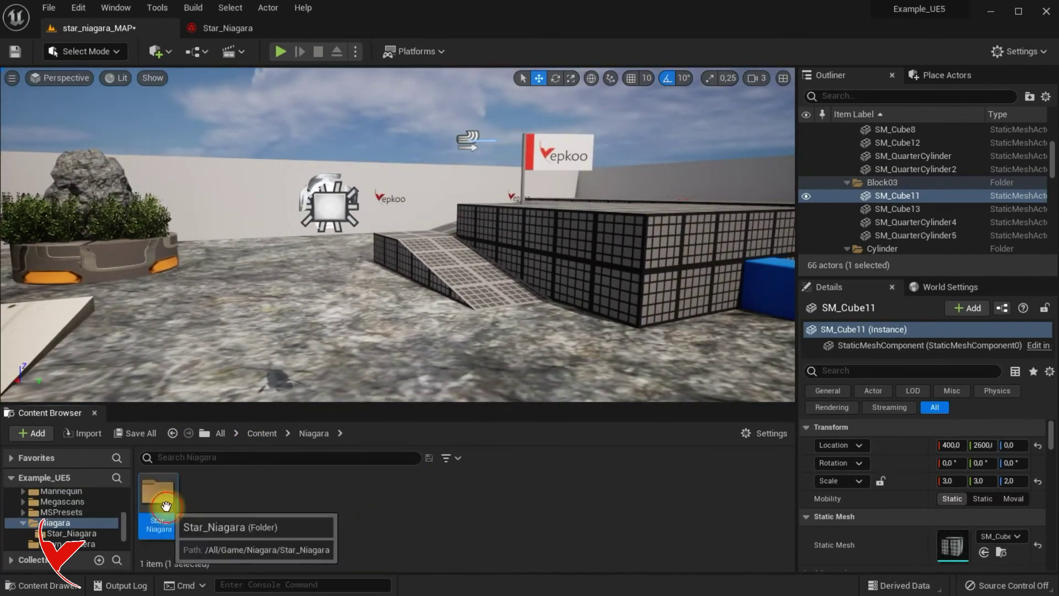
{"action": "double_click", "coordinate": [158, 493]}
{"action": "mouse_move", "coordinate": [267, 497]}
{"action": "left_mouse_down"}
{"action": "mouse_move", "coordinate": [288, 477]}
{"action": "mouse_move", "coordinate": [337, 212]}
{"action": "left_mouse_up"}
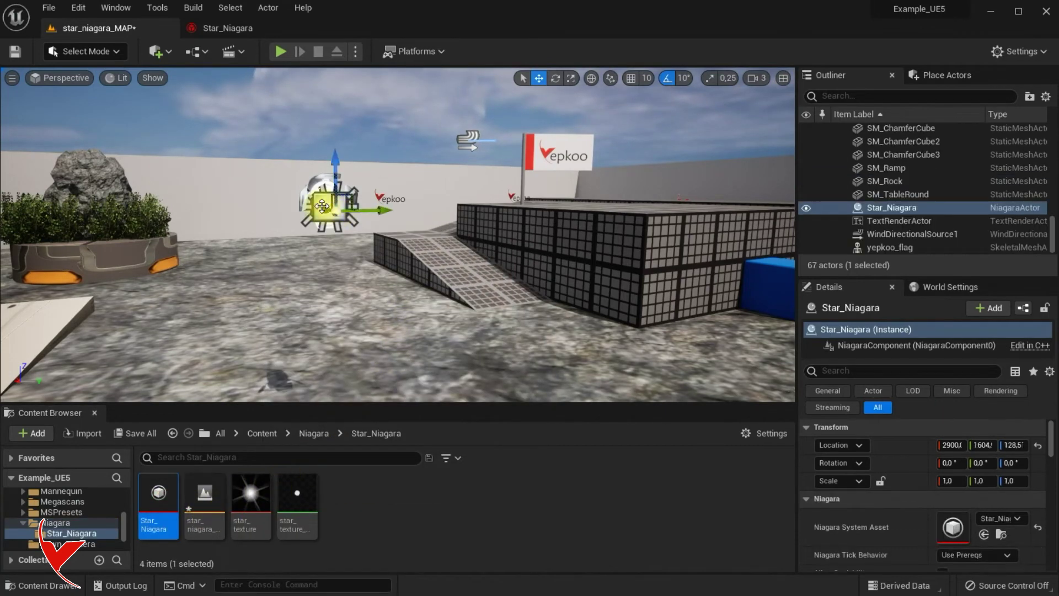
Attach Star_Niagara under SM_BS_Rack_Spotlight_01, frame it with F, and raise it
{"action": "left_click", "coordinate": [900, 209]}
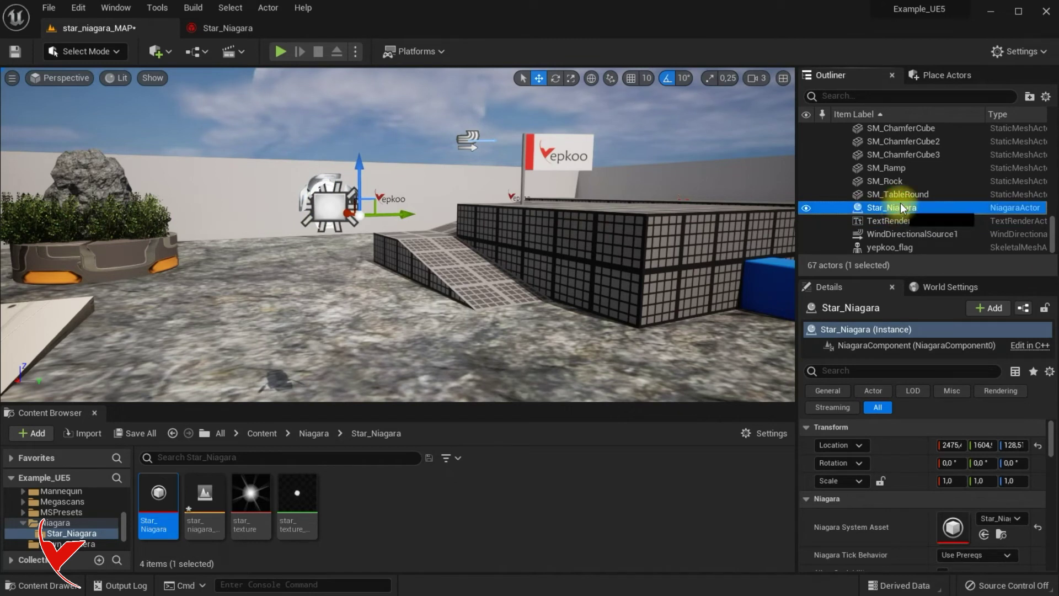
{"action": "scroll", "coordinate": [899, 206], "scroll_direction": "up", "scroll_amount": 2}
{"action": "scroll", "coordinate": [897, 204], "scroll_direction": "up", "scroll_amount": 2}
{"action": "scroll", "coordinate": [892, 202], "scroll_direction": "up", "scroll_amount": 2}
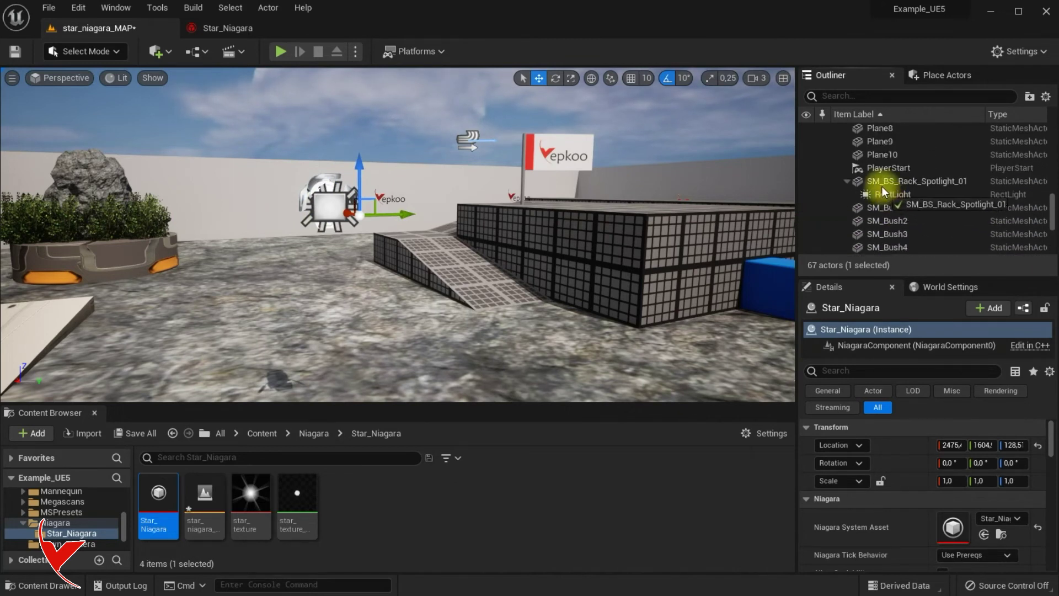
{"action": "left_click_drag", "start_coordinate": [883, 189], "coordinate": [883, 186]}
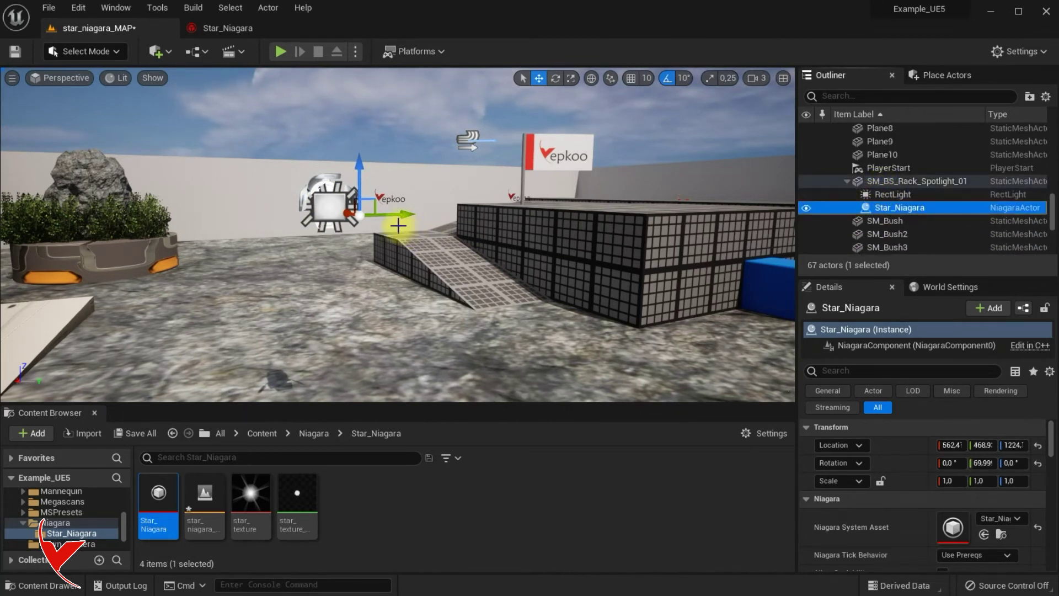
{"action": "key", "text": "f"}
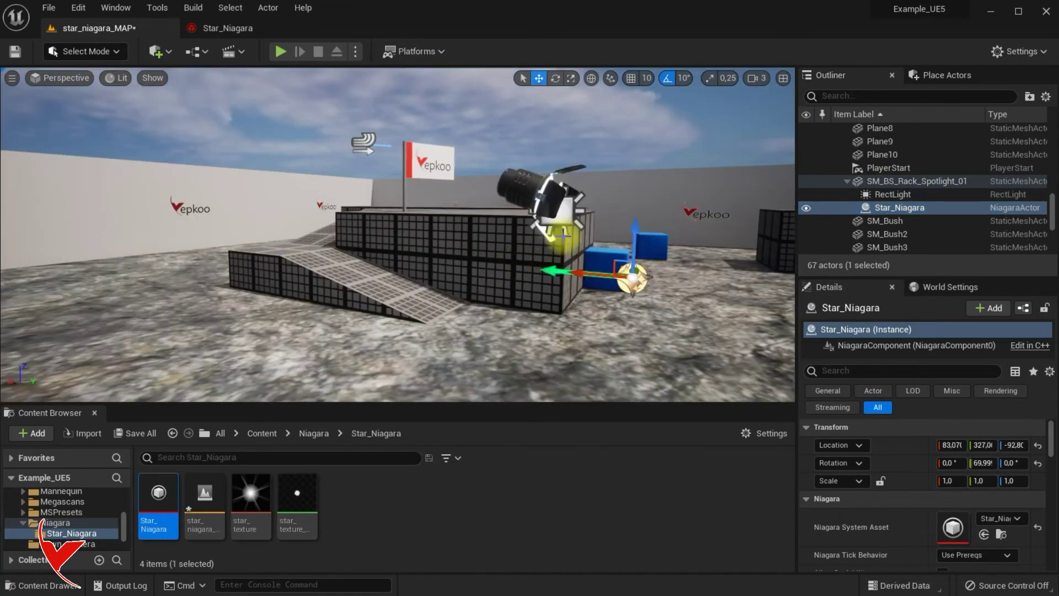
{"action": "left_click_drag", "start_coordinate": [637, 234], "coordinate": [621, 188]}
Move and tilt Star_Niagara onto the spotlight head to match its angle
{"action": "mouse_move", "coordinate": [636, 225]}
{"action": "left_mouse_down"}
{"action": "mouse_move", "coordinate": [579, 223]}
{"action": "mouse_move", "coordinate": [1051, 247]}
{"action": "left_mouse_up"}
{"action": "left_click", "coordinate": [555, 79]}
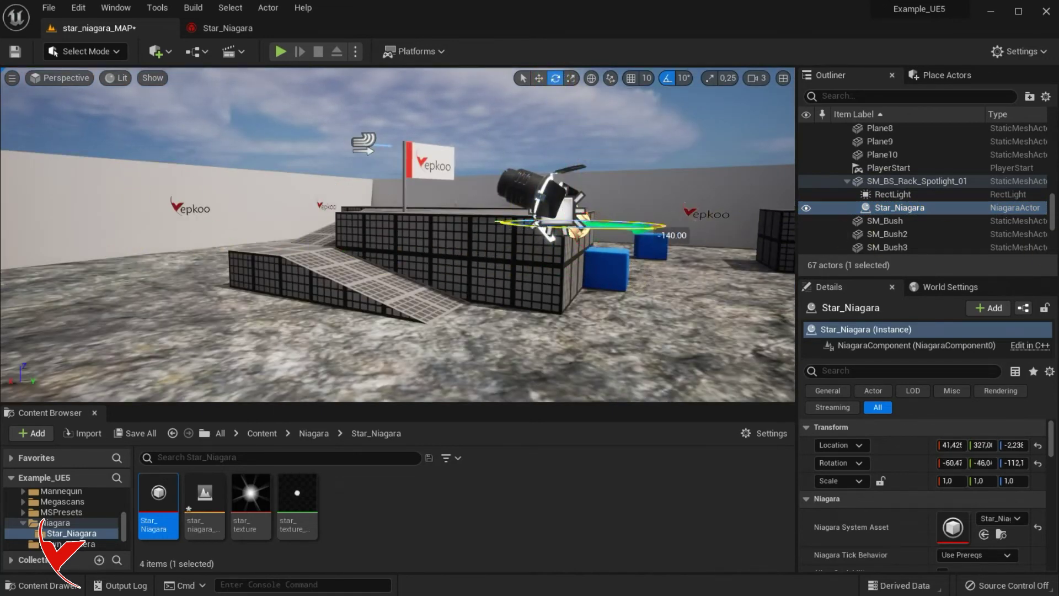
{"action": "left_click_drag", "start_coordinate": [662, 221], "coordinate": [633, 186]}
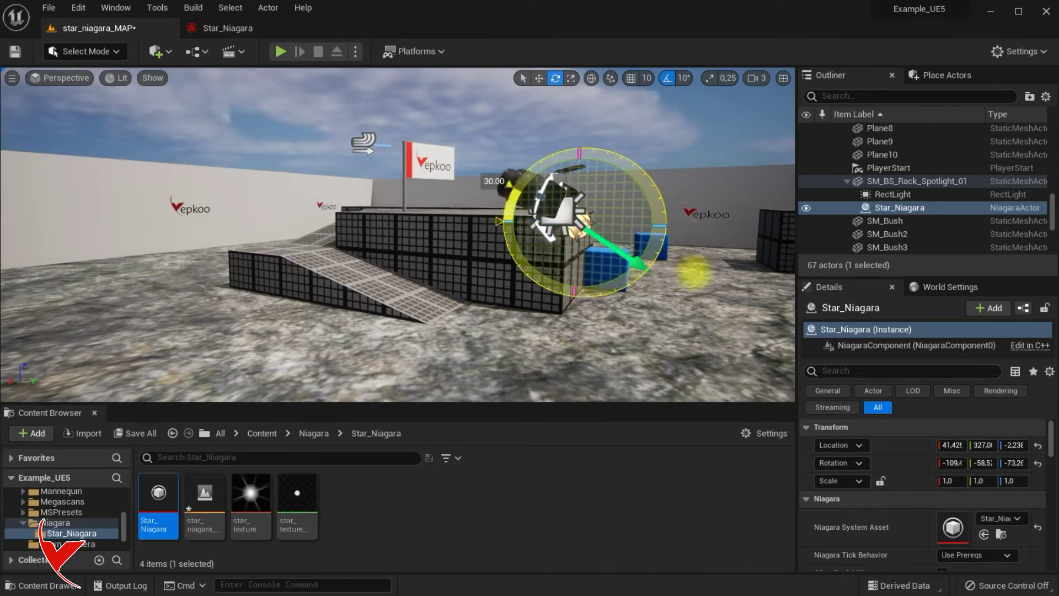
{"action": "left_click", "coordinate": [536, 75]}
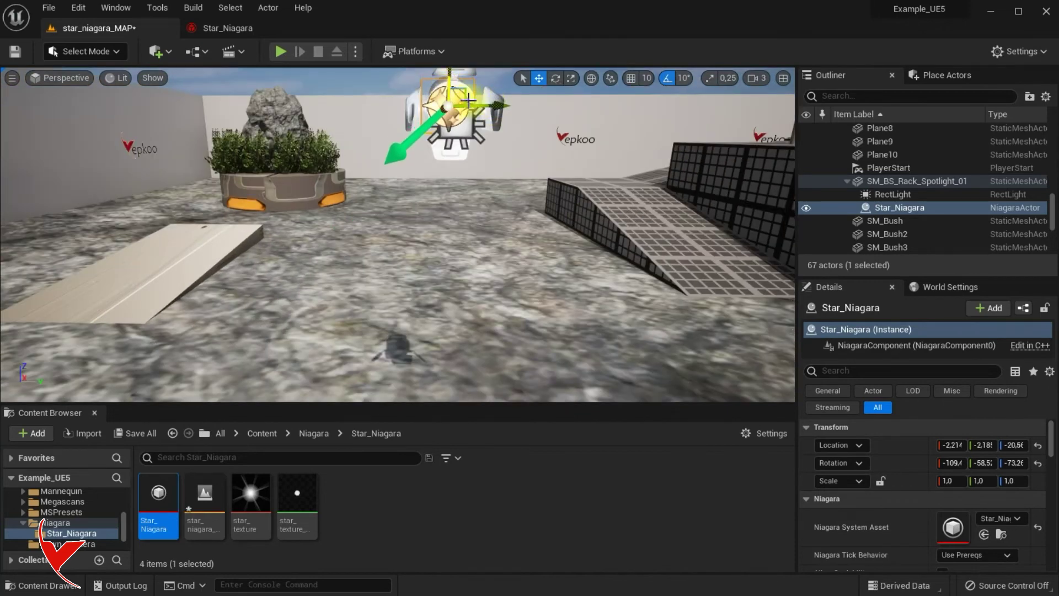
{"action": "left_click", "coordinate": [556, 78]}
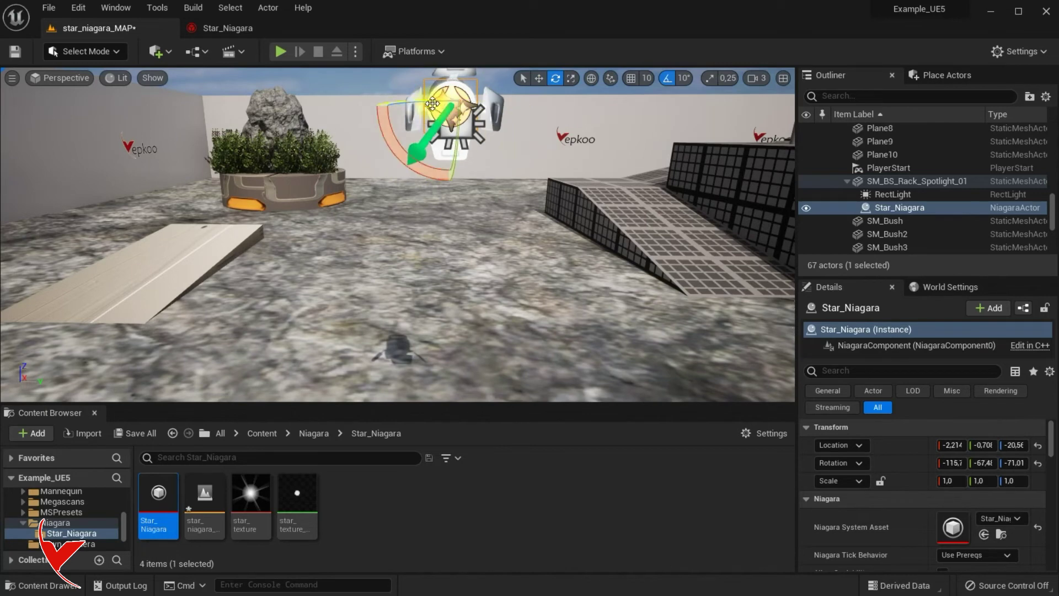
{"action": "left_click", "coordinate": [534, 165]}
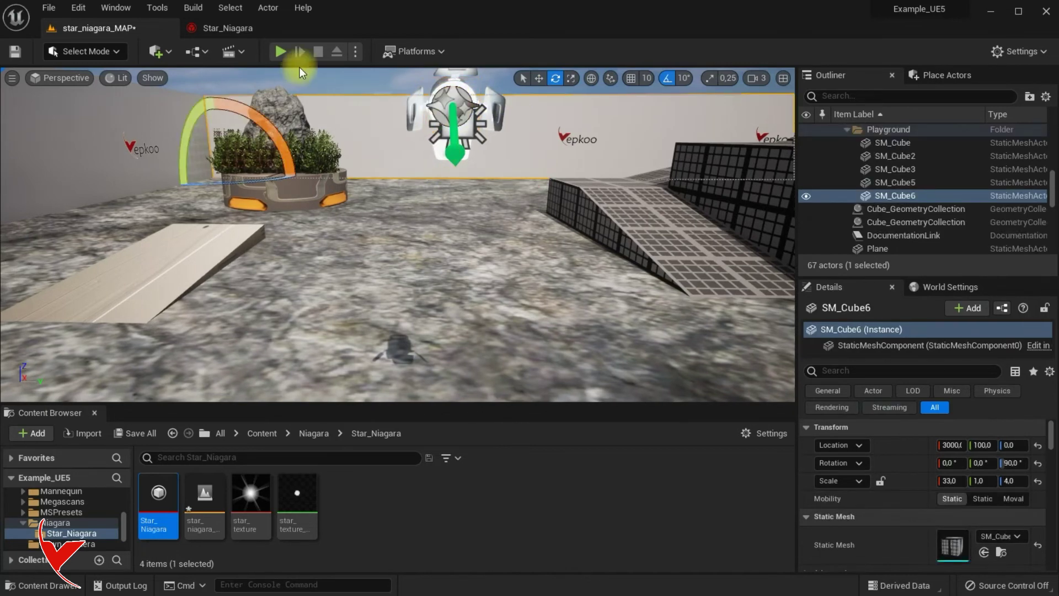
Play-test the level, then reselect the Star_Niagara actor
{"action": "left_click", "coordinate": [281, 51]}
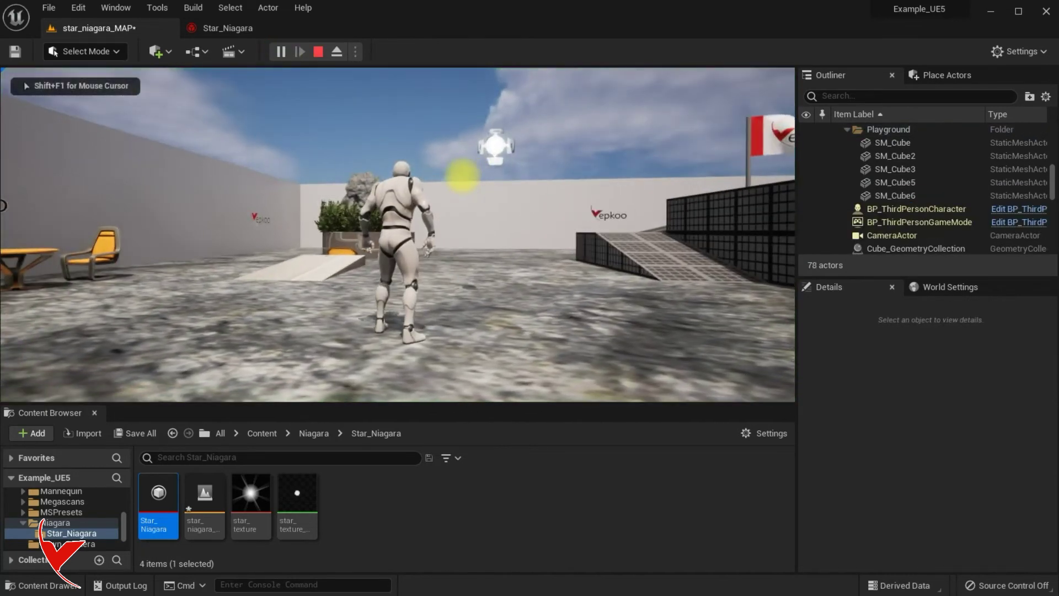
{"action": "key", "text": "Escape"}
{"action": "left_click", "coordinate": [480, 163]}
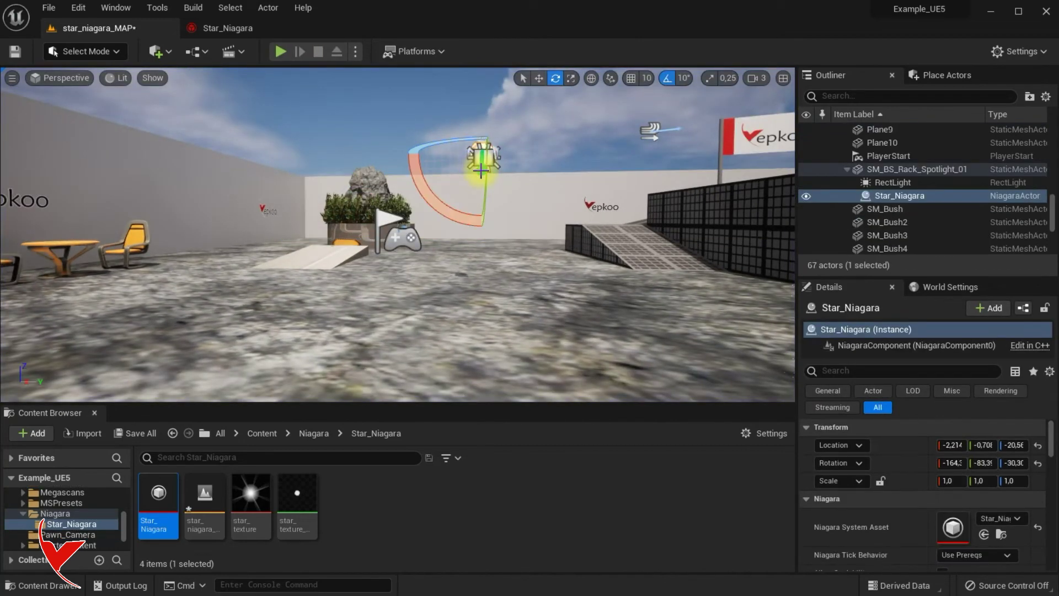
{"action": "left_click", "coordinate": [891, 183]}
{"action": "left_click", "coordinate": [896, 196]}
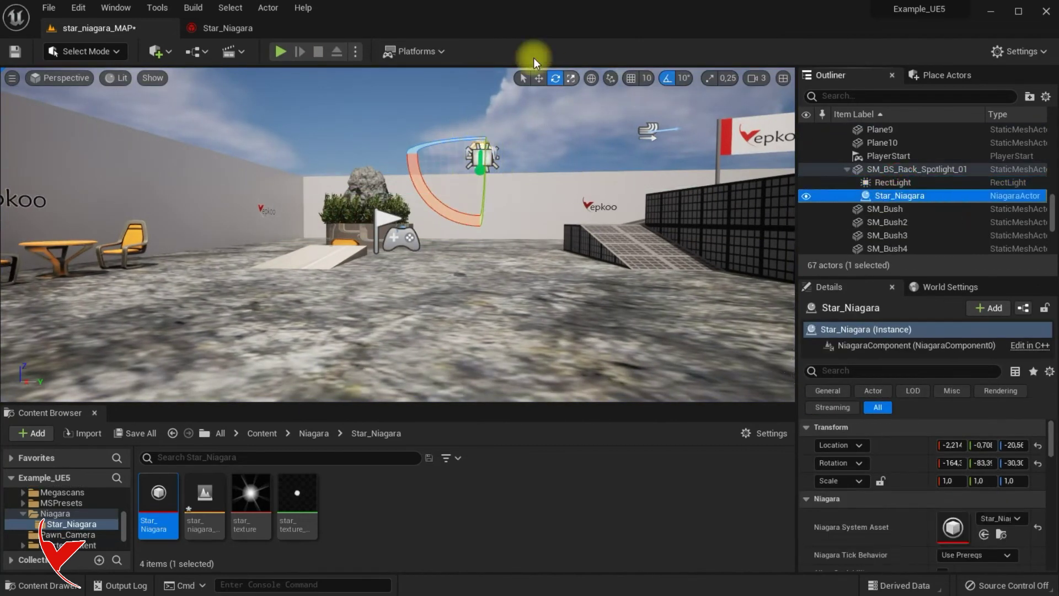
Set Star_Niagara's Particle Size Scale to 100 in the system editor
{"action": "left_click", "coordinate": [254, 30]}
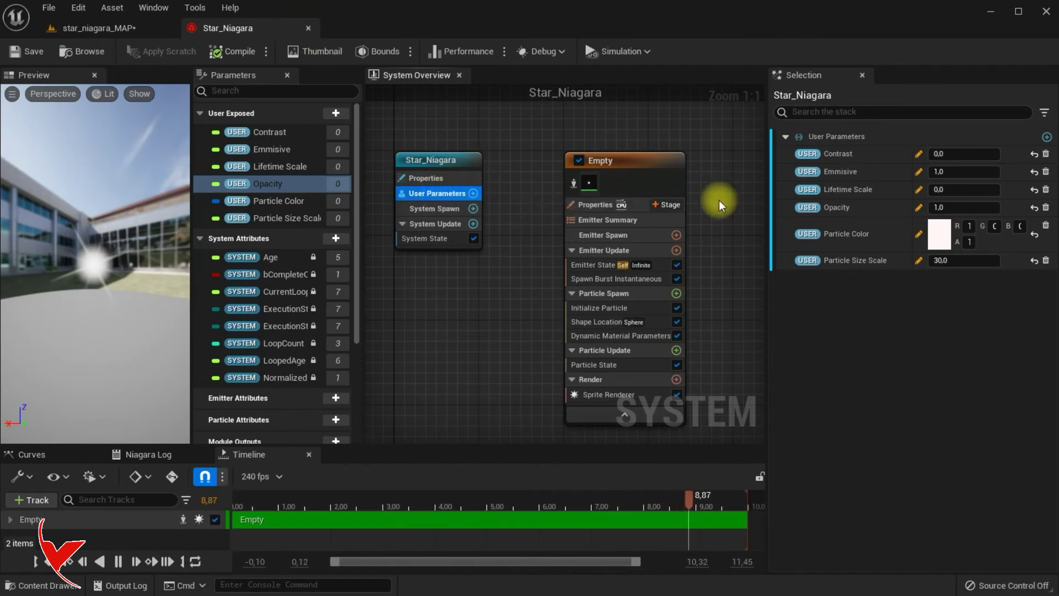
{"action": "left_click", "coordinate": [962, 260]}
{"action": "type", "text": "100"}
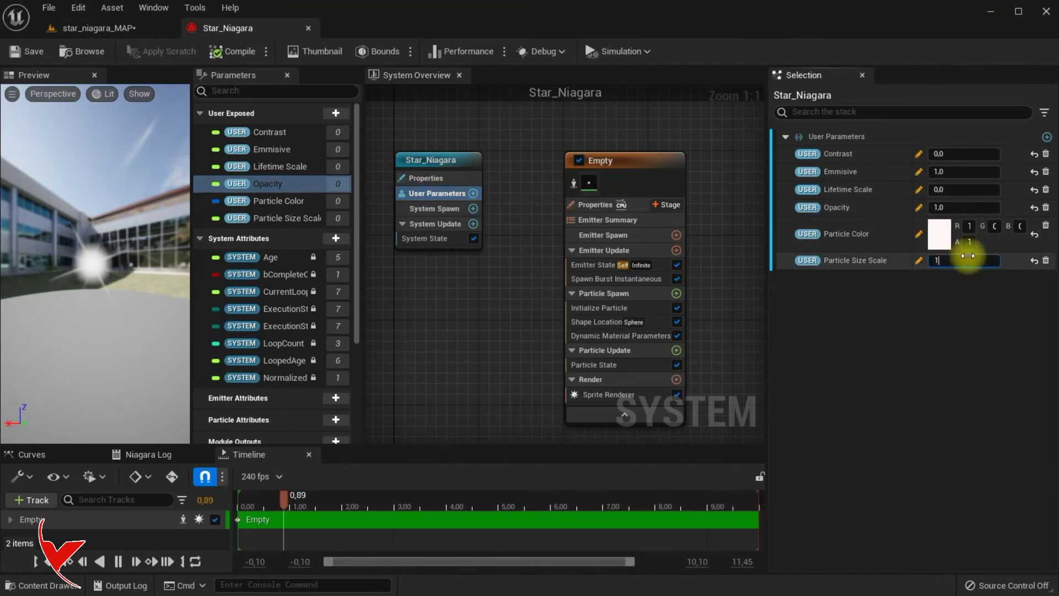
{"action": "key", "text": "Return"}
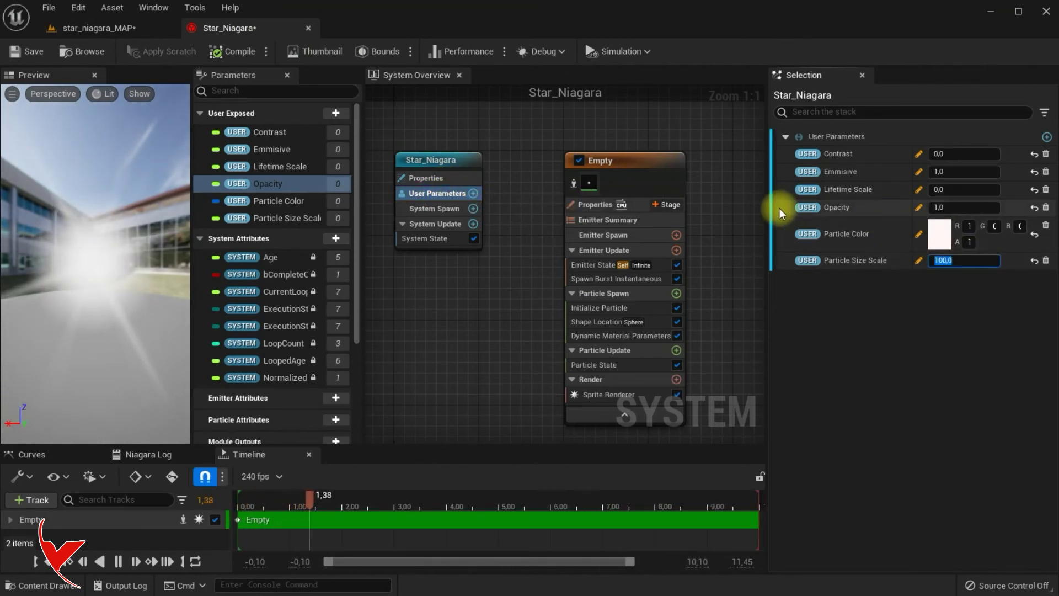
{"action": "left_click", "coordinate": [86, 29]}
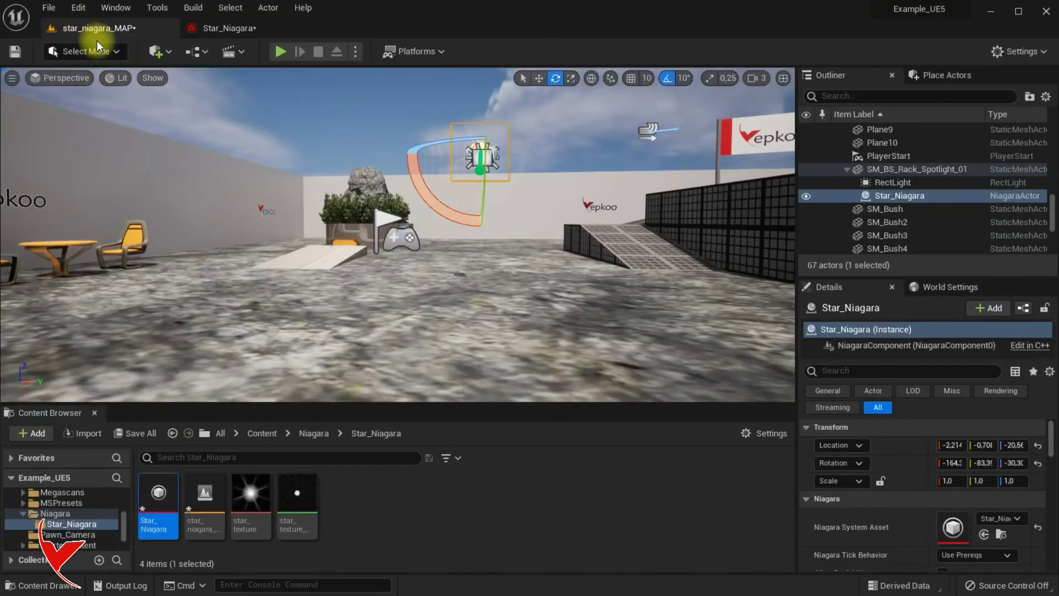
Play-test the level, running the character around to look at the star
{"action": "left_click", "coordinate": [281, 51]}
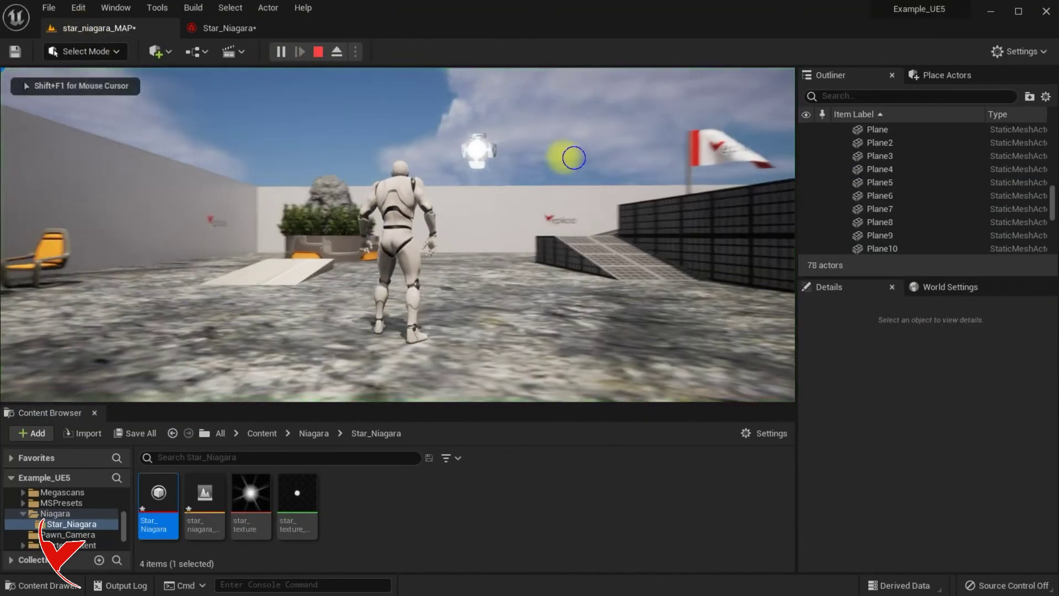
{"action": "key", "text": "s"}
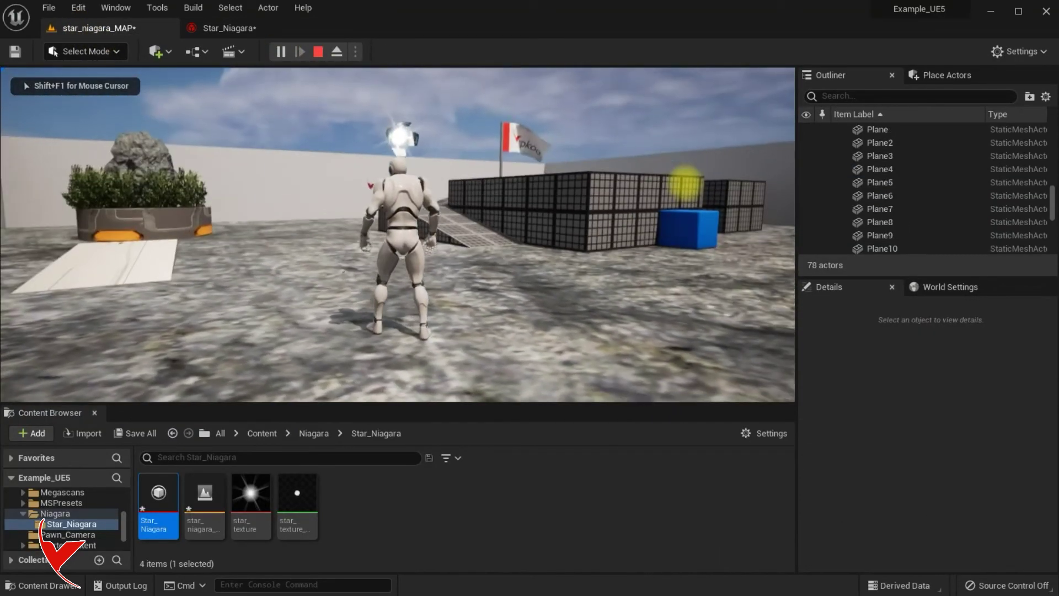
{"action": "key", "text": "w"}
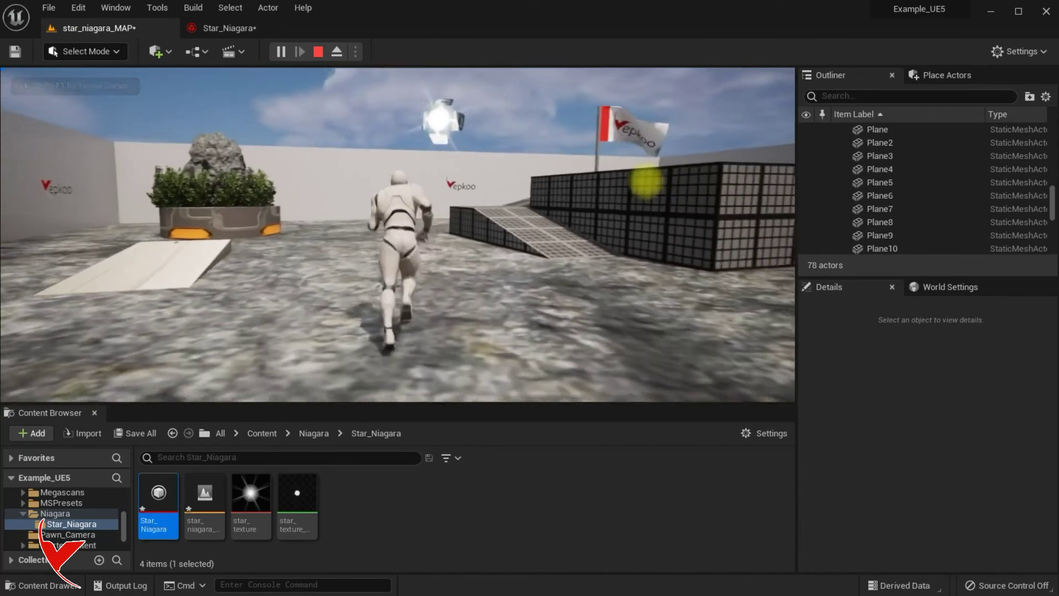
{"action": "key", "text": "s"}
{"action": "key", "text": "w"}
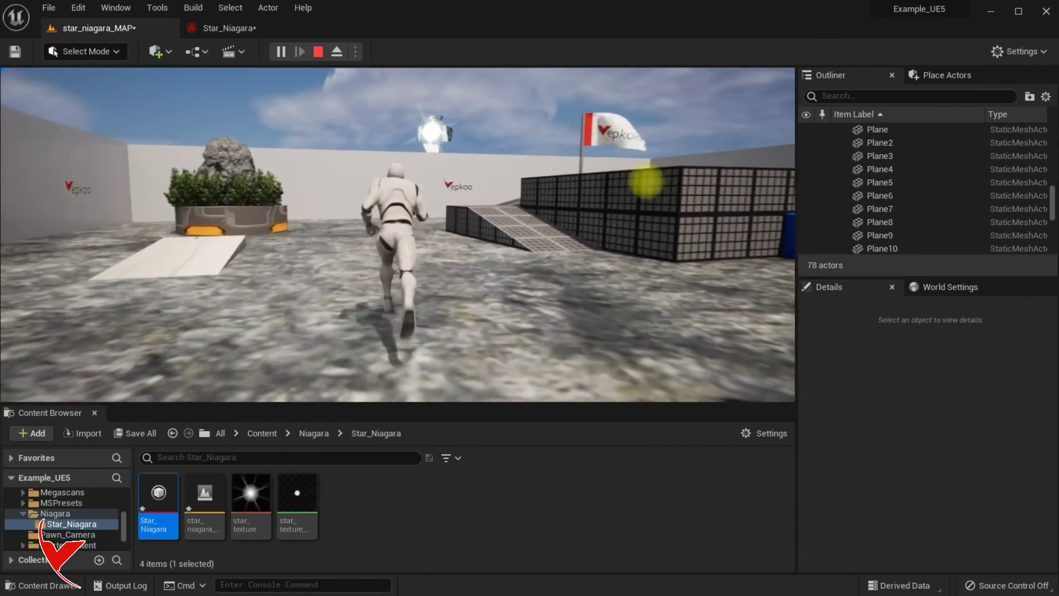
{"action": "key", "text": "Escape"}
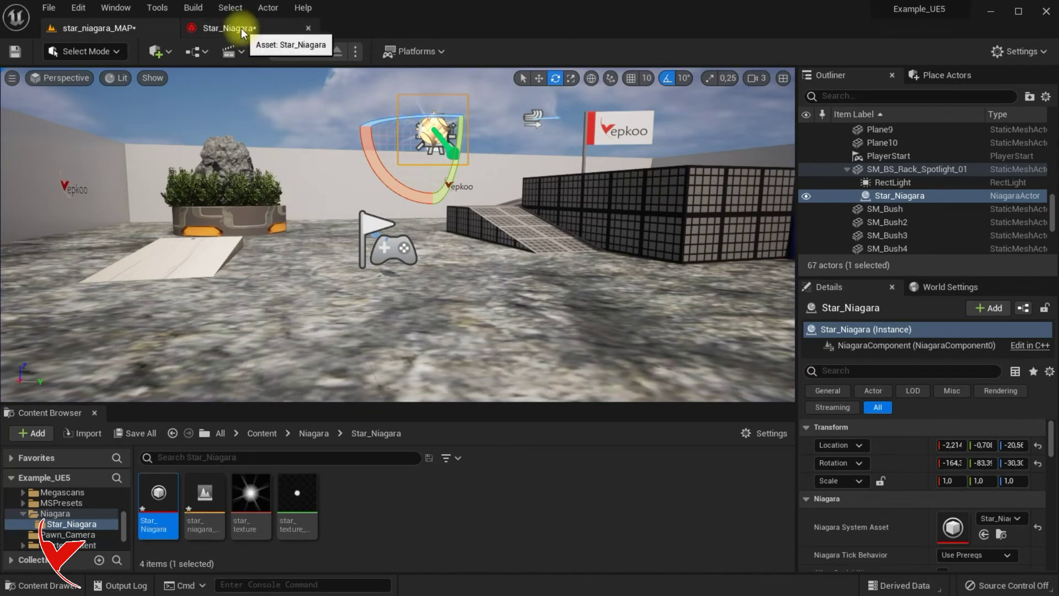
Set Star_Niagara's Initialize Particle Uniform Sprite Size A to 2
{"action": "left_click", "coordinate": [229, 27]}
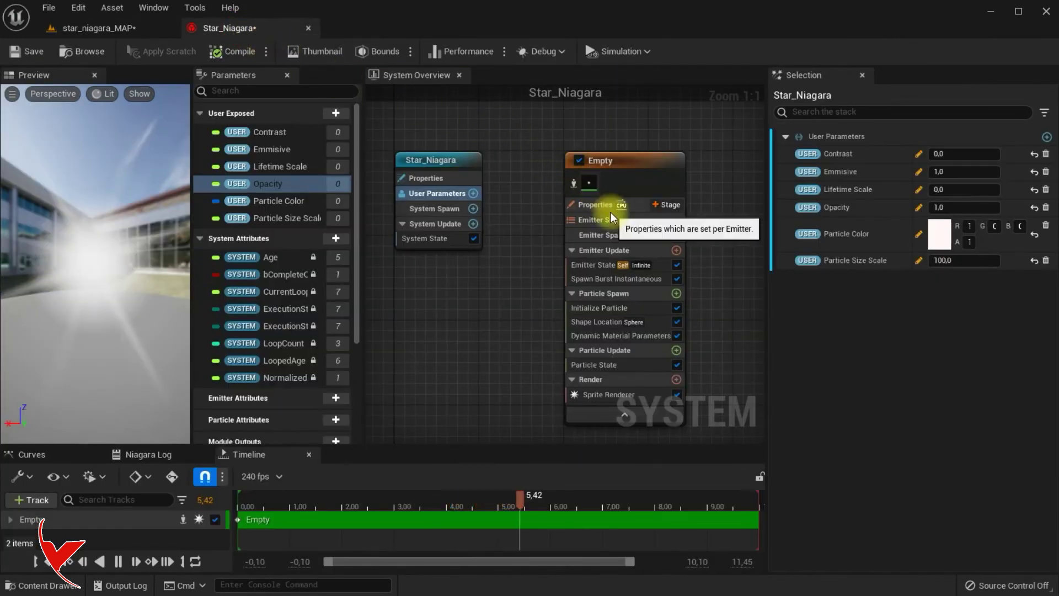
{"action": "left_click", "coordinate": [607, 309]}
{"action": "type", "text": "2"}
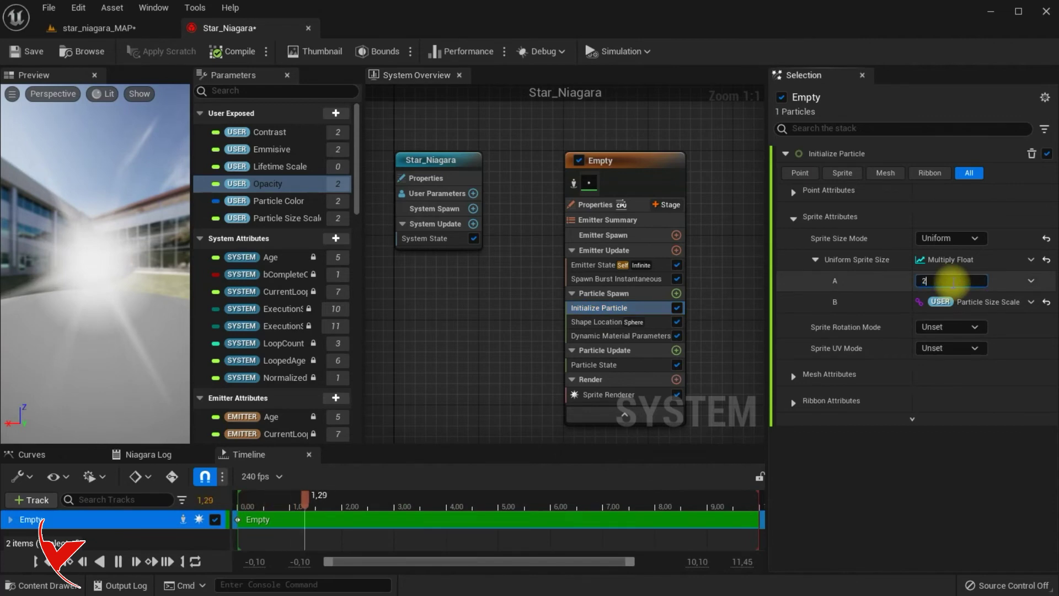
{"action": "left_click", "coordinate": [121, 28]}
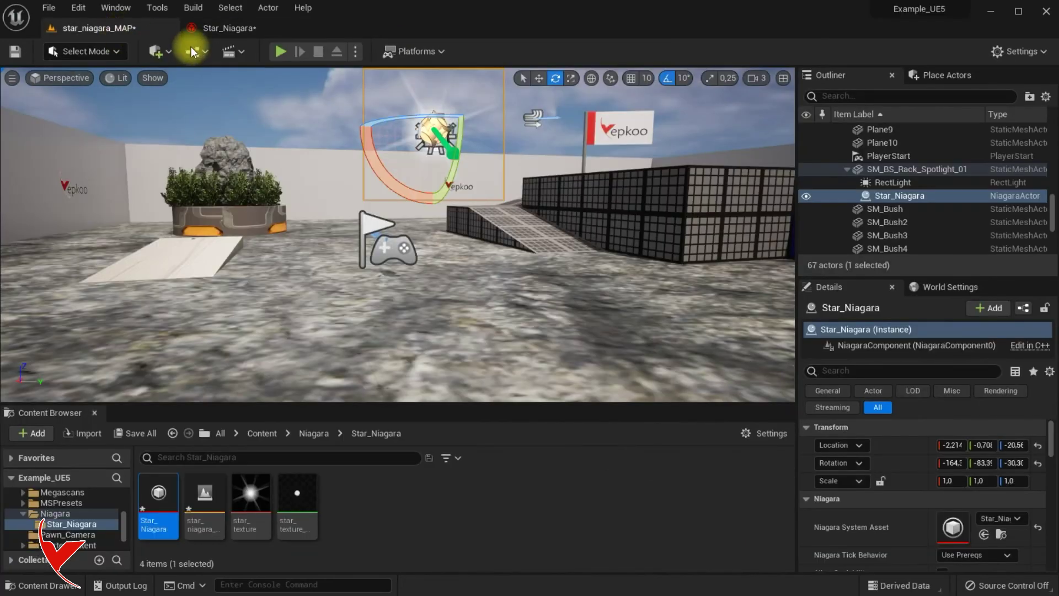
Play-test the level, then move the rack spotlight further right
{"action": "left_click", "coordinate": [281, 52]}
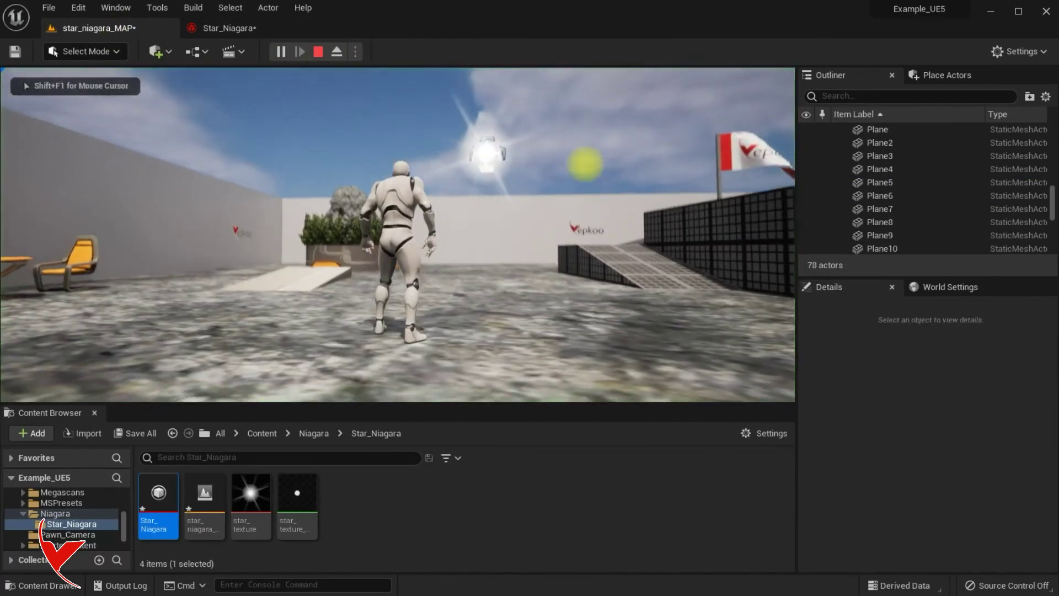
{"action": "key", "text": "w"}
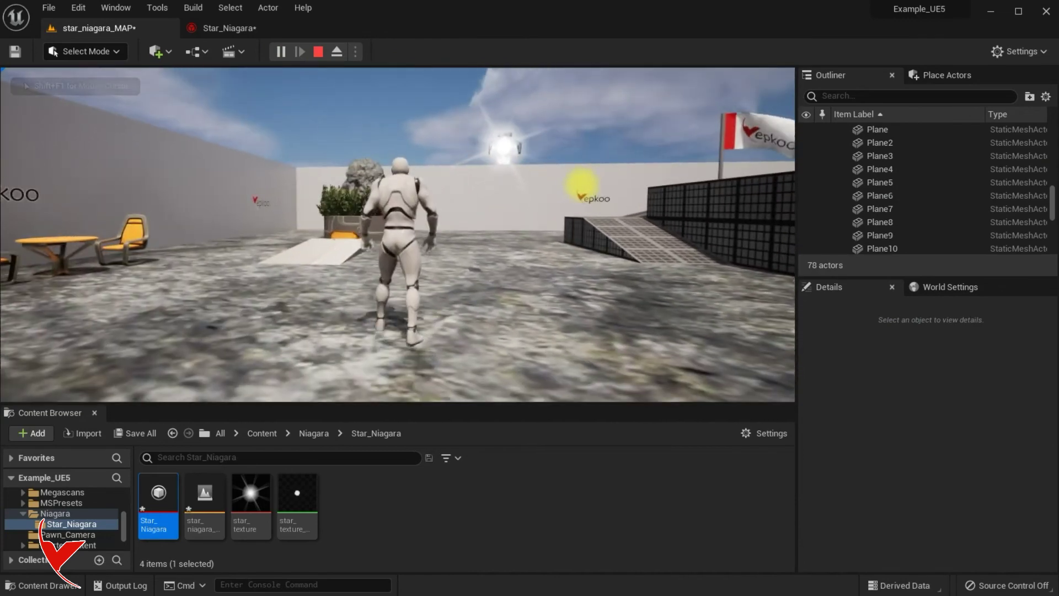
{"action": "key", "text": "Escape"}
{"action": "left_click", "coordinate": [539, 79]}
{"action": "mouse_move", "coordinate": [516, 150]}
{"action": "left_mouse_down"}
{"action": "mouse_move", "coordinate": [740, 155]}
{"action": "mouse_move", "coordinate": [691, 110]}
{"action": "left_mouse_up"}
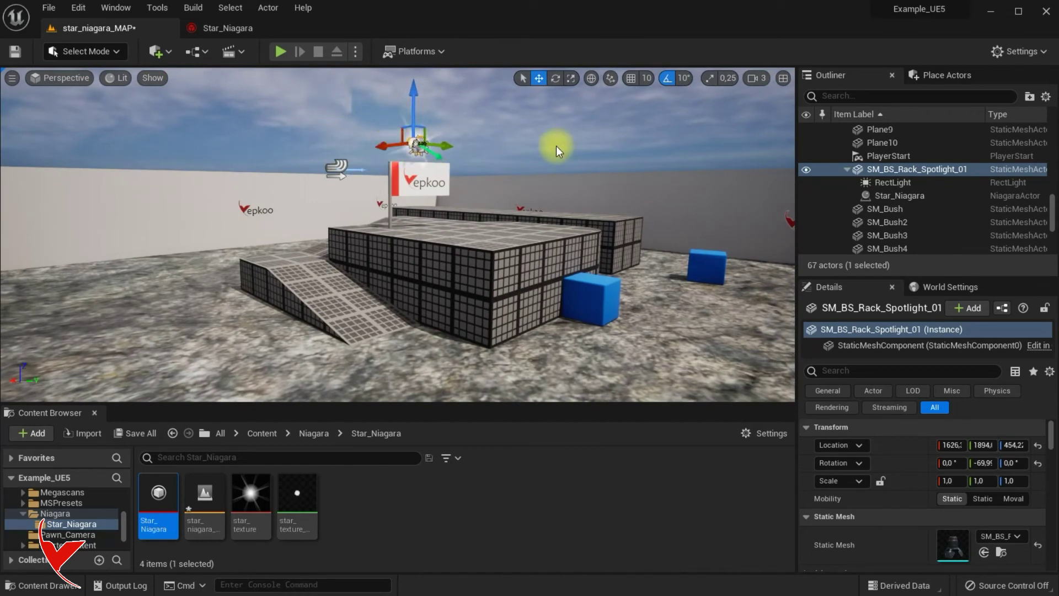
Simulate the level to check the glowing star, then stop
{"action": "left_click", "coordinate": [356, 51]}
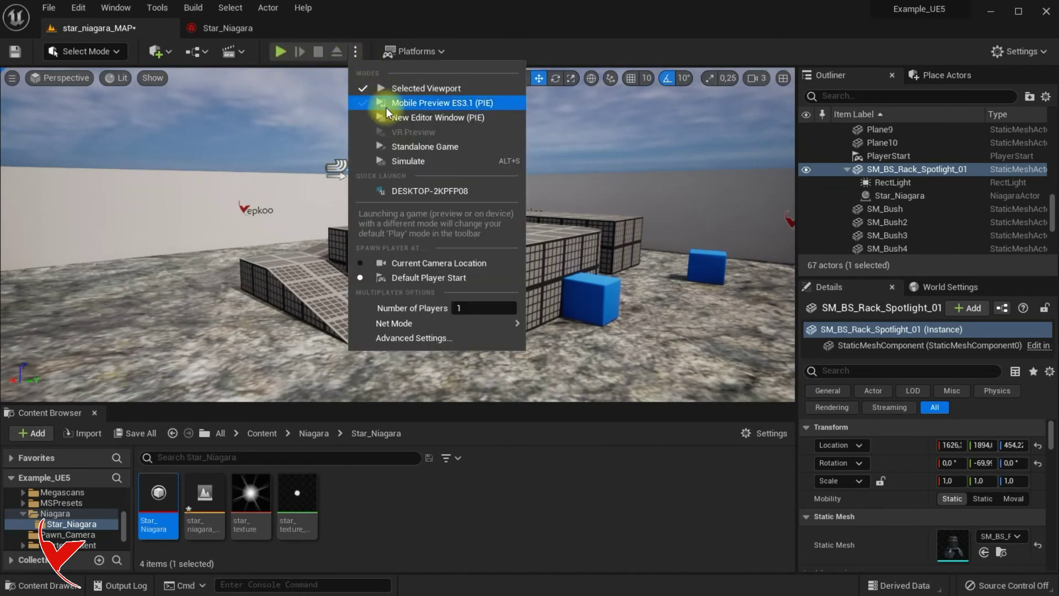
{"action": "left_click", "coordinate": [407, 165]}
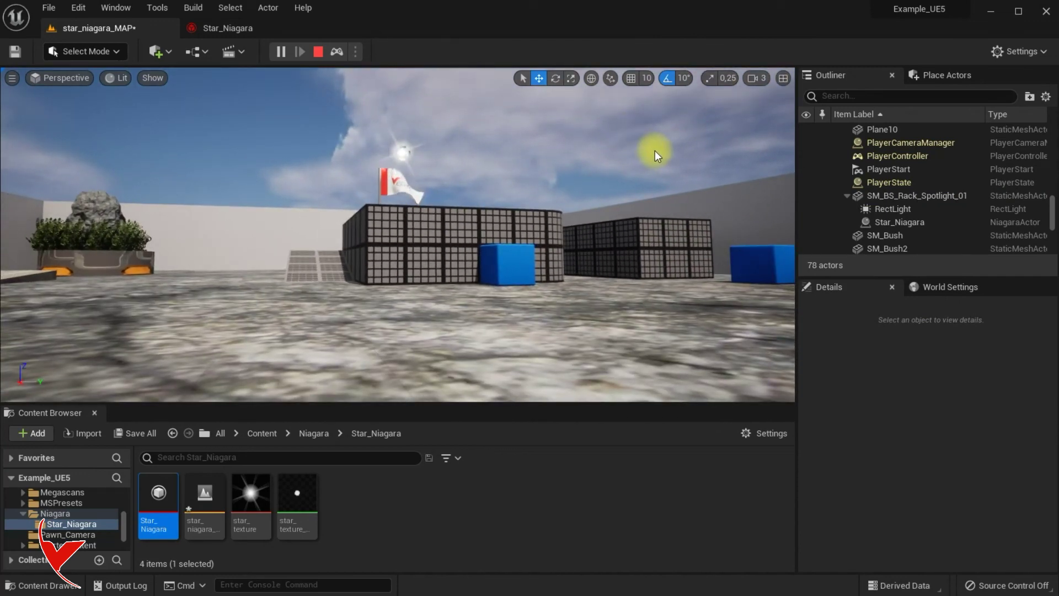
{"action": "key", "text": "Escape"}
Duplicate the Star_Niagara asset as Sky_Star_Niagara
{"action": "right_click", "coordinate": [171, 506]}
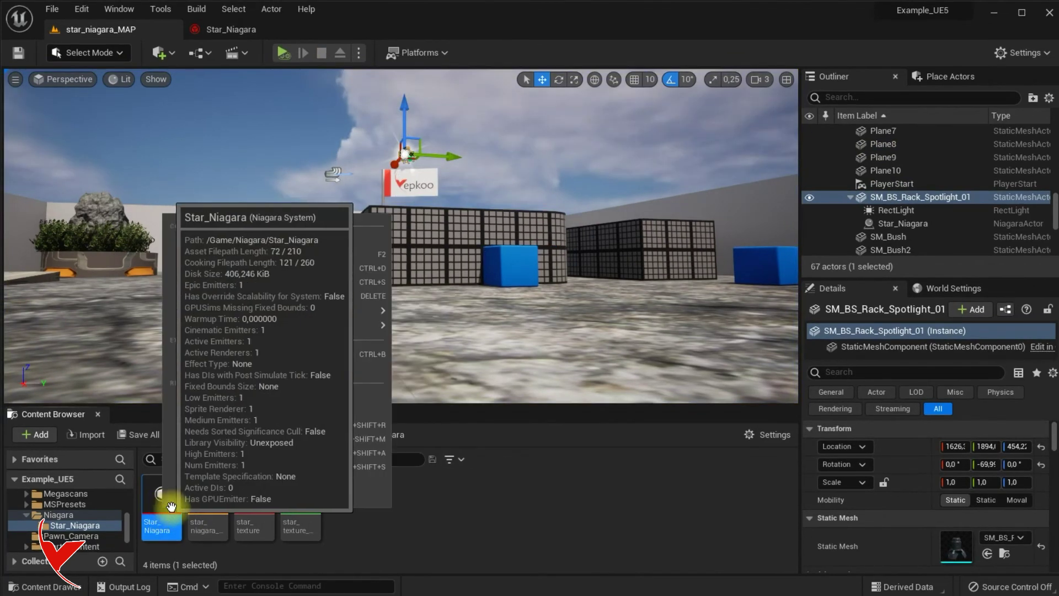
{"action": "left_click", "coordinate": [202, 269]}
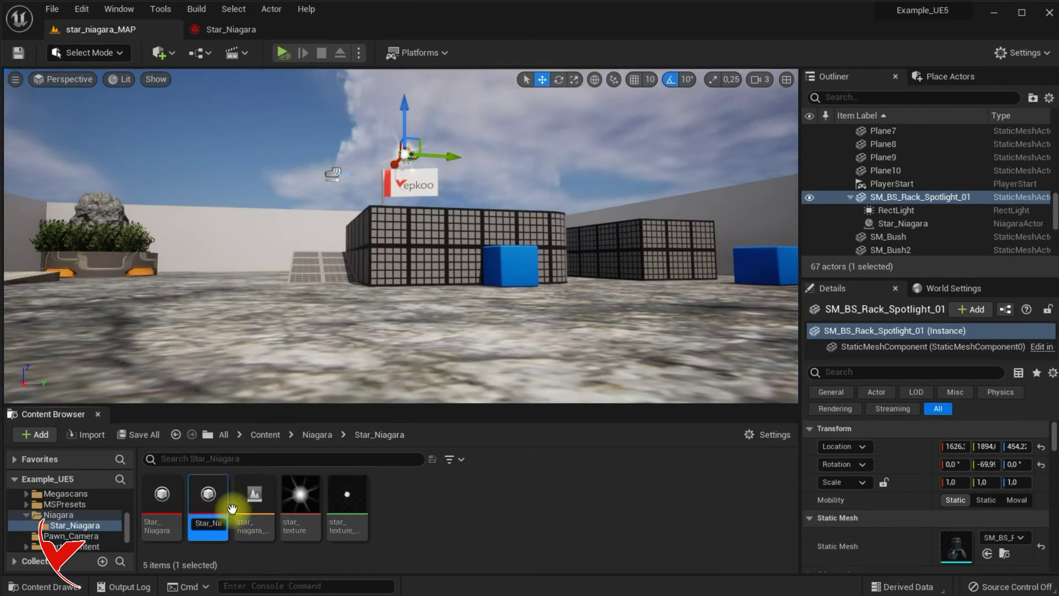
{"action": "type", "text": "ky_Sta"}
{"action": "key", "text": "Return"}
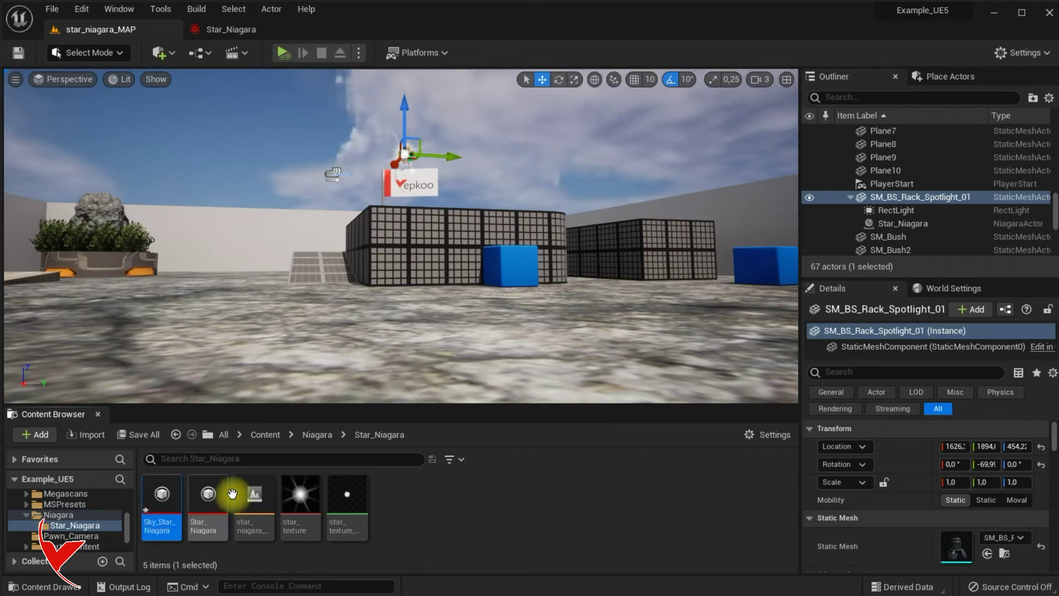
Place Sky_Star_Niagara high in the level and run a quick play test
{"action": "mouse_move", "coordinate": [162, 500]}
{"action": "left_mouse_down"}
{"action": "mouse_move", "coordinate": [266, 114]}
{"action": "mouse_move", "coordinate": [226, 102]}
{"action": "mouse_move", "coordinate": [298, 128]}
{"action": "left_mouse_up"}
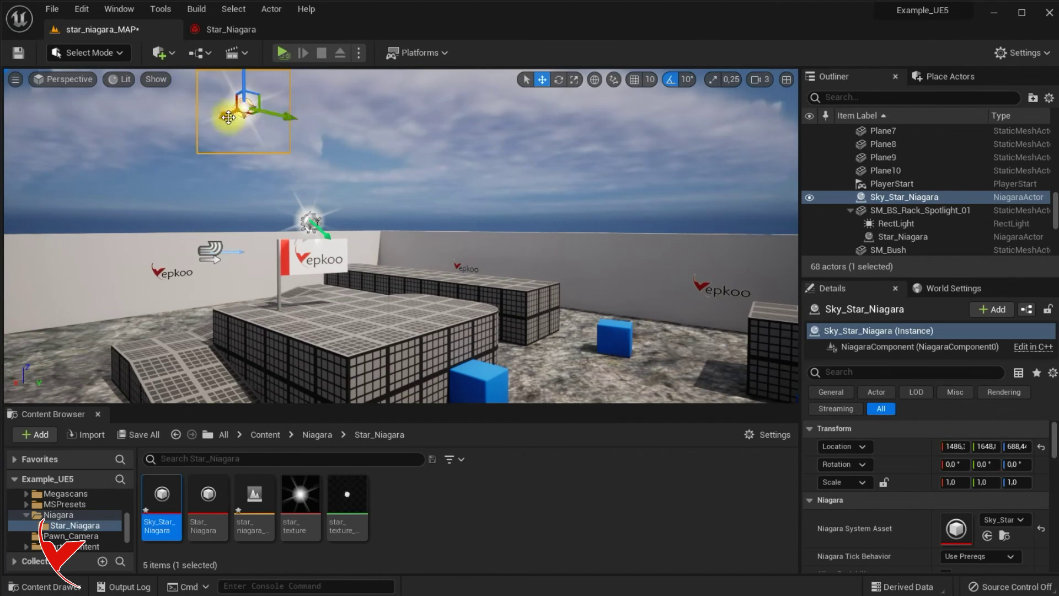
{"action": "left_click_drag", "start_coordinate": [228, 117], "coordinate": [78, 127]}
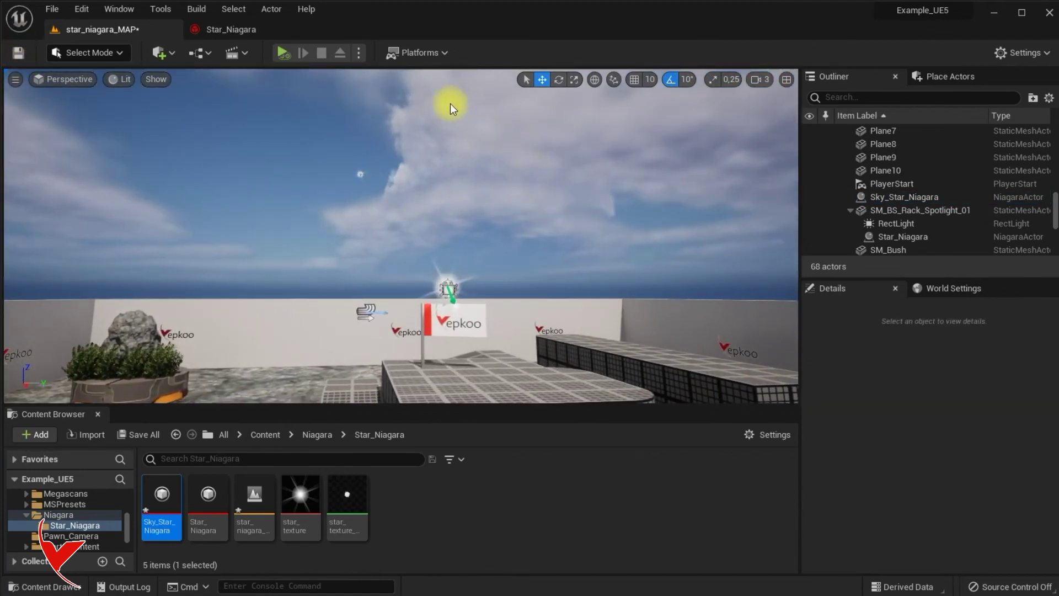
{"action": "left_click", "coordinate": [284, 52]}
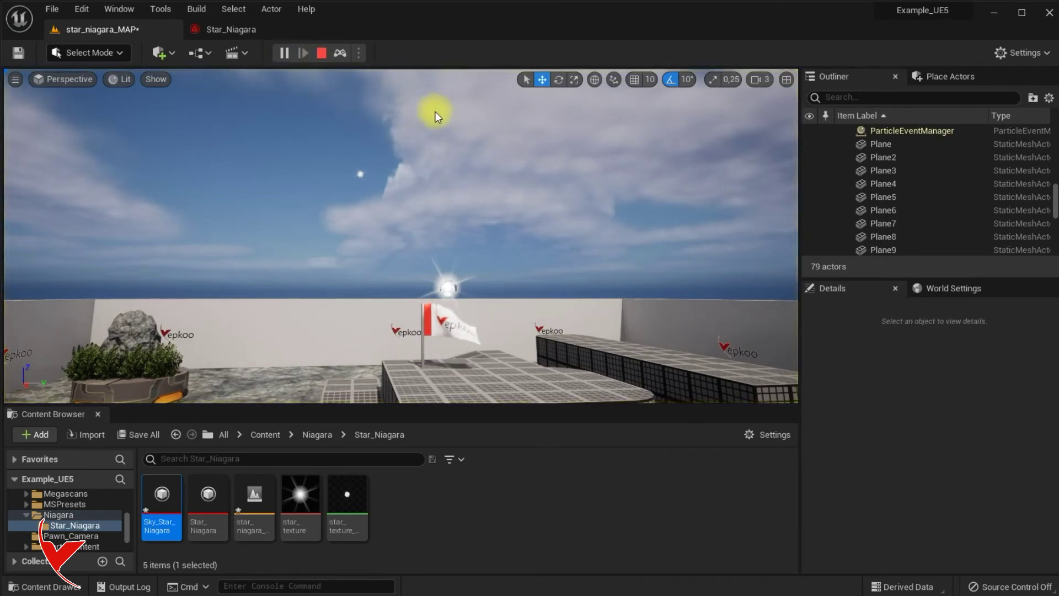
{"action": "key", "text": "Escape"}
Give Sky_Star_Niagara a 10000-radius sphere with Z scale 5 and a 10000-particle burst
{"action": "double_click", "coordinate": [165, 493]}
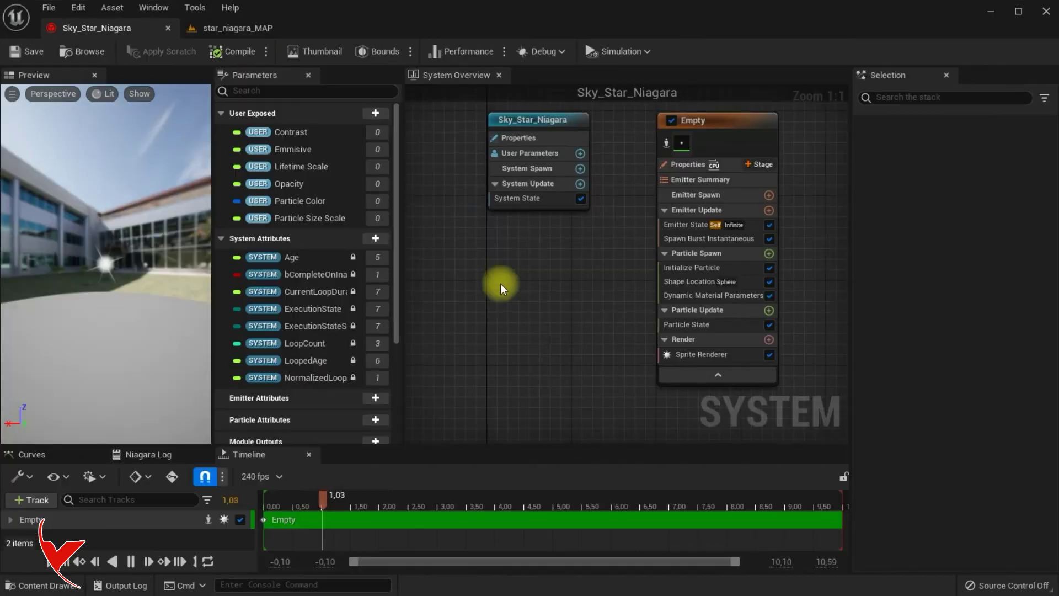
{"action": "left_click", "coordinate": [678, 242]}
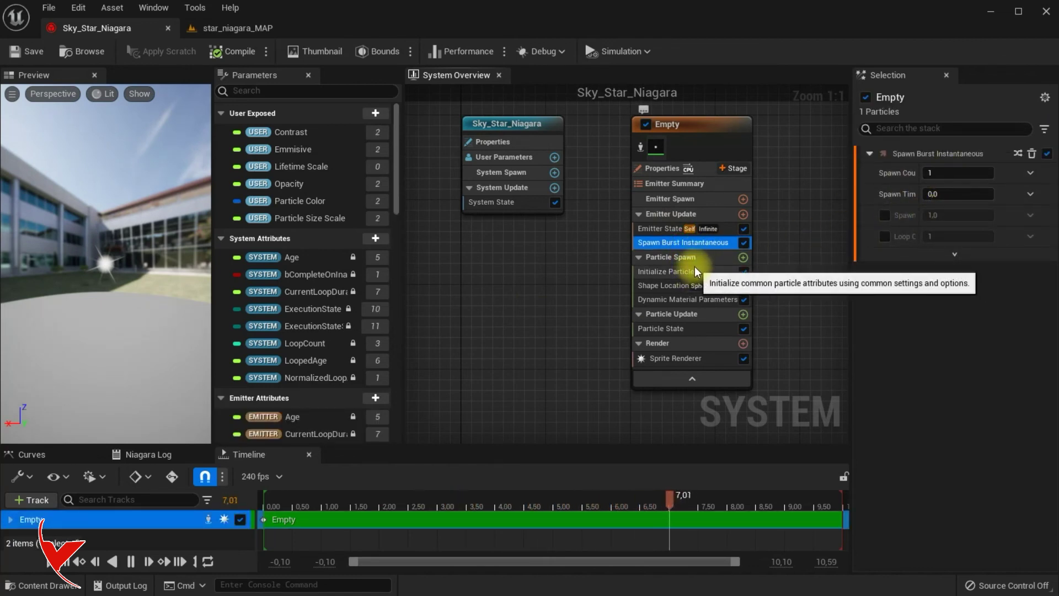
{"action": "left_click", "coordinate": [684, 286]}
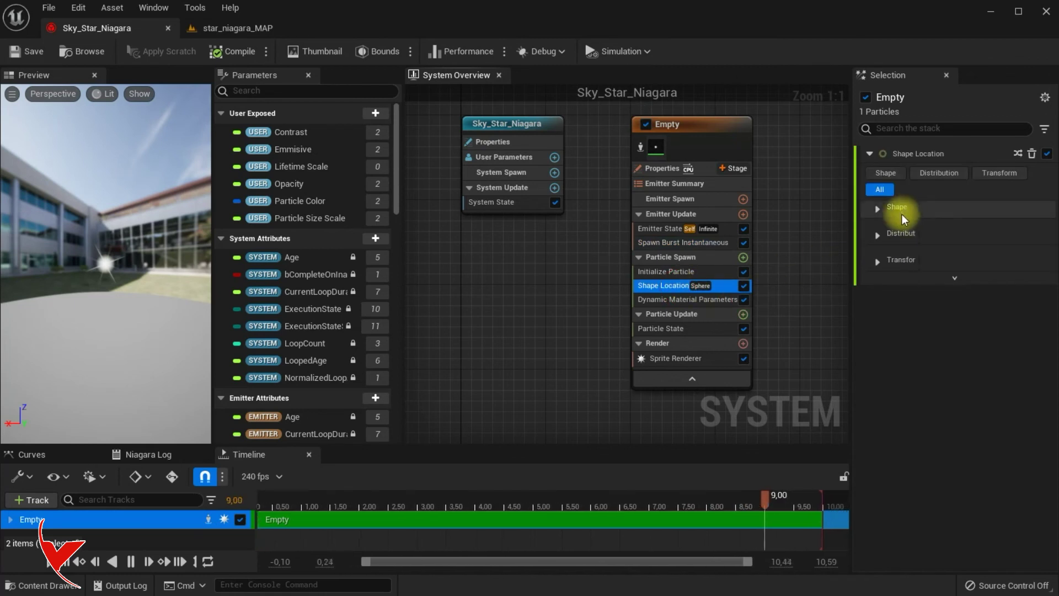
{"action": "left_click", "coordinate": [877, 208]}
{"action": "type", "text": "10000"}
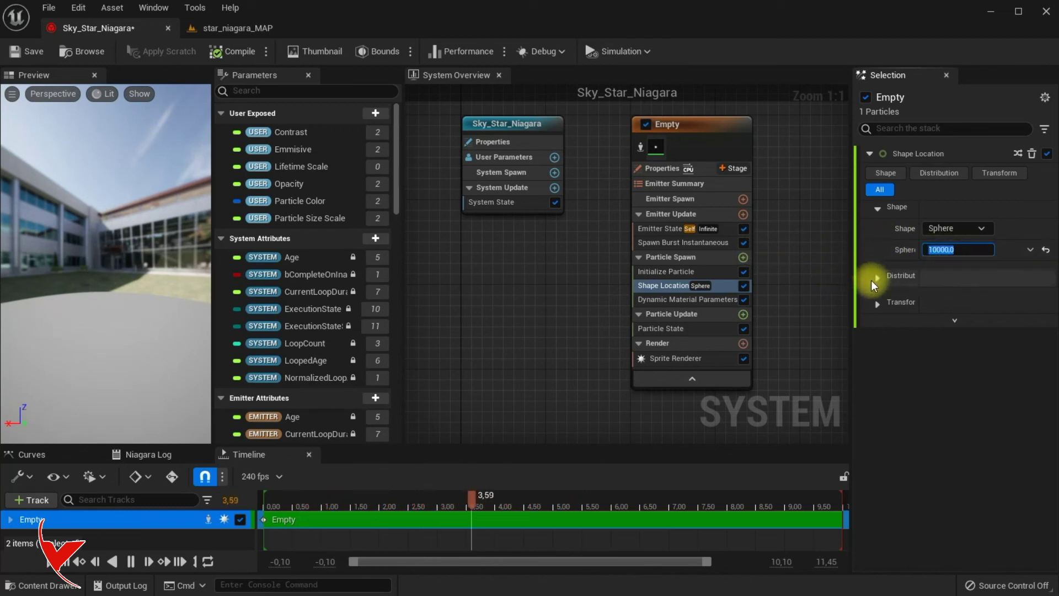
{"action": "left_click", "coordinate": [877, 304]}
{"action": "left_click", "coordinate": [1009, 366]}
{"action": "type", "text": "5"}
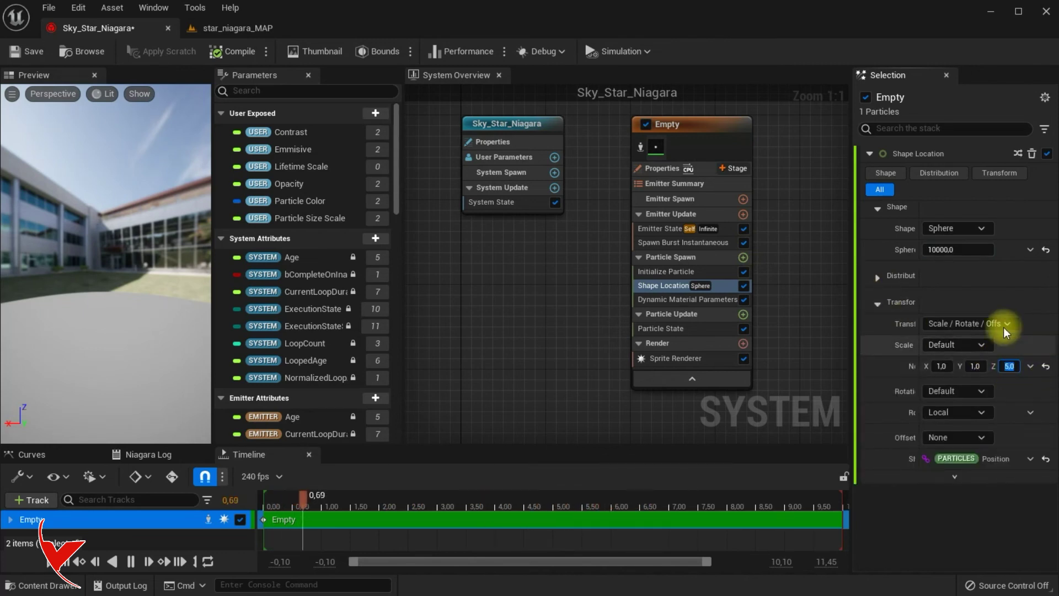
{"action": "left_click", "coordinate": [699, 242]}
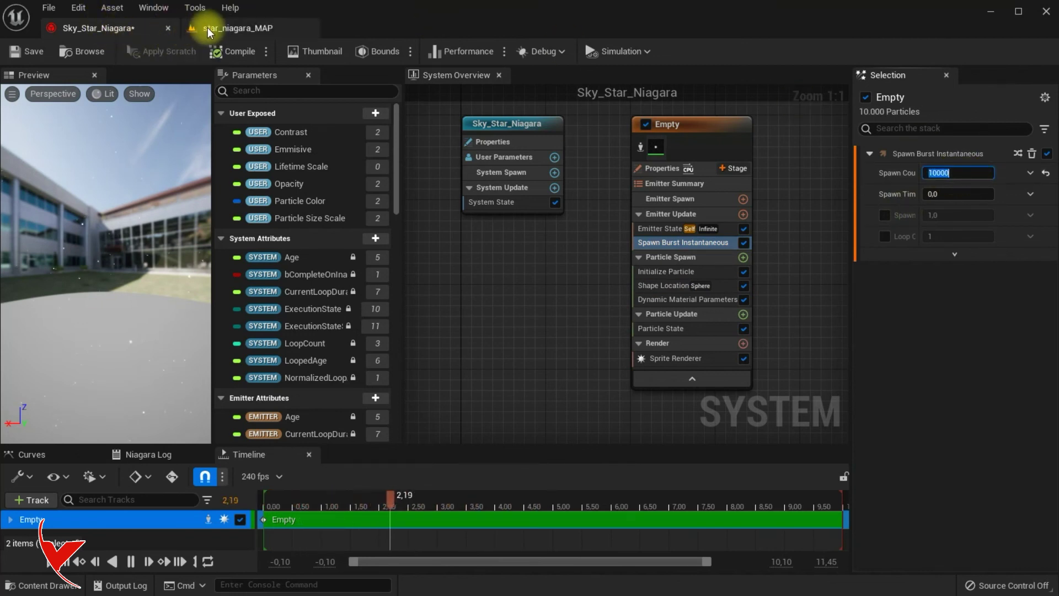
{"action": "left_click", "coordinate": [111, 30]}
{"action": "right_click_drag", "start_coordinate": [406, 171], "coordinate": [368, 122]}
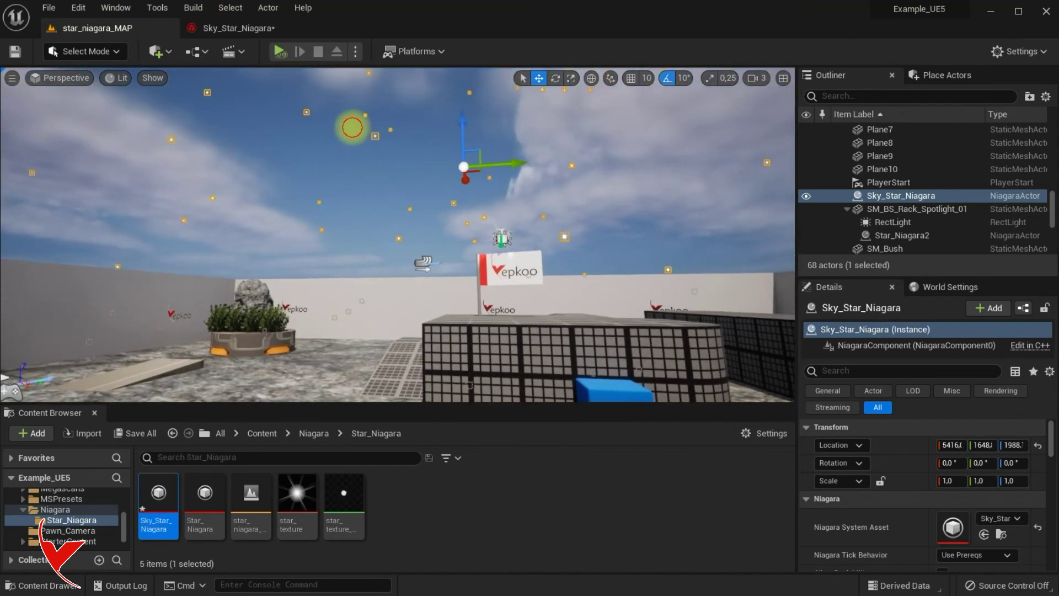
Play the level to view the star-filled sky, then reopen Sky_Star_Niagara's Spawn Count
{"action": "left_click", "coordinate": [368, 122]}
{"action": "left_click", "coordinate": [275, 51]}
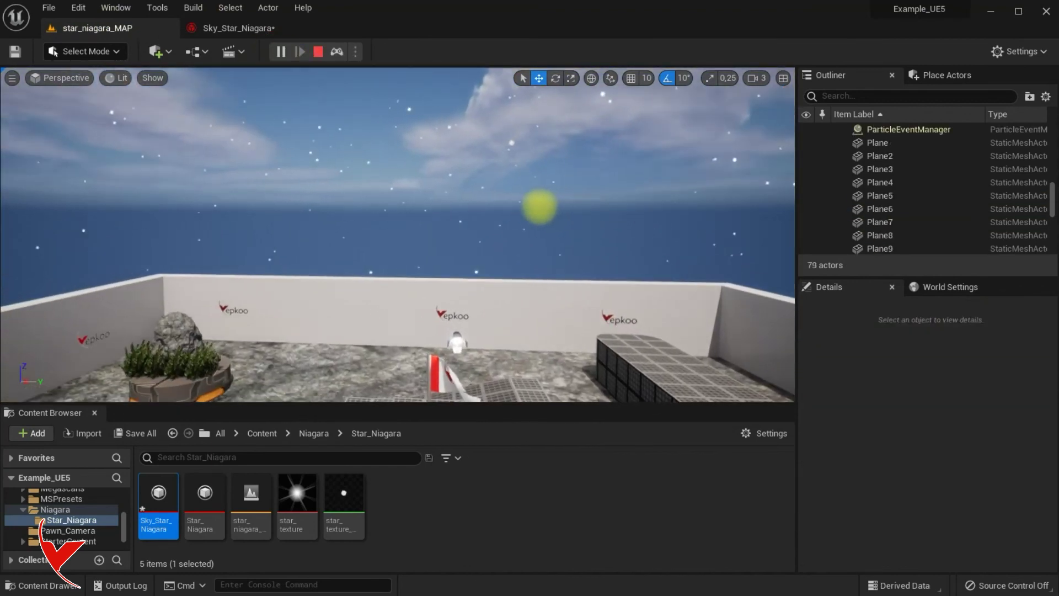
{"action": "right_click_drag", "start_coordinate": [572, 202], "coordinate": [521, 166]}
{"action": "left_click", "coordinate": [215, 30]}
{"action": "left_click", "coordinate": [938, 173]}
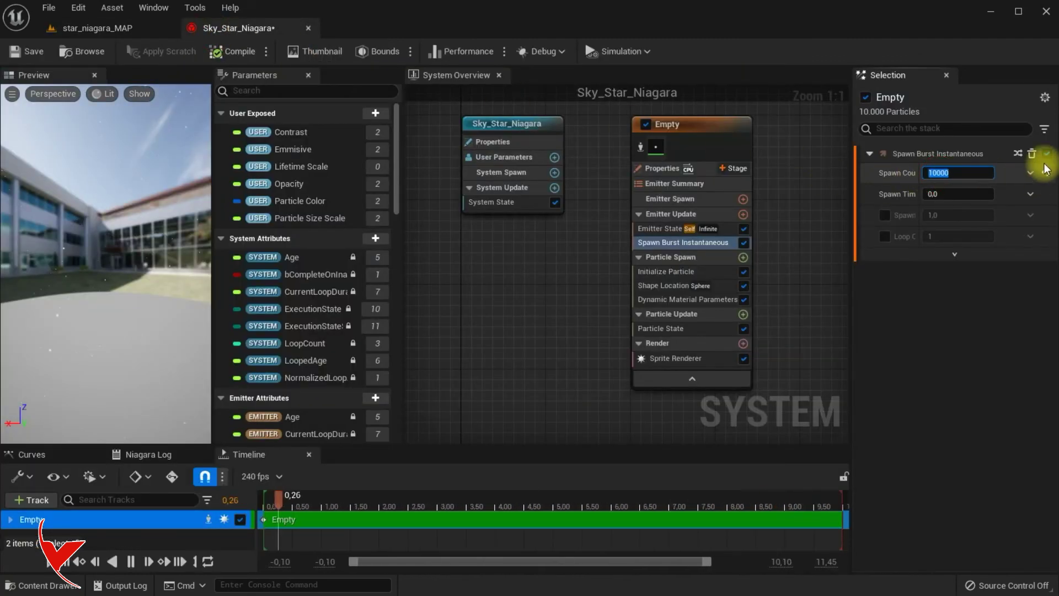
Commit the sprite size and set Sky_Star_Niagara's Particle Size Scale to 50
{"action": "left_click", "coordinate": [687, 270]}
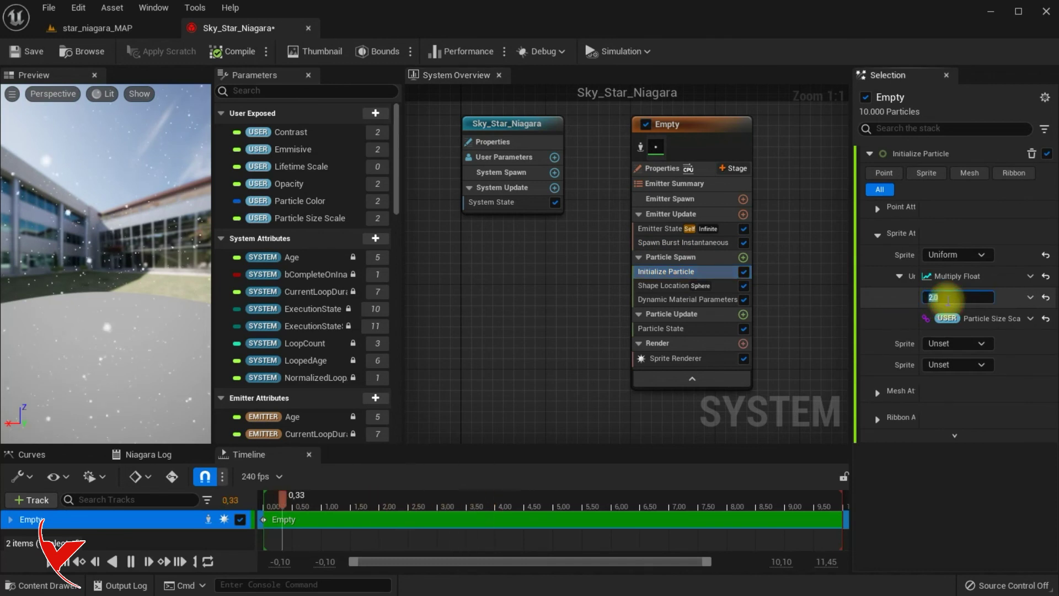
{"action": "key", "text": "Return"}
{"action": "left_click", "coordinate": [519, 158]}
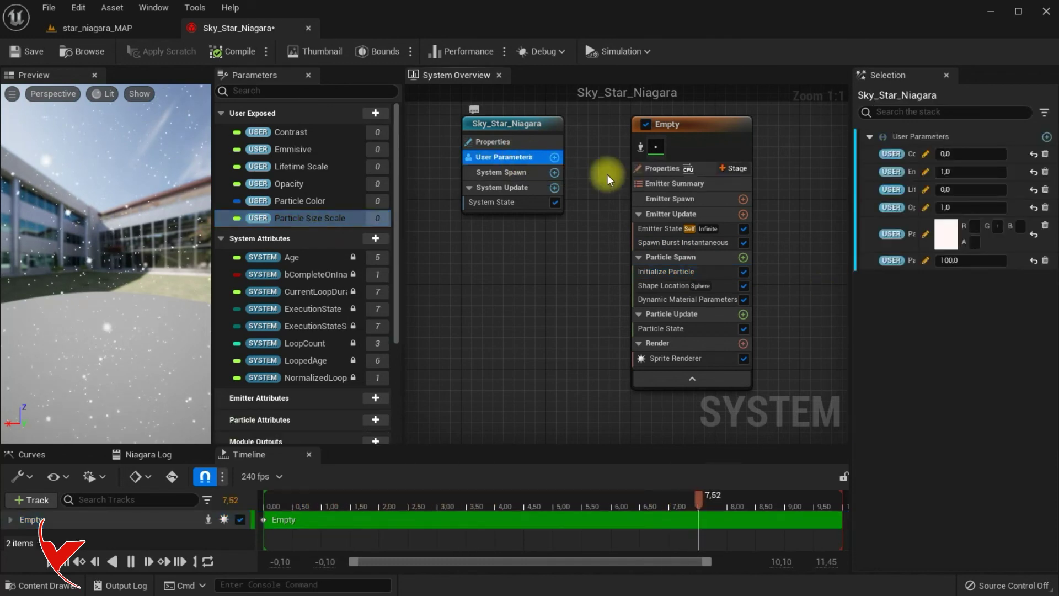
{"action": "left_click", "coordinate": [988, 257]}
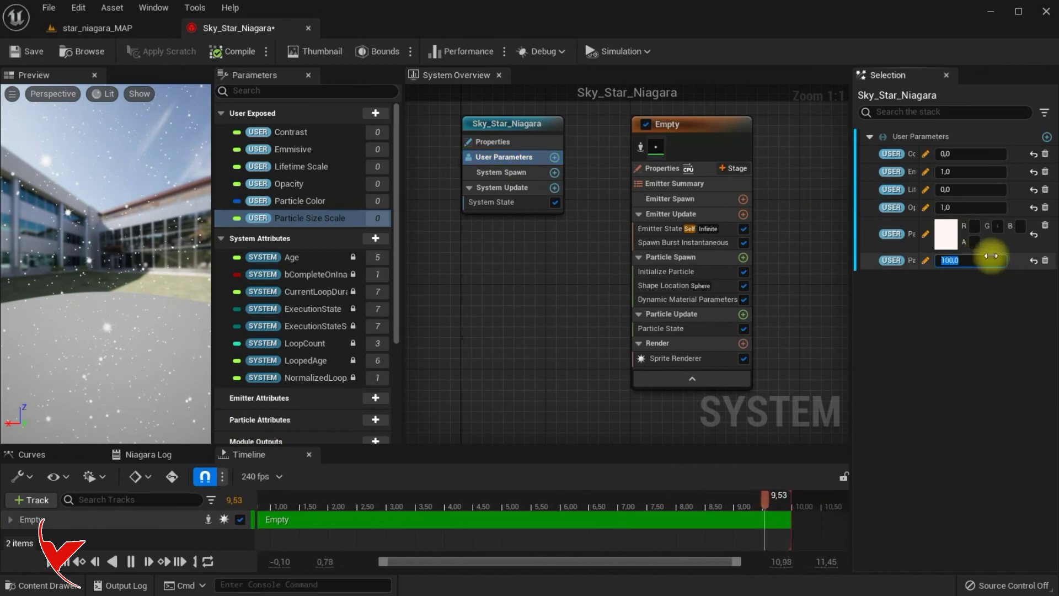
{"action": "type", "text": "50"}
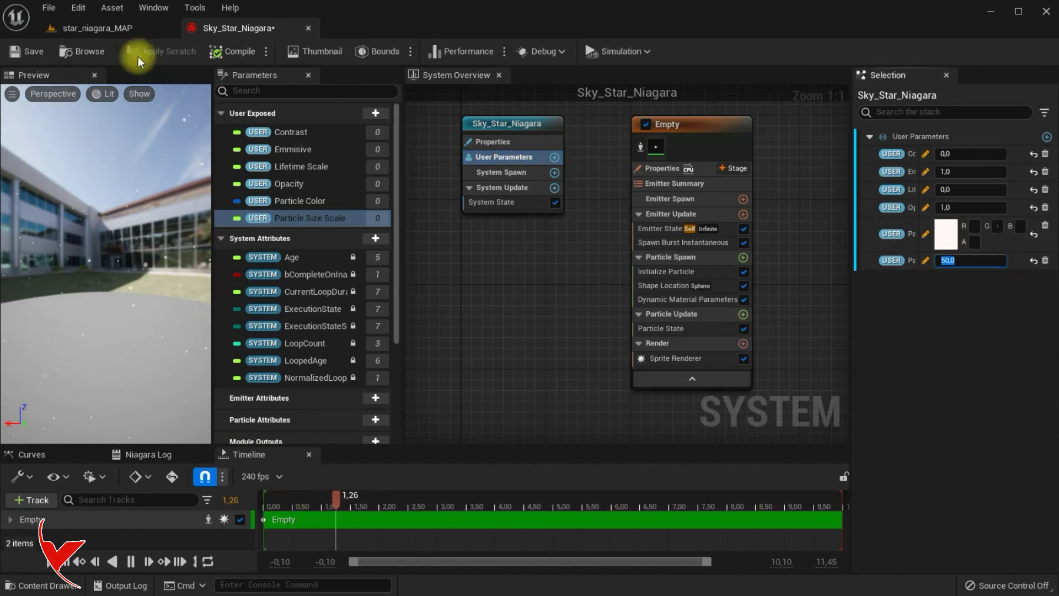
{"action": "left_click", "coordinate": [131, 29]}
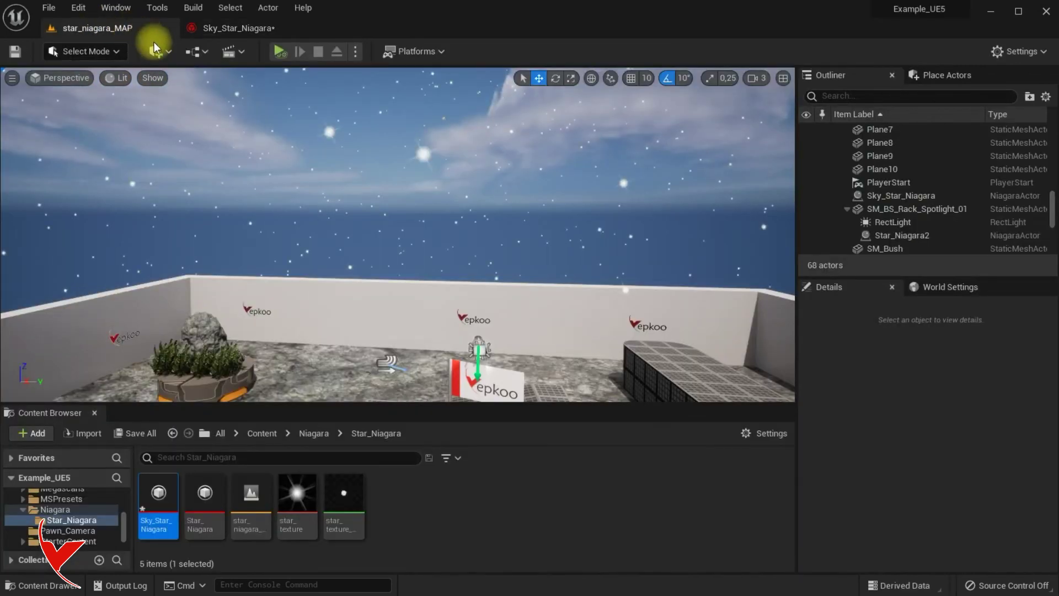
Tilt the level view up to inspect the sky stars, comparing them against the Sky_Star_Niagara system
{"action": "right_click_drag", "start_coordinate": [319, 123], "coordinate": [333, 94]}
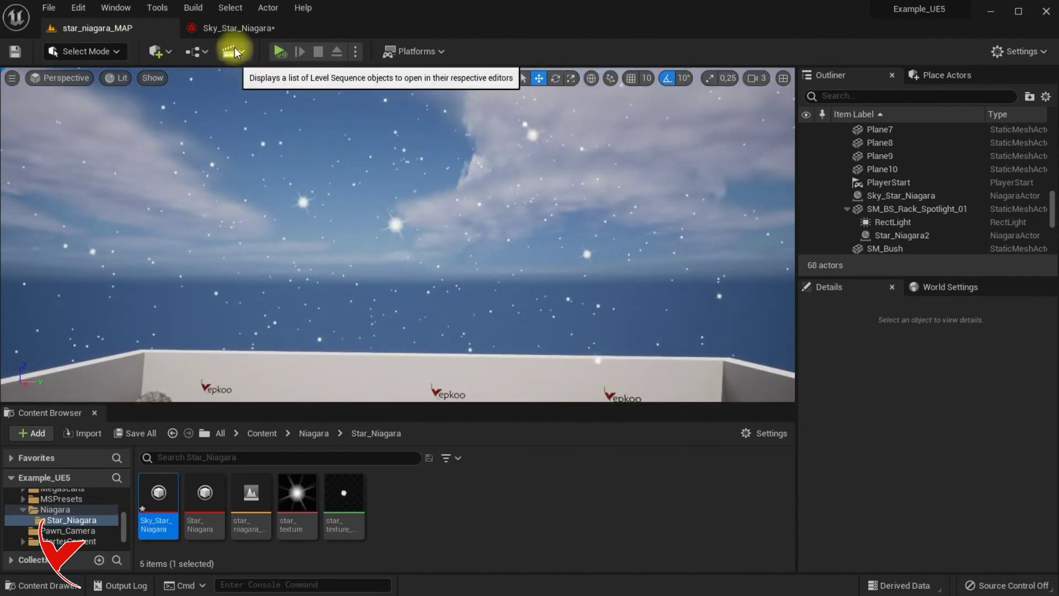
{"action": "left_click", "coordinate": [259, 28]}
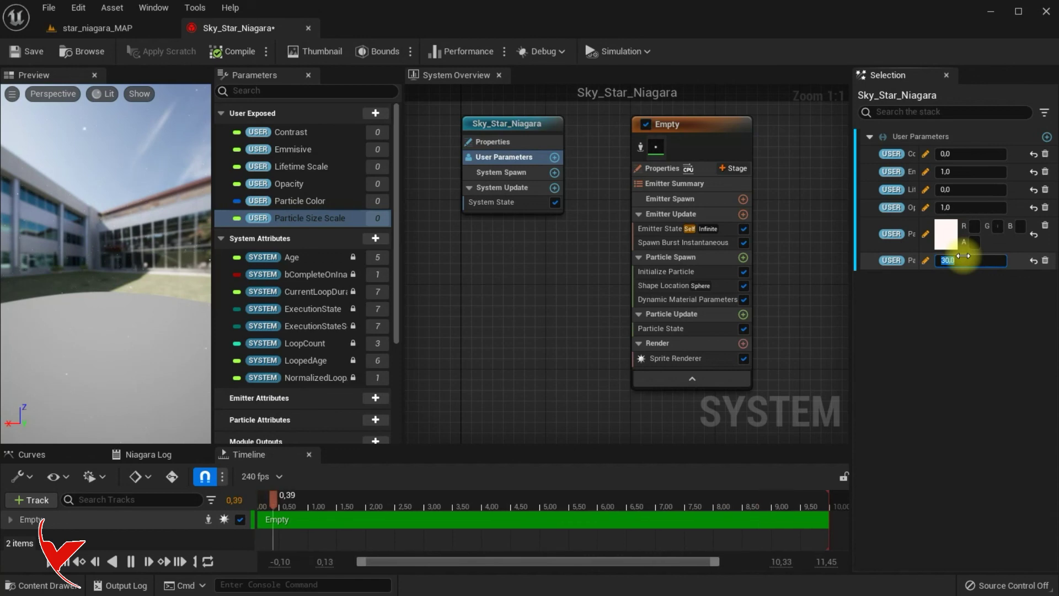
{"action": "left_click", "coordinate": [136, 28]}
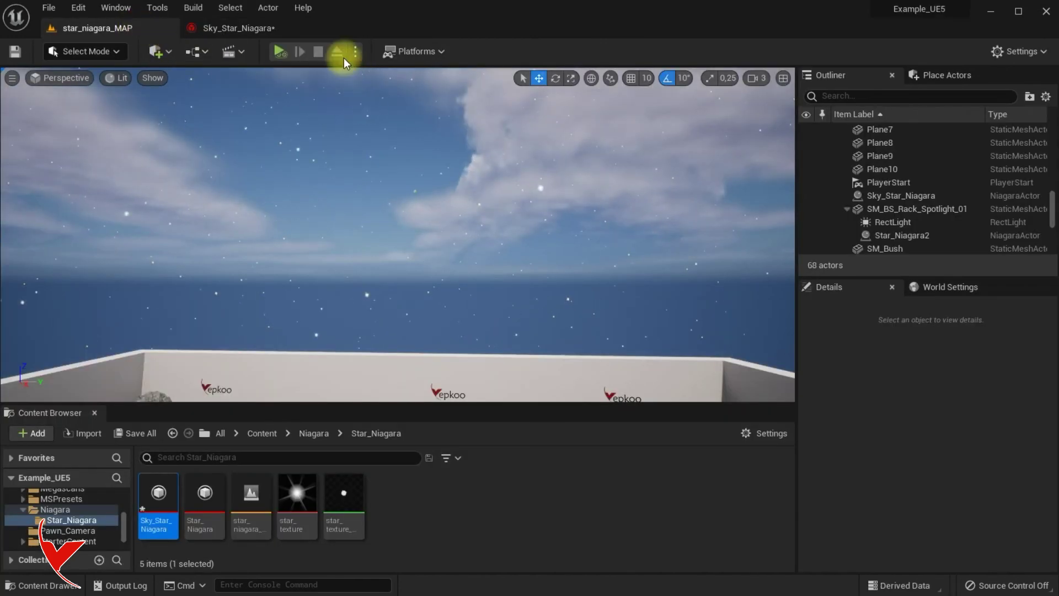
Cut the Sky_Star_Niagara spawn burst count to 6000, then play the level to check the stars
{"action": "left_click", "coordinate": [213, 35]}
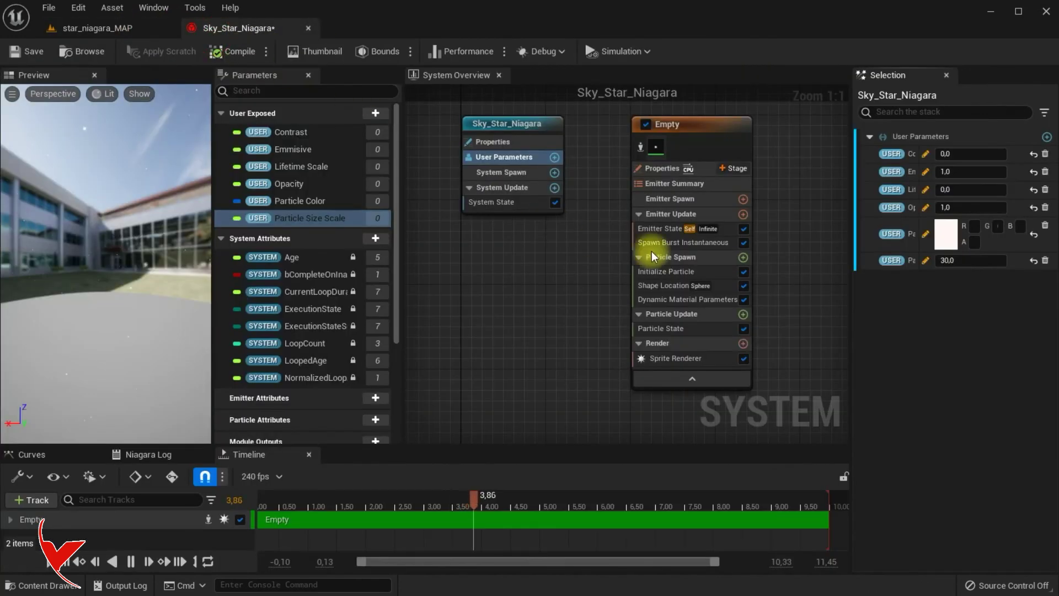
{"action": "left_click", "coordinate": [683, 243]}
{"action": "type", "text": "6000"}
{"action": "key", "text": "Return"}
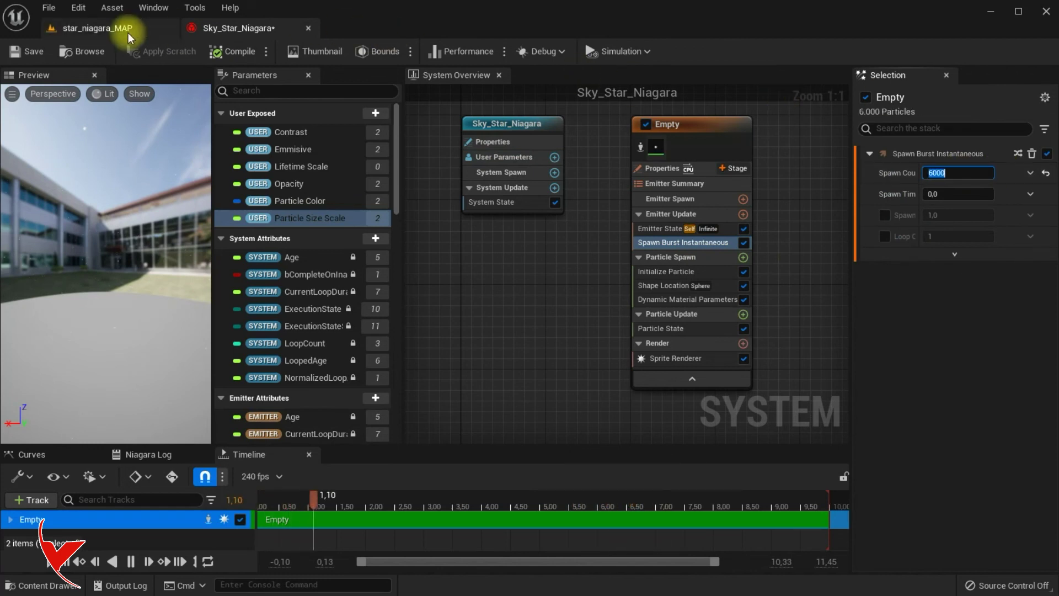
{"action": "left_click", "coordinate": [128, 32]}
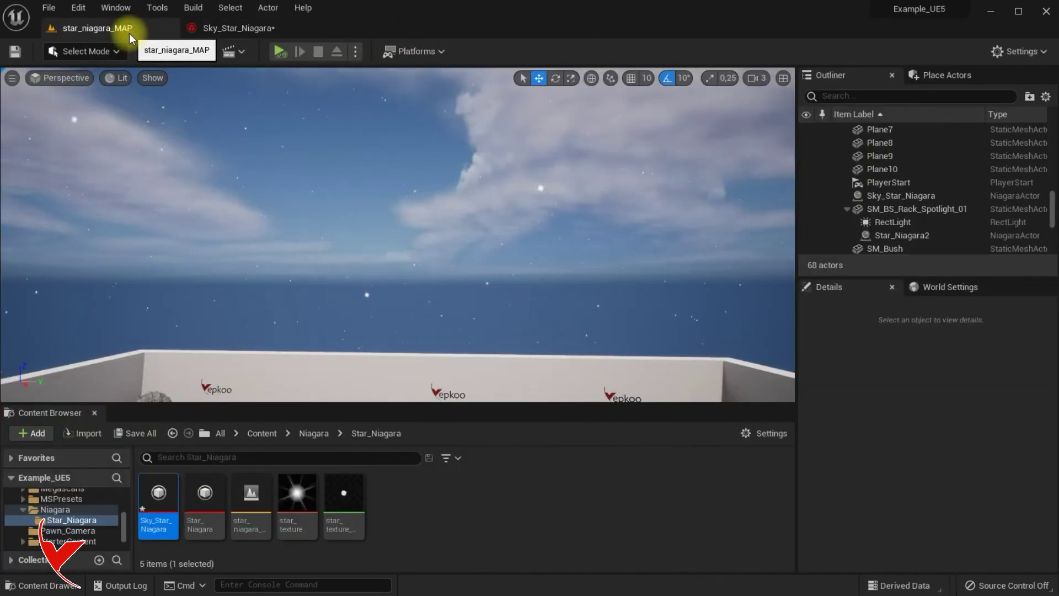
{"action": "left_click", "coordinate": [288, 57]}
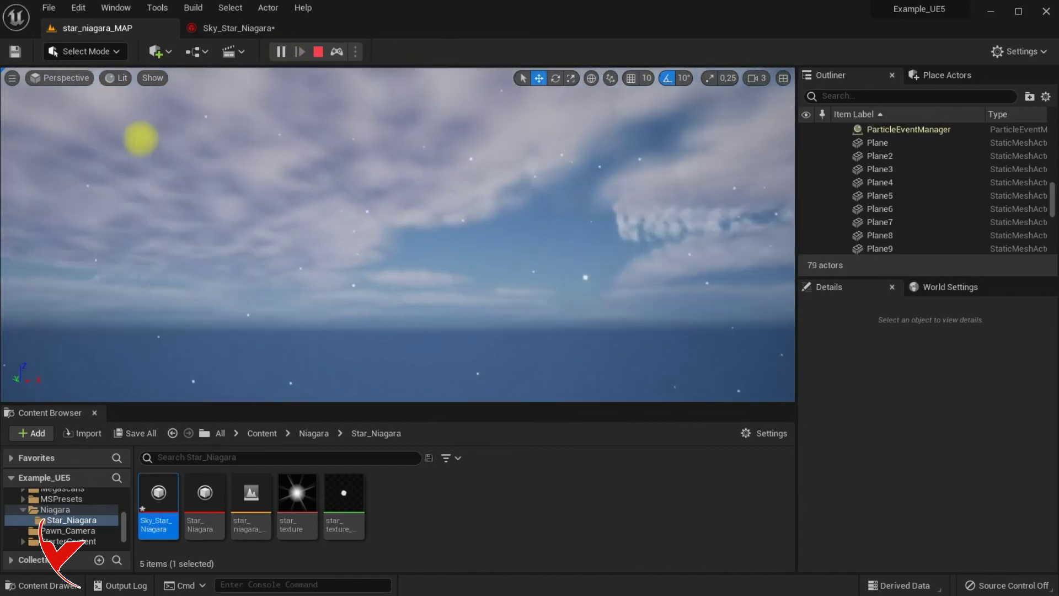